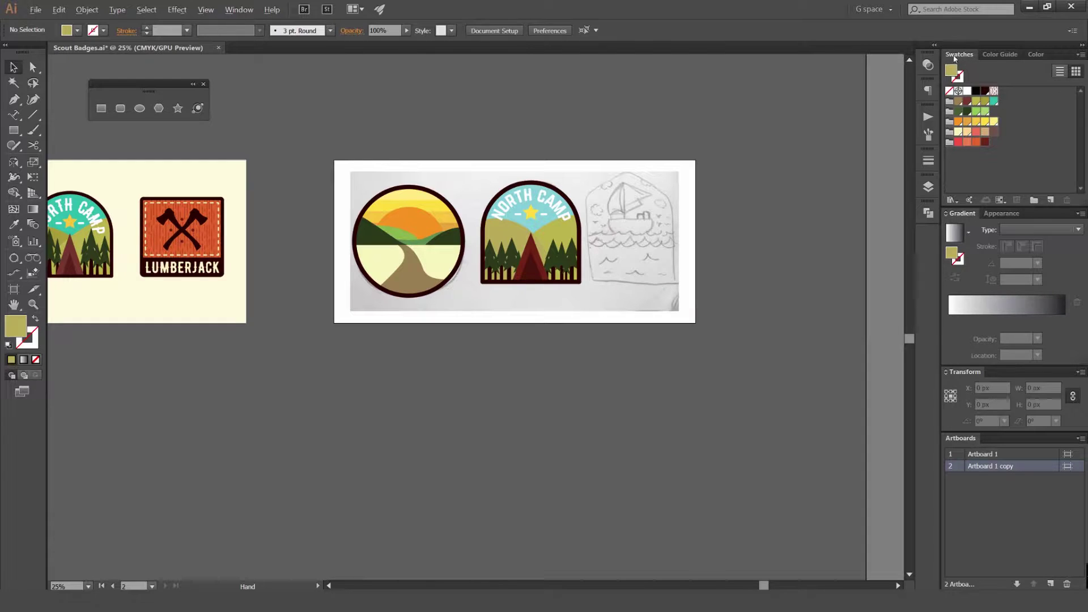
# Show only pattern swatches and draw a rectangle of about 3340 × 1352 px below the artboard filled with the dashed-line pattern
pyautogui.click(1000, 200)
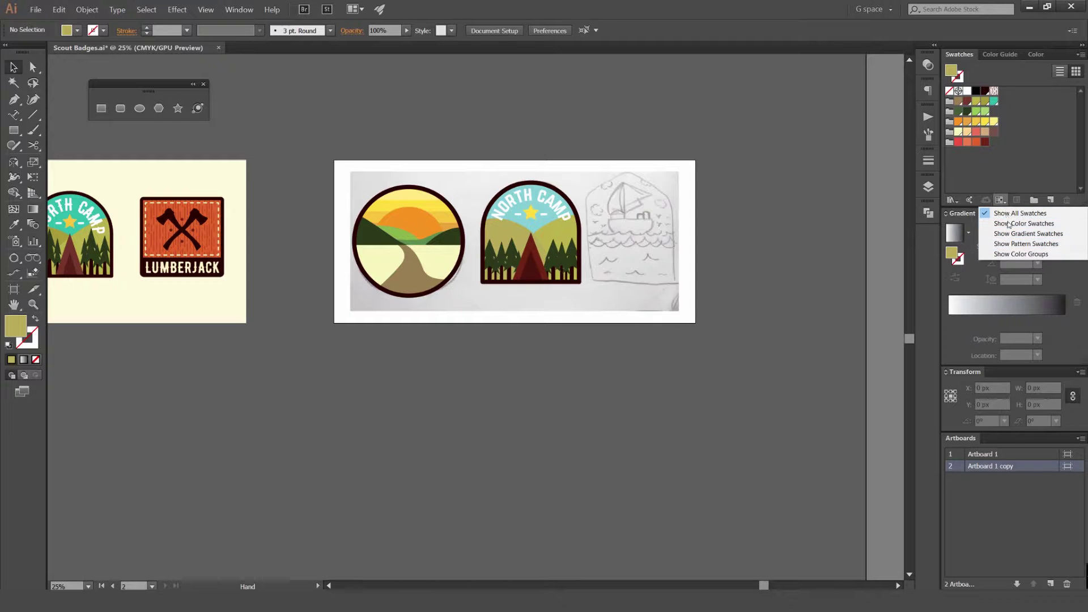
pyautogui.click(1014, 243)
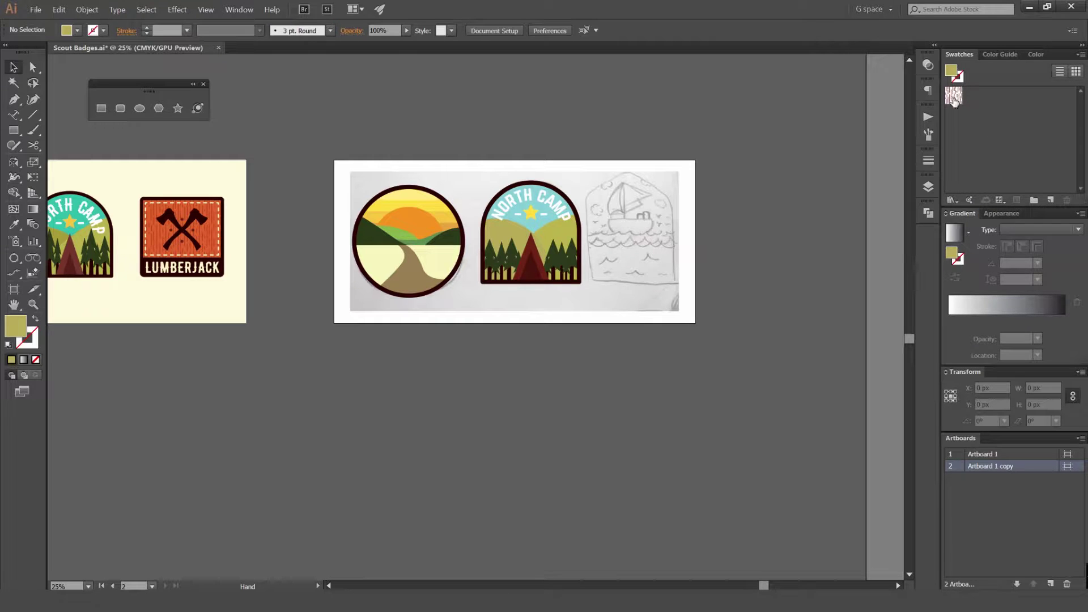
pyautogui.scroll(-3, 638, 242)
pyautogui.press('m')
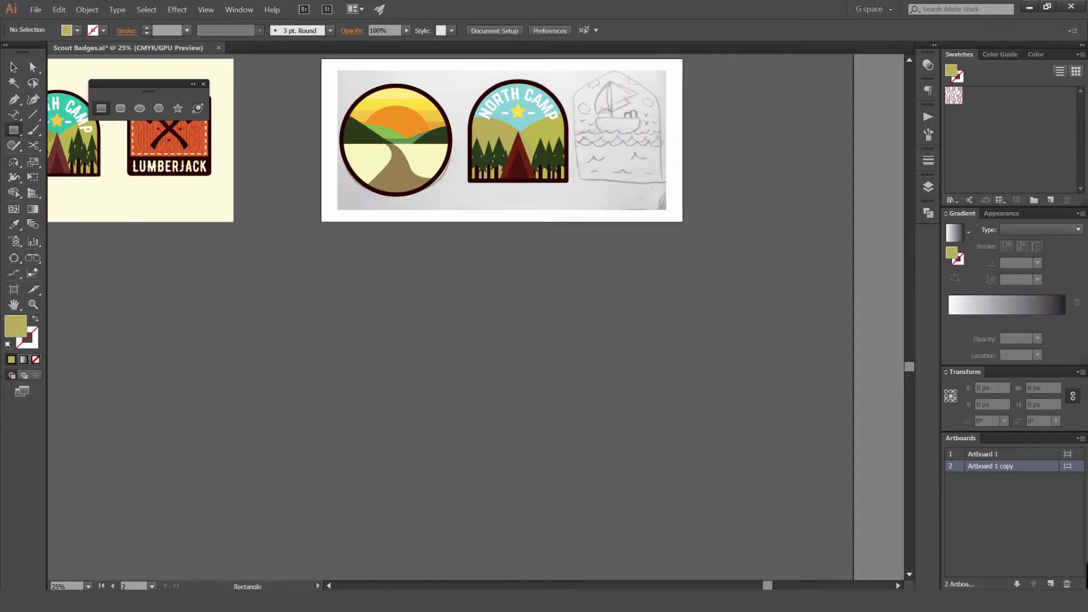
pyautogui.moveTo(273, 296); pyautogui.dragTo(628, 440)
pyautogui.click(954, 96)
pyautogui.press('v')
pyautogui.click(715, 281)
pyautogui.scroll(4, 508, 375)
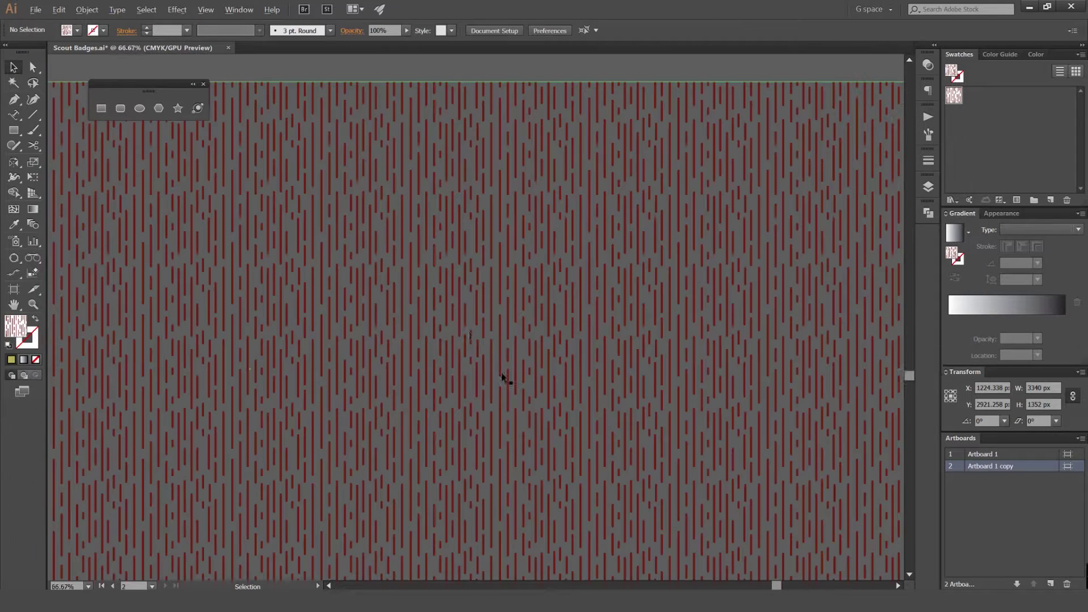
# Draw a circle about 869 px in diameter below the patterned rectangle, filled with the same pattern
pyautogui.scroll(-4, 444, 318)
pyautogui.scroll(-2, 598, 263)
pyautogui.hscroll(3, 597, 262)
pyautogui.press('l')
pyautogui.moveTo(366, 390)
pyautogui.mouseDown()
pyautogui.moveTo(466, 451)
pyautogui.moveTo(412, 435)
pyautogui.mouseUp()
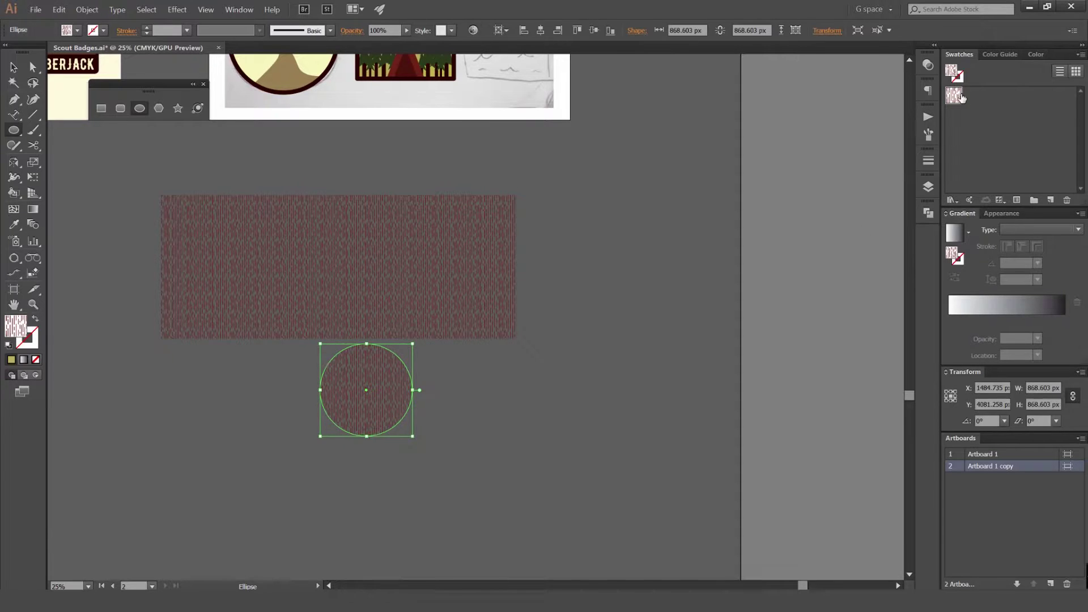
pyautogui.press('v')
pyautogui.click(510, 379)
# Delete the pattern-filled rectangle and circle below the artboard
pyautogui.moveTo(510, 379); pyautogui.dragTo(586, 276)
pyautogui.scroll(1, 586, 276)
pyautogui.scroll(-2, 594, 225)
pyautogui.moveTo(594, 225); pyautogui.dragTo(581, 303)
pyautogui.click(645, 255)
pyautogui.press('Delete')
pyautogui.click(670, 311)
pyautogui.press('Delete')
# Hide the Sketch layer behind the badges
pyautogui.scroll(2, 567, 255)
pyautogui.hscroll(3, 567, 255)
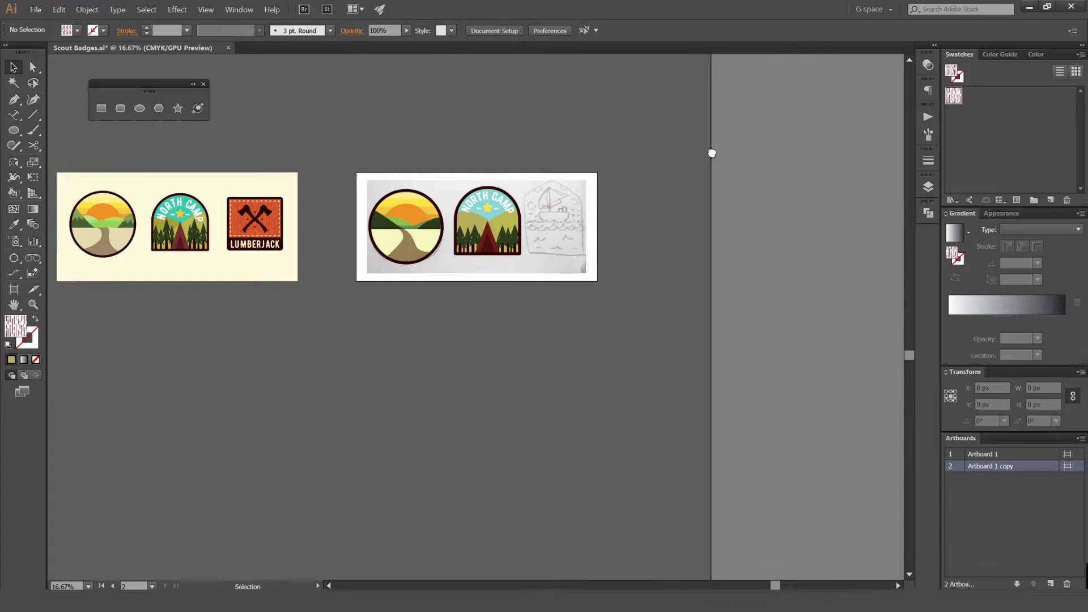
pyautogui.moveTo(736, 150); pyautogui.dragTo(707, 154)
pyautogui.scroll(2, 558, 230)
pyautogui.moveTo(558, 229); pyautogui.dragTo(353, 259)
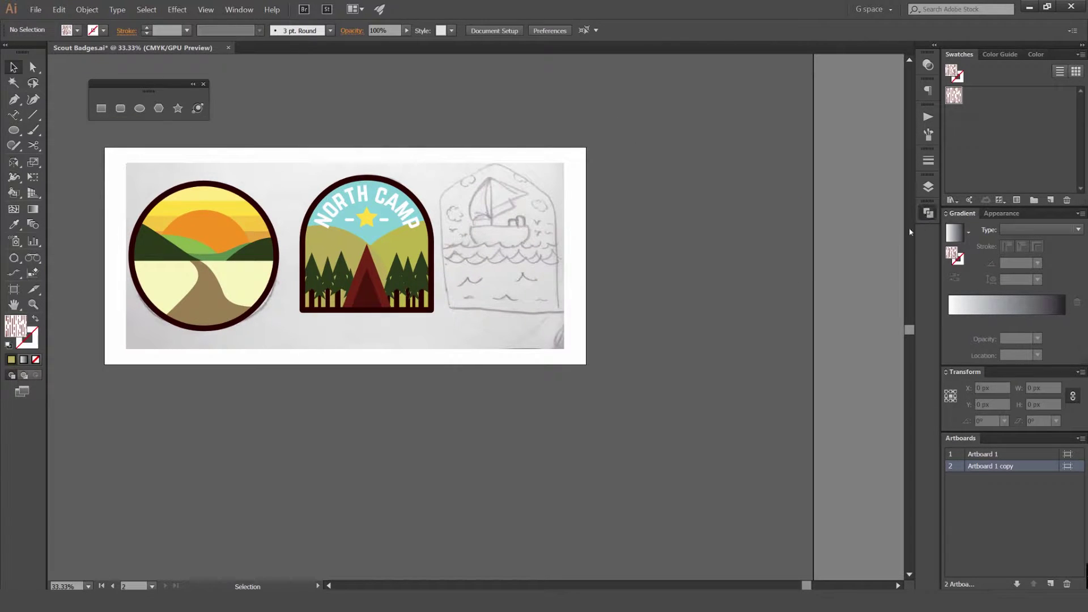
pyautogui.click(928, 213)
pyautogui.click(928, 213)
pyautogui.click(928, 187)
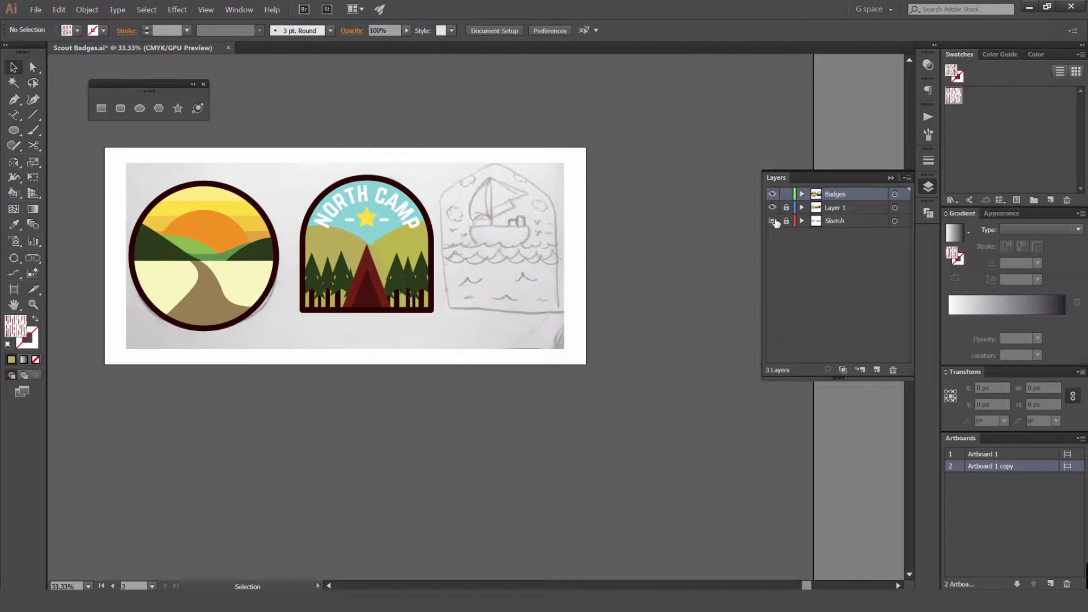
pyautogui.click(771, 220)
pyautogui.click(928, 187)
# Select the landscape and North Camp badges together and nudge them horizontally to the left on the artboard
pyautogui.moveTo(512, 215); pyautogui.dragTo(236, 357)
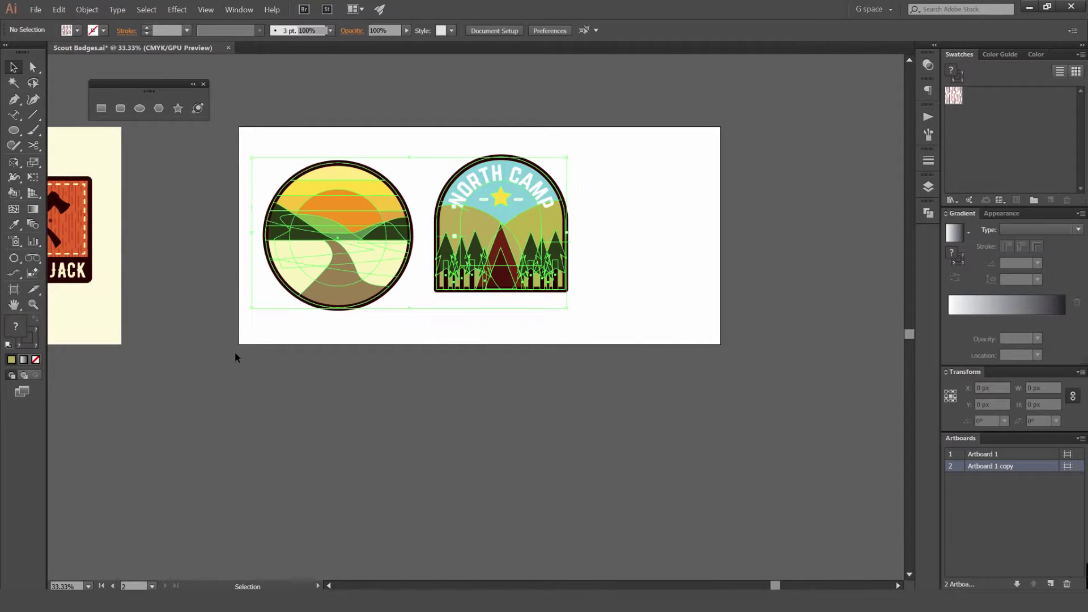
pyautogui.hotkey('shift', 'Left')
pyautogui.hotkey('shift', 'Left')
pyautogui.hotkey('shift', 'Left')
pyautogui.hotkey('shift', 'Left')
pyautogui.hotkey('shift', 'Left')
pyautogui.hotkey('shift', 'Left')
pyautogui.hotkey('shift', 'Left')
pyautogui.click(651, 176)
# Draw a square about 823 px wide beside the North Camp badge and give it a 40 pt dark brown stroke without fill
pyautogui.scroll(1, 550, 254)
pyautogui.moveTo(674, 201); pyautogui.dragTo(520, 236)
pyautogui.press('m')
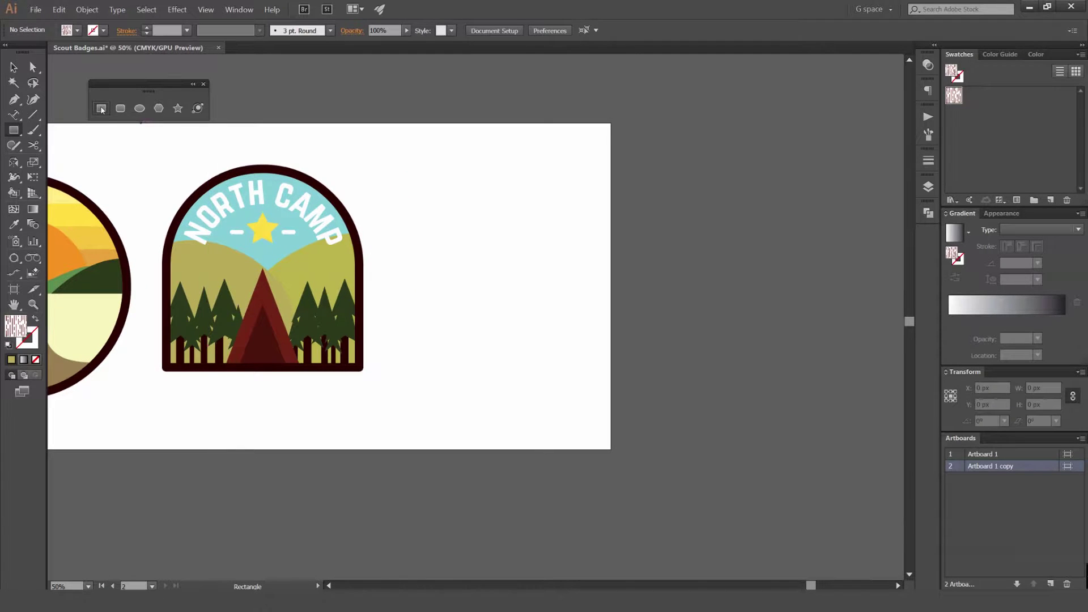
pyautogui.moveTo(148, 91); pyautogui.dragTo(124, 88)
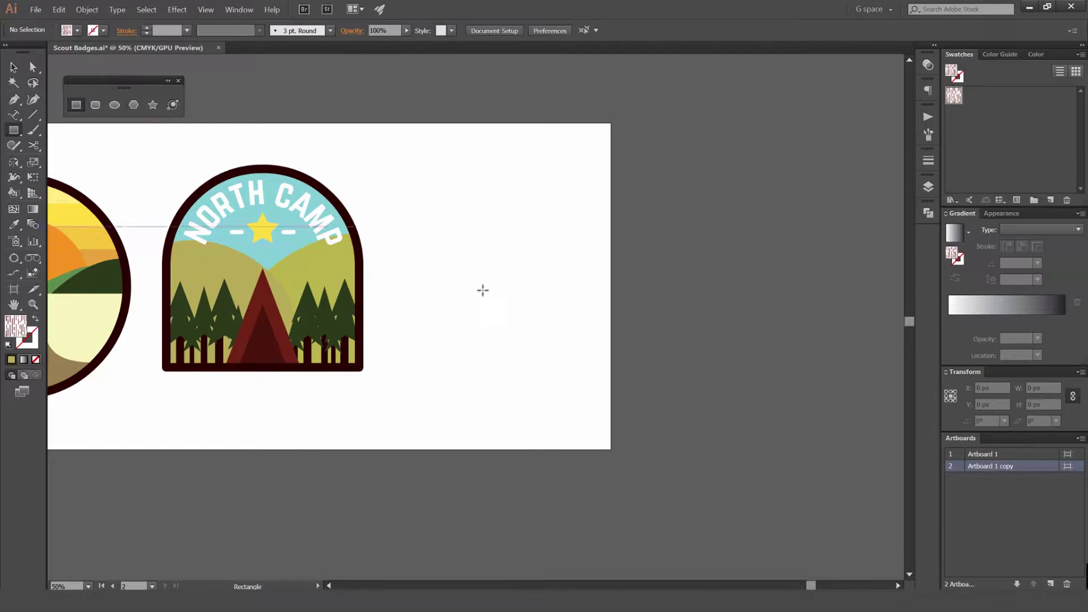
pyautogui.moveTo(495, 281); pyautogui.dragTo(583, 369)
pyautogui.press('v')
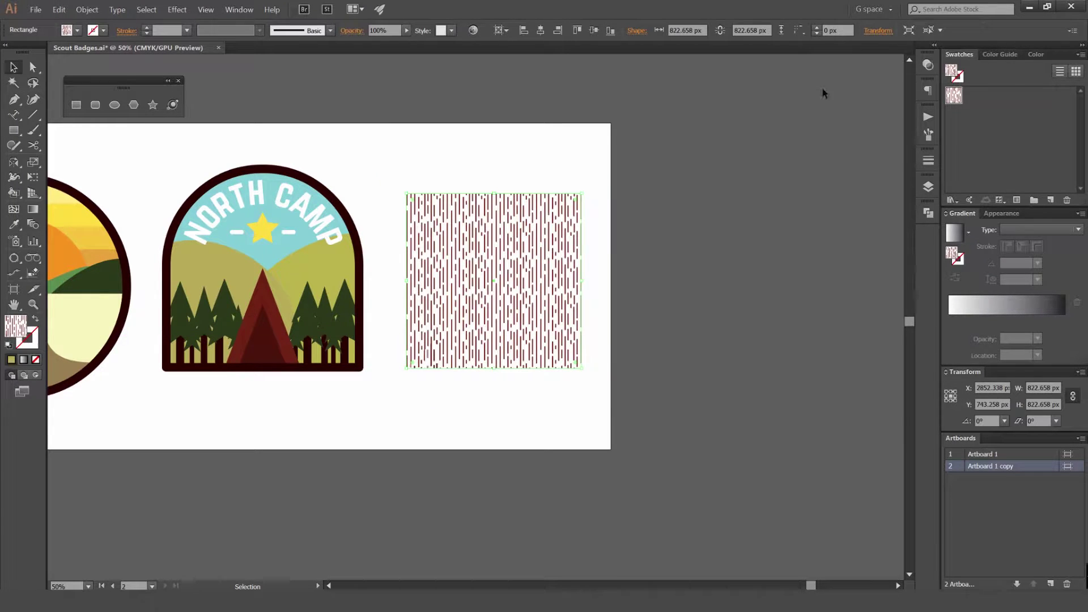
pyautogui.hotkey('ctrl', 'z')
pyautogui.click(478, 214)
pyautogui.moveTo(479, 214); pyautogui.dragTo(563, 153)
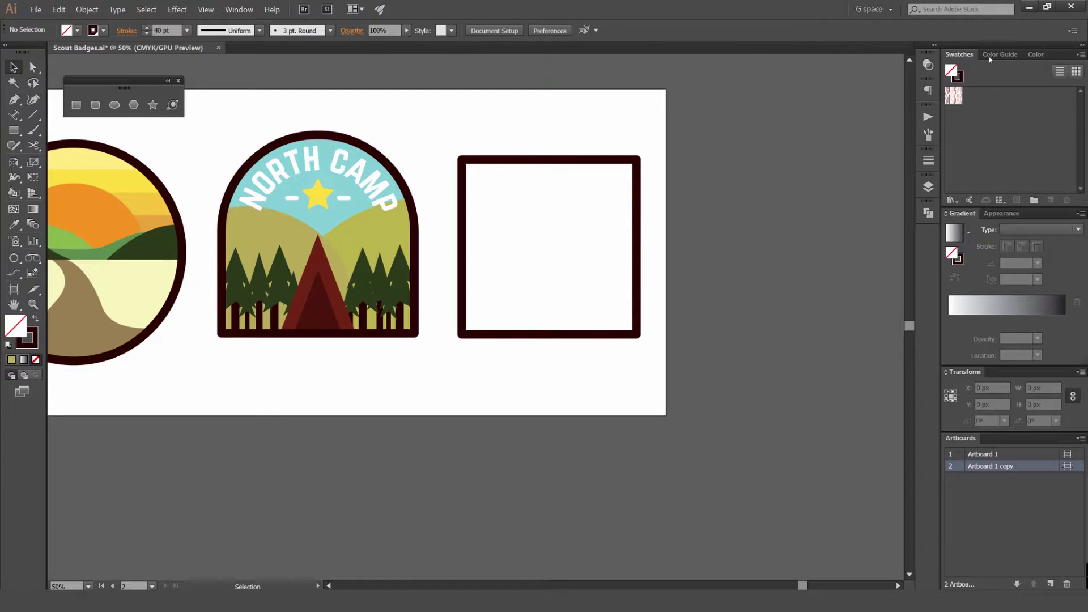
# Show all swatches again and fill the outlined square with the orange-red swatch
pyautogui.click(994, 55)
pyautogui.click(960, 55)
pyautogui.click(1000, 201)
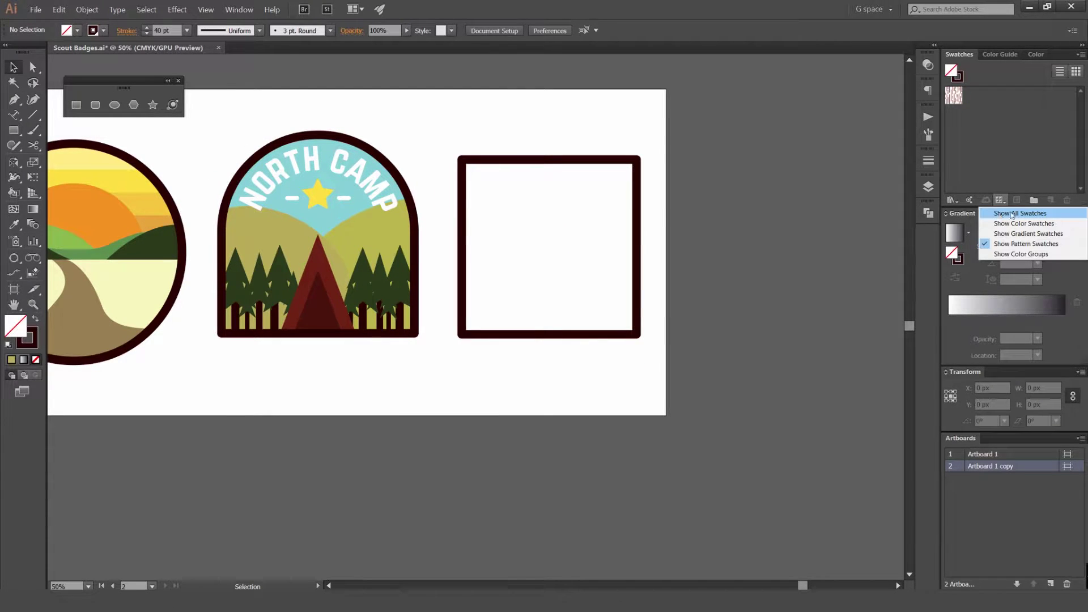
pyautogui.click(1011, 213)
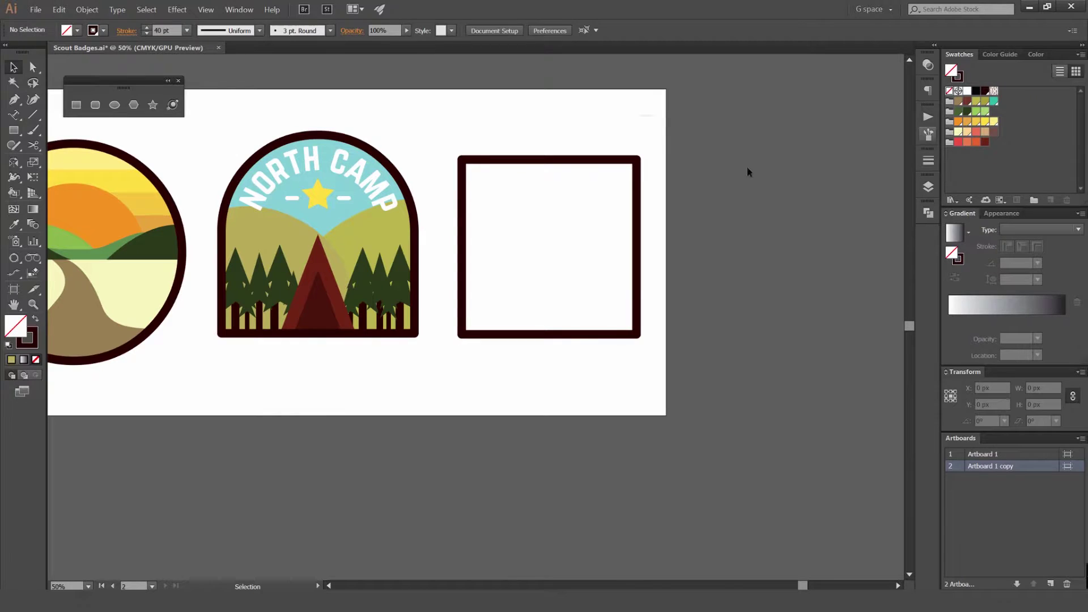
pyautogui.click(636, 189)
pyautogui.click(975, 142)
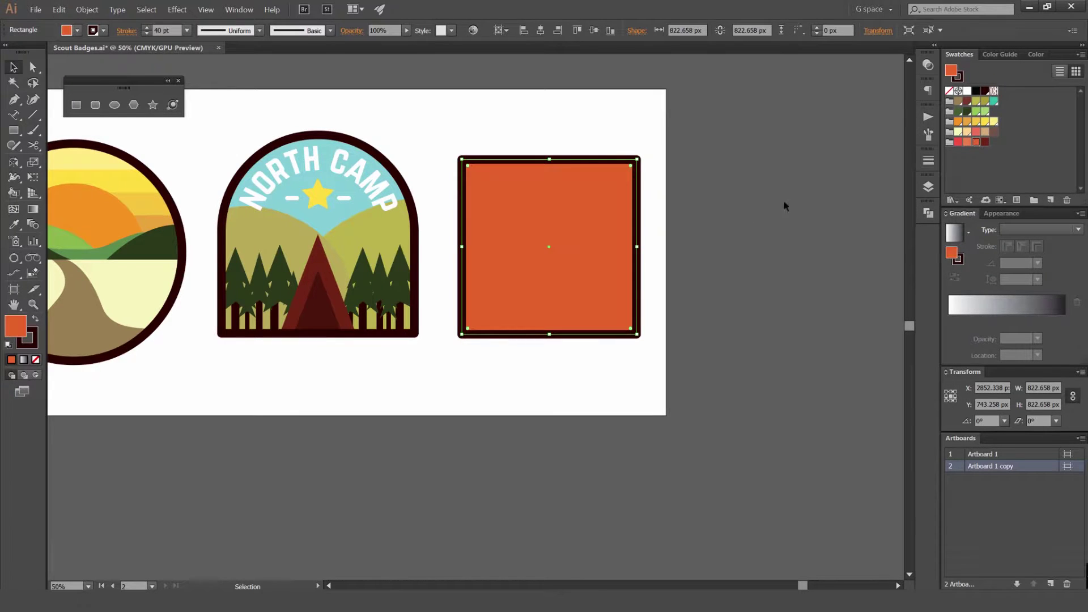
pyautogui.click(648, 174)
# Draw a rectangle about 1134 px wide across the square's lower part, filled dark brown with no stroke
pyautogui.press('m')
pyautogui.moveTo(450, 306)
pyautogui.mouseDown()
pyautogui.moveTo(518, 340)
pyautogui.moveTo(682, 363)
pyautogui.moveTo(645, 329)
pyautogui.mouseUp()
pyautogui.hotkey('shift', 'Up')
pyautogui.hotkey('shift', 'x')
pyautogui.press('x')
pyautogui.press('/')
pyautogui.press('v')
# Trim the parts of the dark band that extend beyond the square with the Shape Builder tool
pyautogui.moveTo(699, 305); pyautogui.dragTo(527, 353)
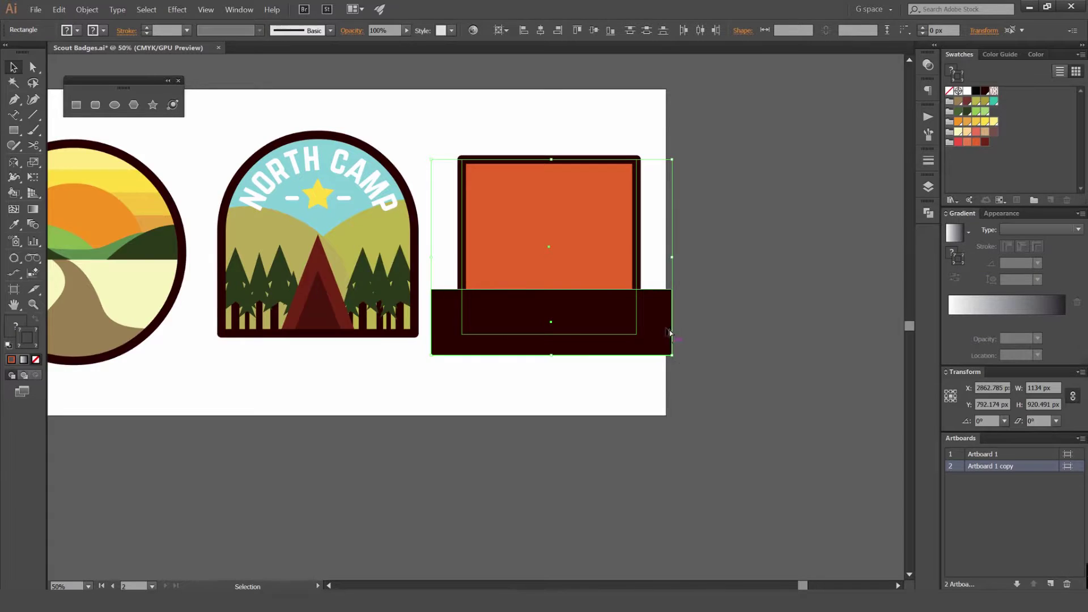
pyautogui.scroll(1, 668, 332)
pyautogui.scroll(1, 656, 322)
pyautogui.hotkey('shift', 'm')
pyautogui.keyDown('alt'); pyautogui.click(664, 330); pyautogui.keyUp('alt')
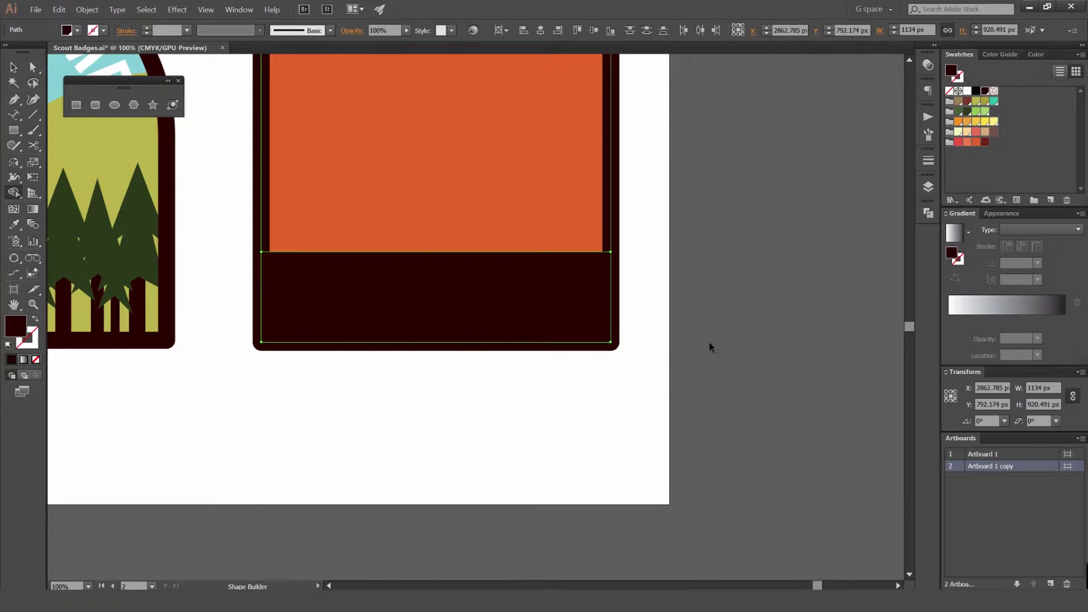
pyautogui.press('v')
pyautogui.click(718, 278)
pyautogui.scroll(-1, 708, 288)
pyautogui.scroll(-1, 697, 302)
pyautogui.moveTo(616, 311); pyautogui.dragTo(595, 323)
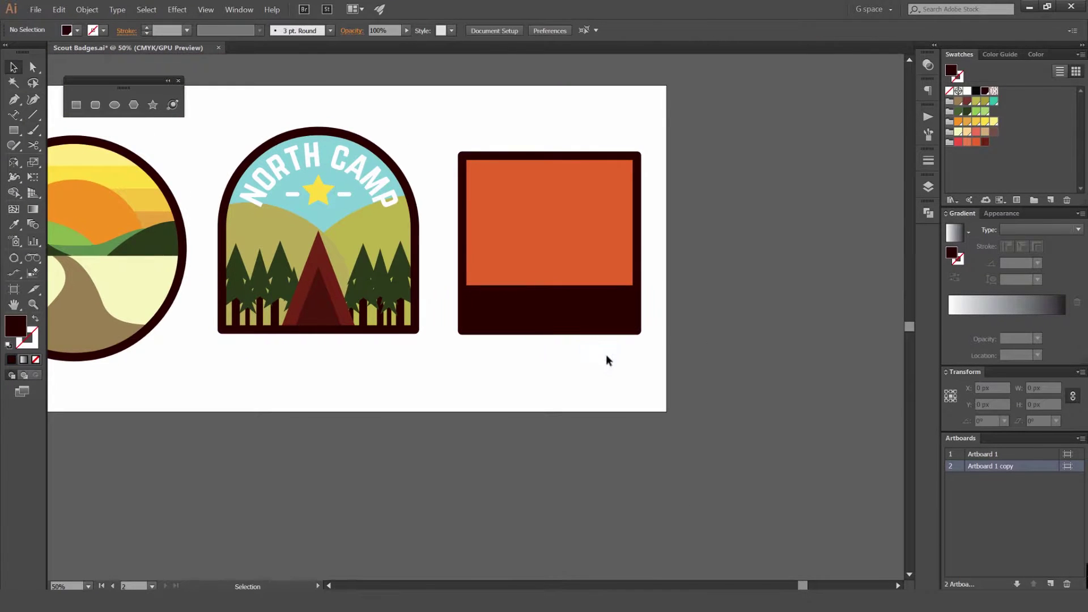
# Add the text LUMBERJACK in white Norwester at 156 pt on the square badge's dark band
pyautogui.press('t')
pyautogui.click(513, 315)
pyautogui.write('AS')
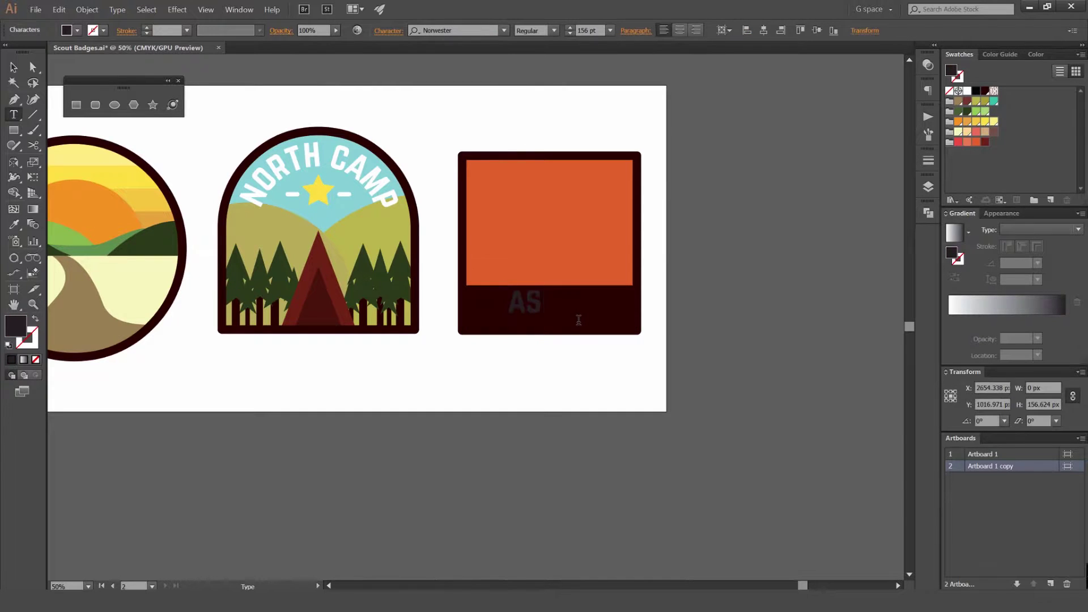
pyautogui.write('DAJSAHSD')
pyautogui.hotkey('ctrl', 'a')
pyautogui.click(967, 91)
pyautogui.write('LUMBER')
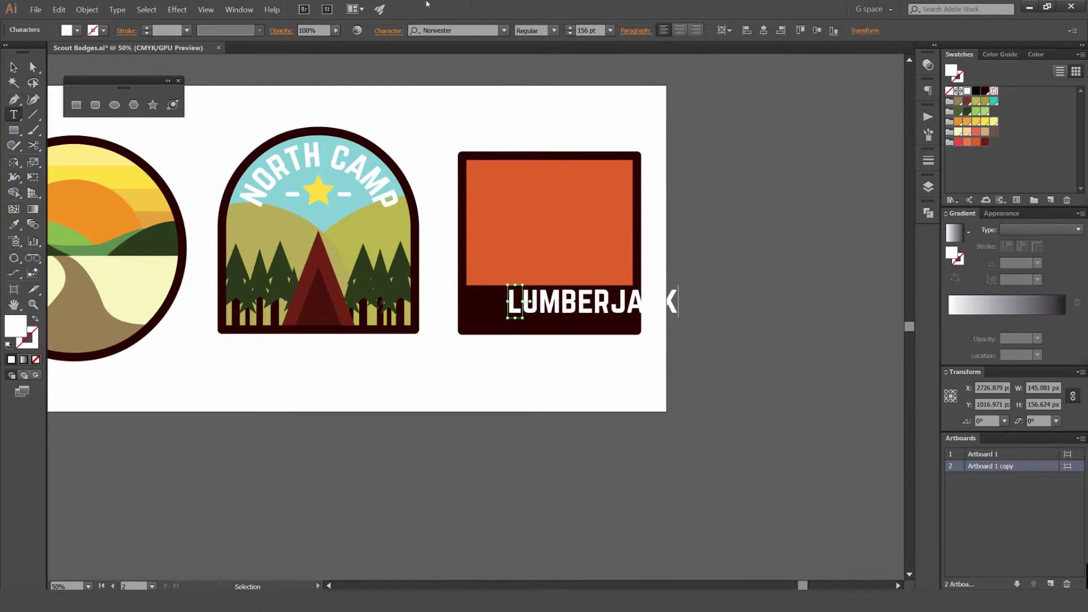
pyautogui.click(13, 67)
# Move the LUMBERJACK text so it sits inside the dark band below the orange area
pyautogui.scroll(1, 548, 404)
pyautogui.moveTo(584, 278); pyautogui.dragTo(534, 290)
pyautogui.scroll(2, 588, 298)
pyautogui.moveTo(624, 262); pyautogui.dragTo(617, 261)
pyautogui.hotkey('ctrl', '-')
pyautogui.press('t')
pyautogui.click(13, 68)
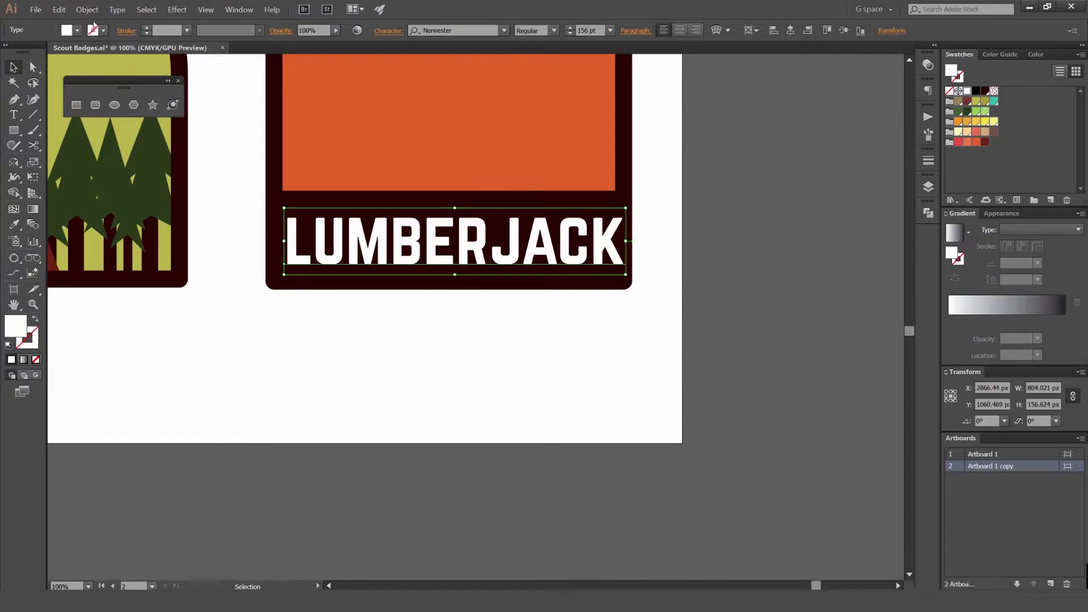
# Change the case of the LUMBERJACK text to UPPERCASE
pyautogui.click(88, 10)
pyautogui.click(117, 9)
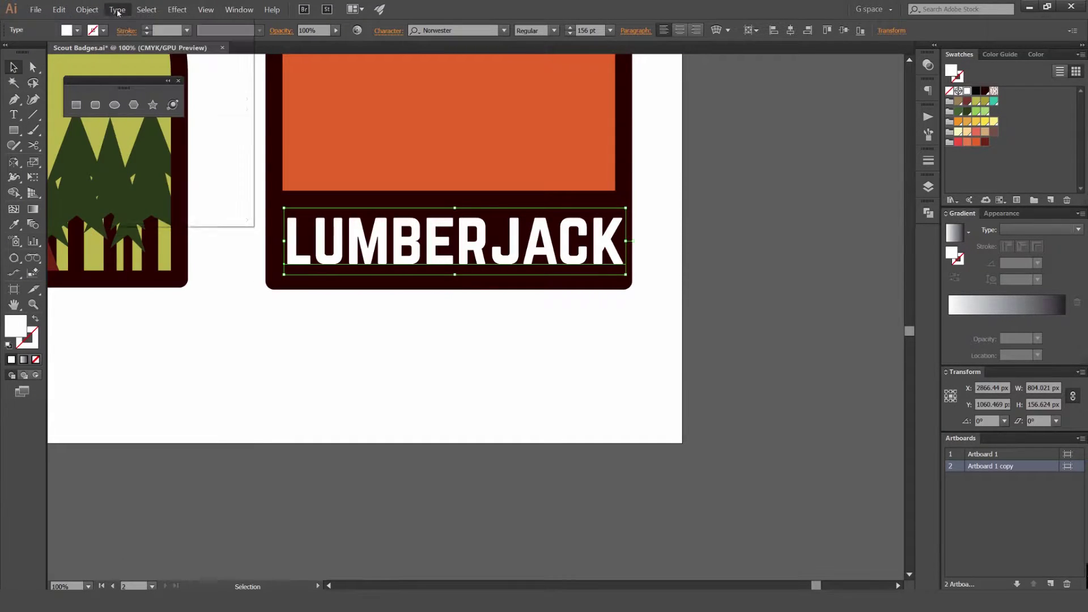
pyautogui.click(117, 10)
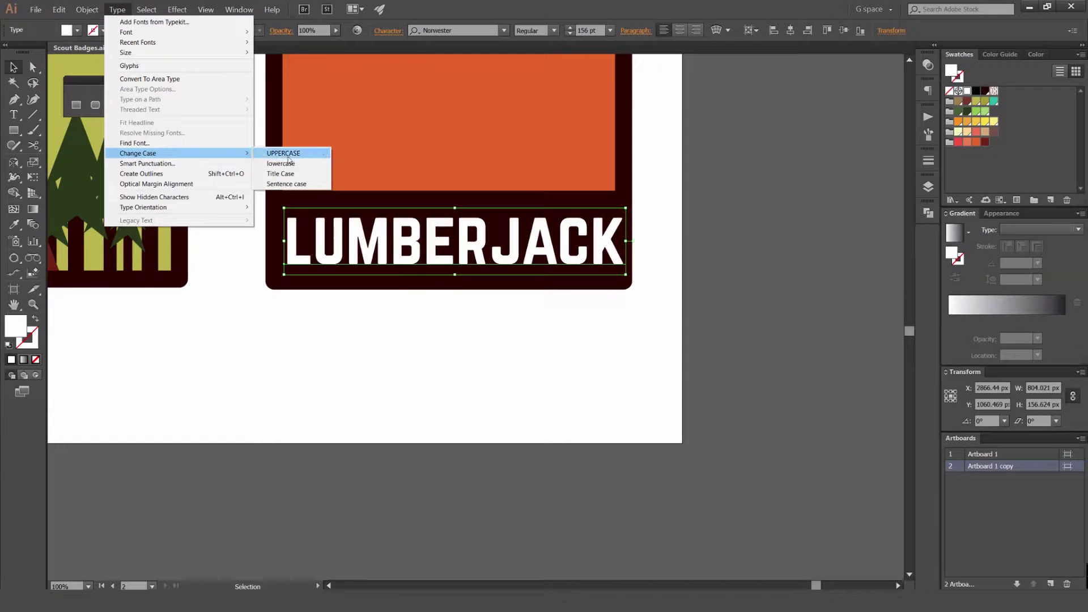
pyautogui.click(280, 153)
pyautogui.click(654, 170)
pyautogui.click(535, 247)
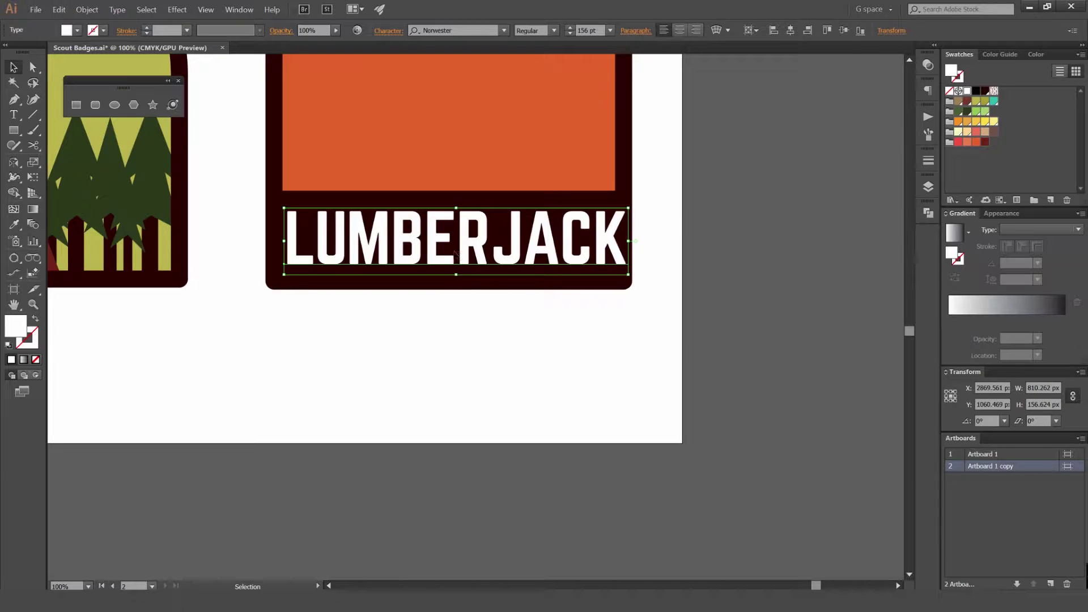
# Set the font of the LUMBERJACK text to BERNIER Regular
pyautogui.moveTo(200, 143); pyautogui.dragTo(275, 238)
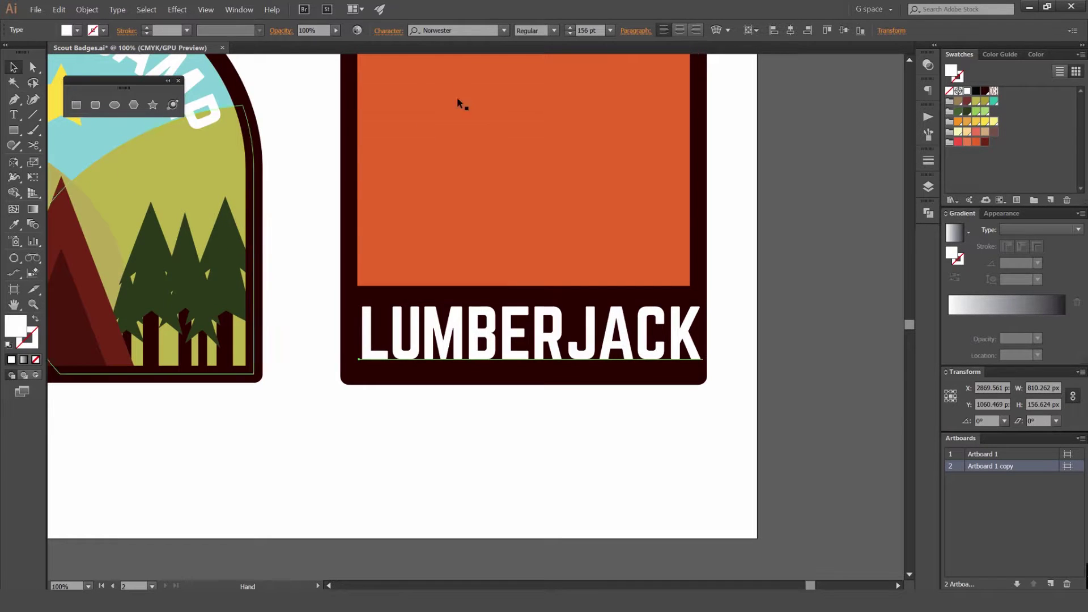
pyautogui.click(472, 28)
pyautogui.write('ber')
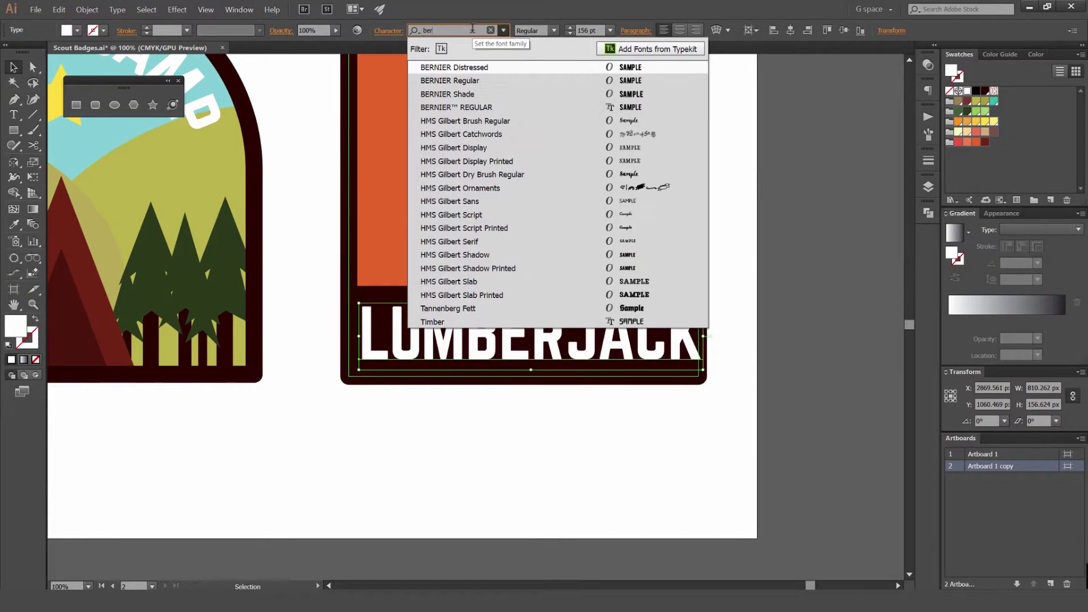
pyautogui.press('Down')
pyautogui.press('Return')
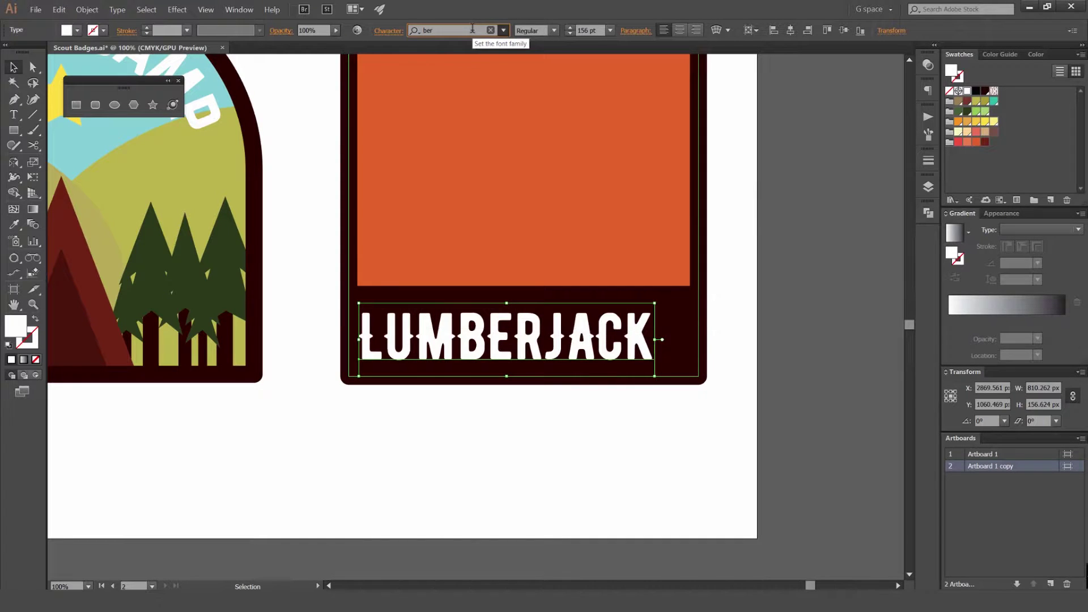
pyautogui.scroll(1, 501, 340)
pyautogui.moveTo(713, 313); pyautogui.dragTo(629, 299)
pyautogui.scroll(2, 529, 304)
pyautogui.scroll(-2, 527, 313)
# Try Title Case on the LUMBERJACK text and examine the changed letterforms up close
pyautogui.click(119, 11)
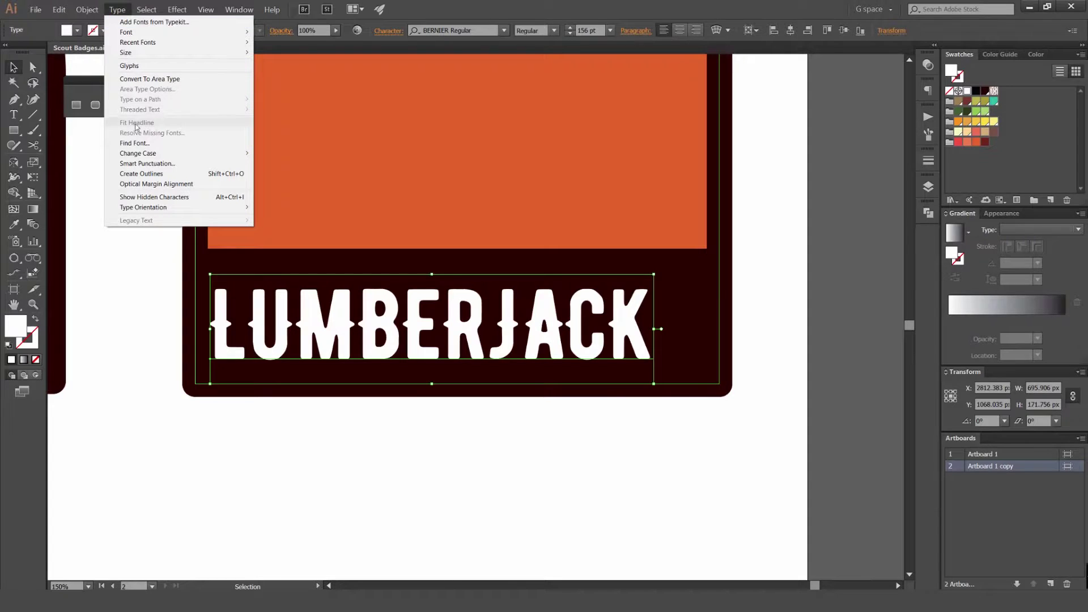
pyautogui.moveTo(238, 153)
pyautogui.click(284, 175)
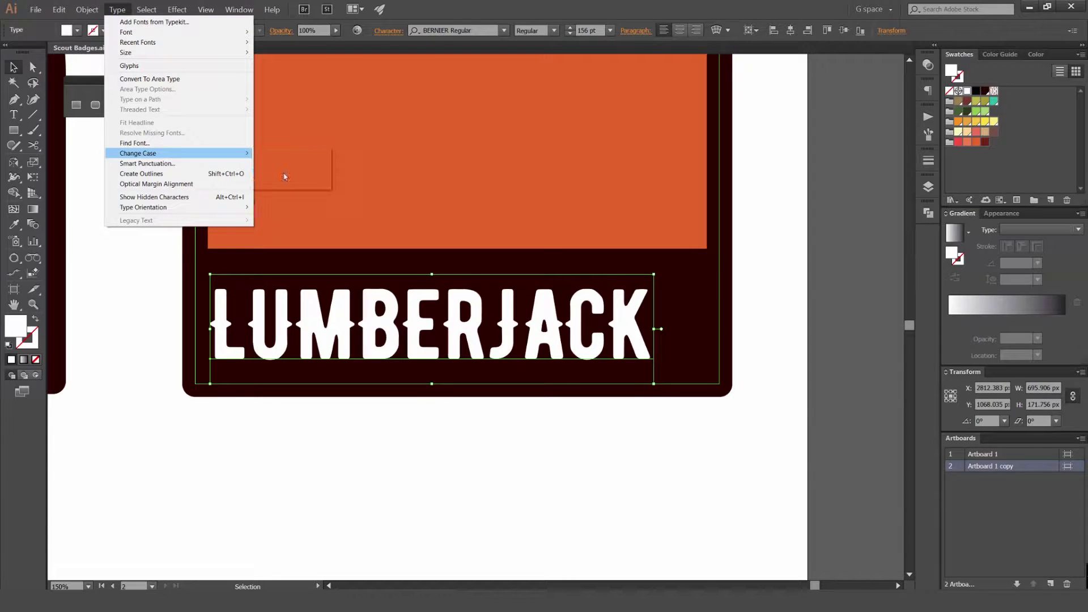
pyautogui.scroll(2, 369, 324)
pyautogui.hscroll(-3, 204, 306)
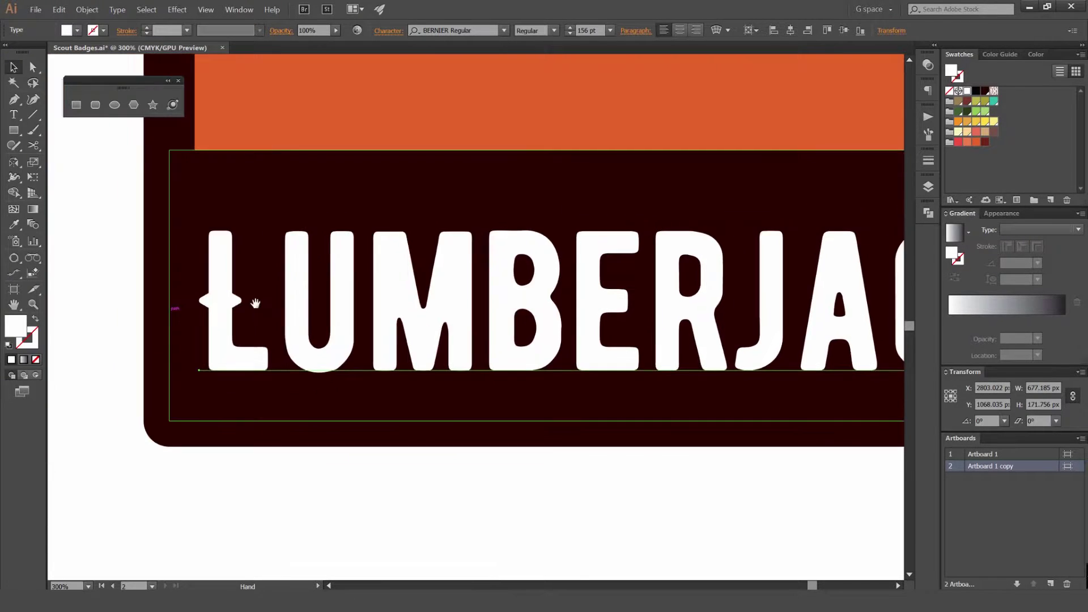
pyautogui.scroll(1, 250, 301)
pyautogui.scroll(-2, 364, 287)
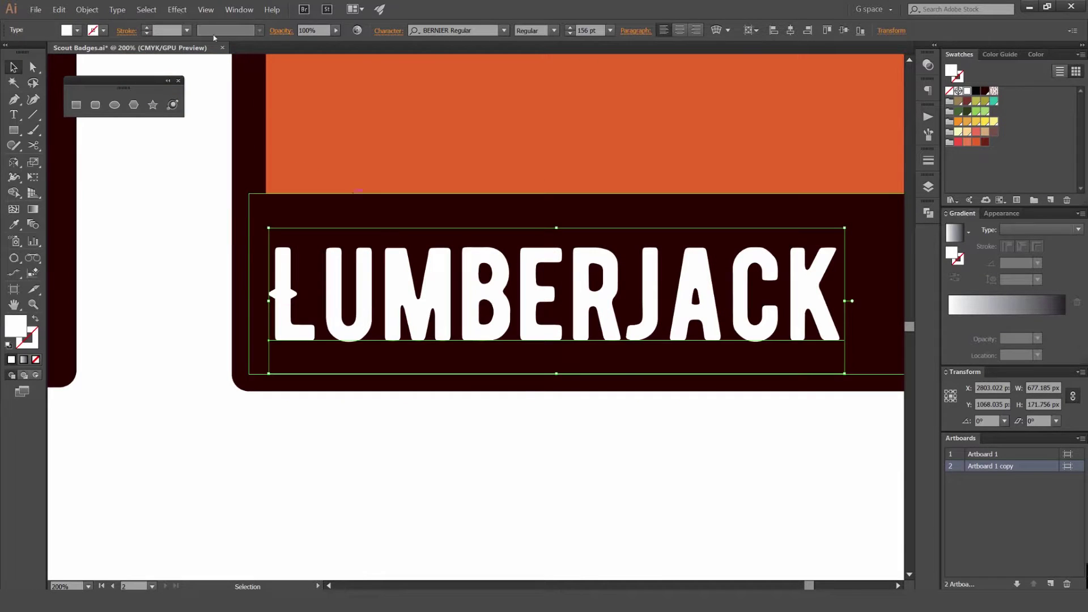
# Switch the LUMBERJACK text from Title Case back to UPPERCASE
pyautogui.click(117, 9)
pyautogui.moveTo(149, 154)
pyautogui.click(284, 154)
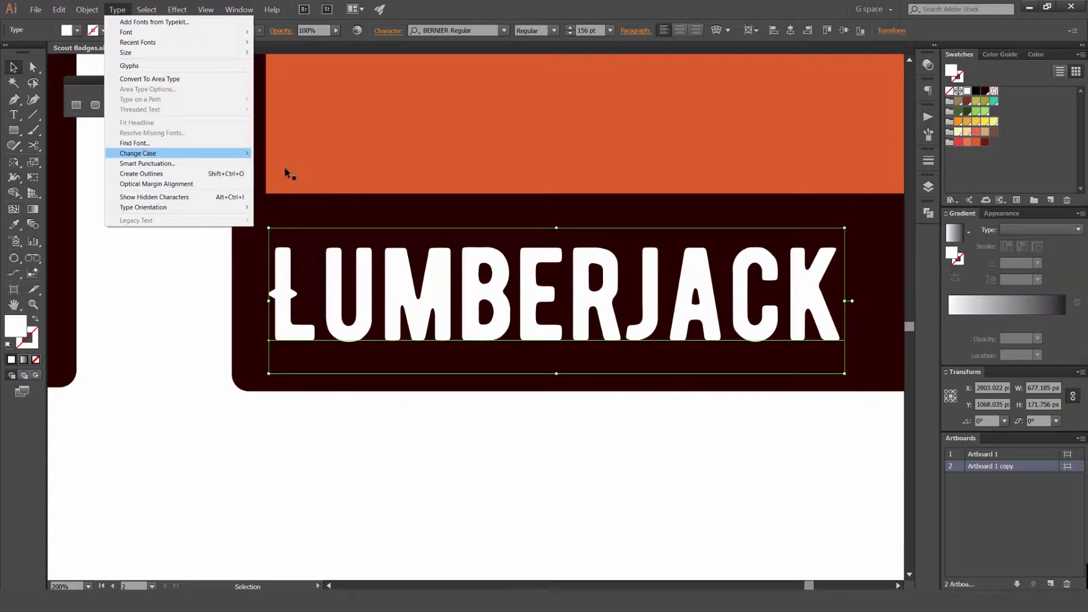
pyautogui.click(419, 432)
# Enlarge the LUMBERJACK text's font size until the word spans nearly the full width of the dark band
pyautogui.moveTo(501, 322); pyautogui.dragTo(412, 329)
pyautogui.scroll(-1, 412, 329)
pyautogui.click(413, 329)
pyautogui.hotkey('ctrl', 'shift', '.')
pyautogui.hotkey('ctrl', 'shift', '.')
pyautogui.hotkey('ctrl', 'shift', '.')
pyautogui.hotkey('ctrl', 'shift', '.')
pyautogui.hotkey('ctrl', 'shift', '.')
pyautogui.hotkey('ctrl', 'shift', '.')
pyautogui.hotkey('ctrl', 'shift', '.')
pyautogui.hotkey('ctrl', 'shift', '.')
pyautogui.hotkey('ctrl', 'shift', '.')
pyautogui.hotkey('ctrl', 'shift', '.')
pyautogui.hotkey('ctrl', 'shift', '.')
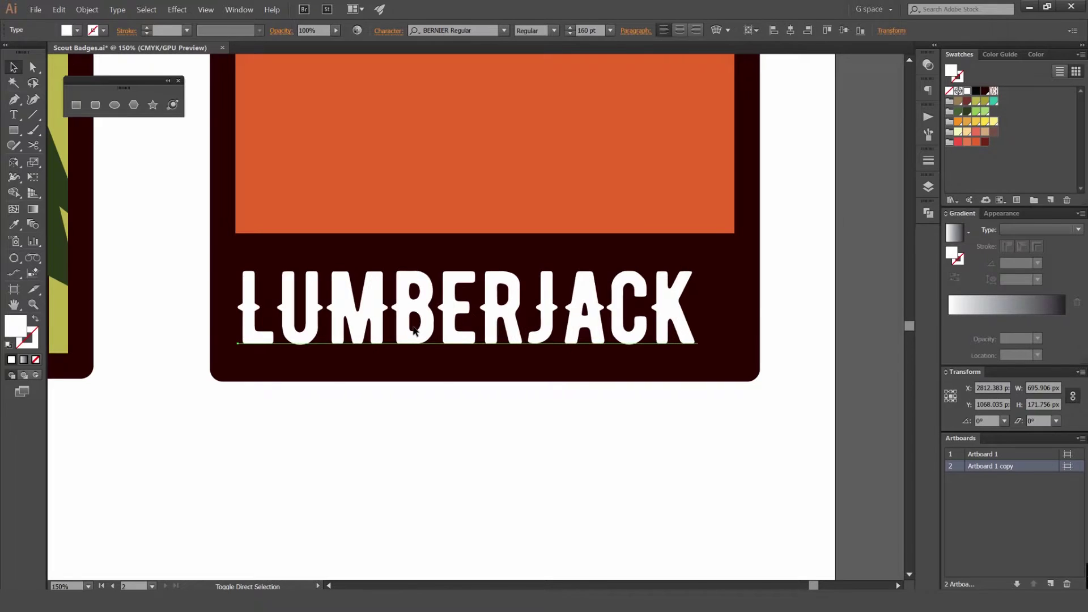
pyautogui.click(504, 30)
pyautogui.click(461, 30)
pyautogui.click(464, 451)
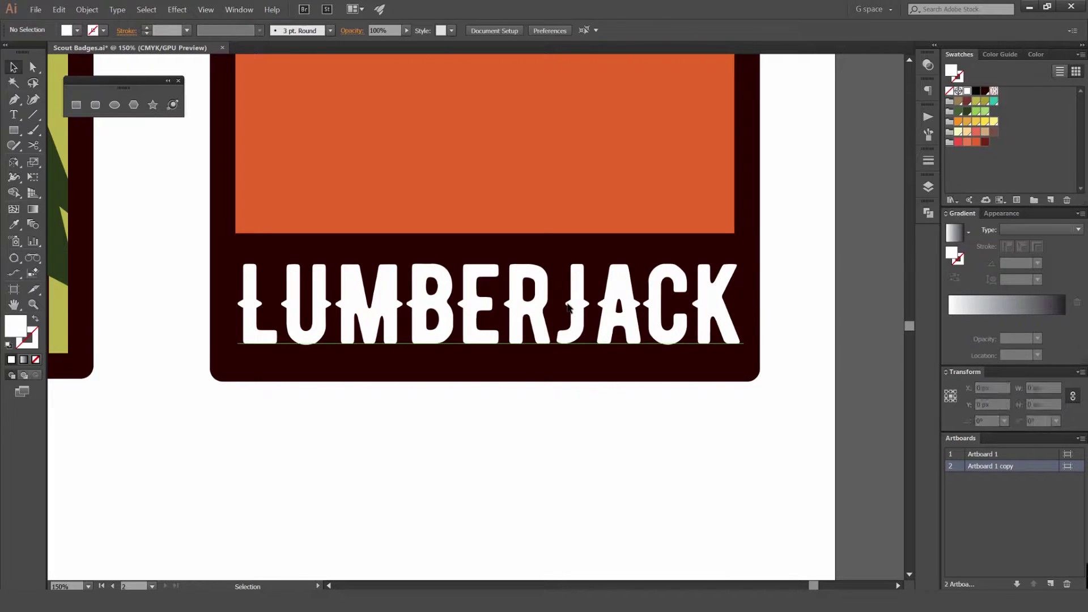
# Set the LUMBERJACK text's font to BERNIER Distressed and check the textured letters up close
pyautogui.moveTo(568, 300); pyautogui.dragTo(569, 307)
pyautogui.click(504, 30)
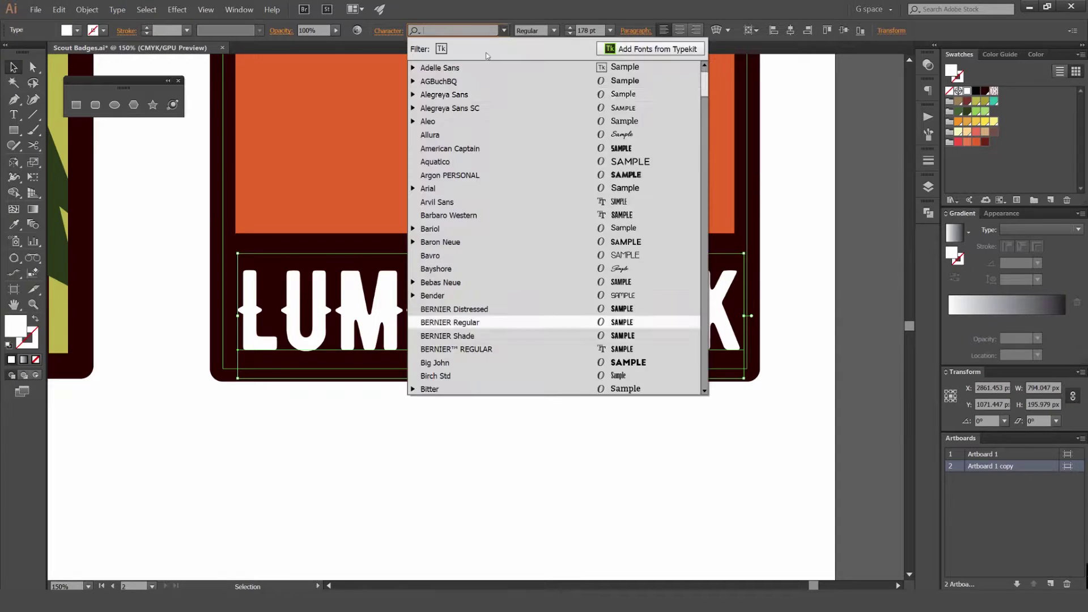
pyautogui.click(465, 313)
pyautogui.hotkey('ctrl', '=')
pyautogui.hotkey('ctrl', '=')
pyautogui.hotkey('ctrl', '=')
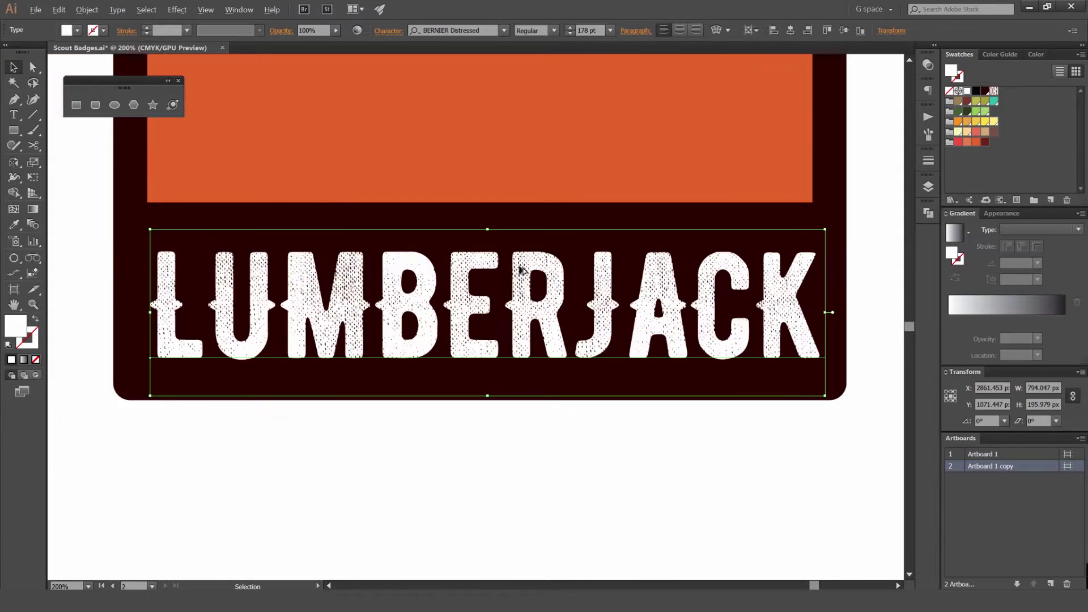
pyautogui.scroll(4, 509, 278)
pyautogui.scroll(-11, 515, 286)
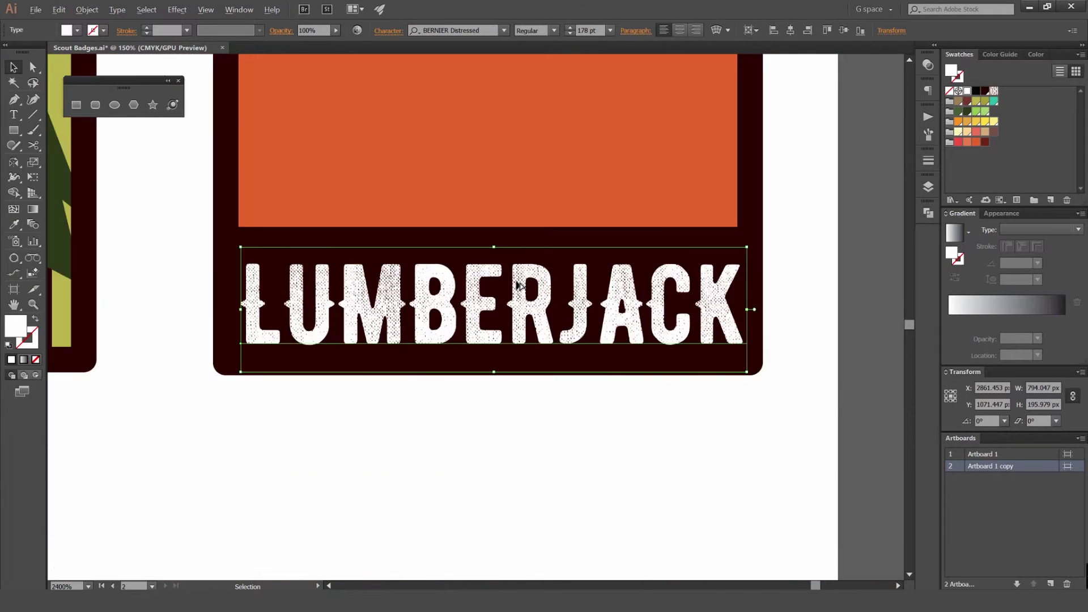
pyautogui.click(506, 399)
pyautogui.scroll(3, 527, 295)
# Enlarge the LUMBERJACK text to 180 pt and nudge it left to centre it in the dark band
pyautogui.click(525, 292)
pyautogui.hotkey('ctrl', 'shift', '.')
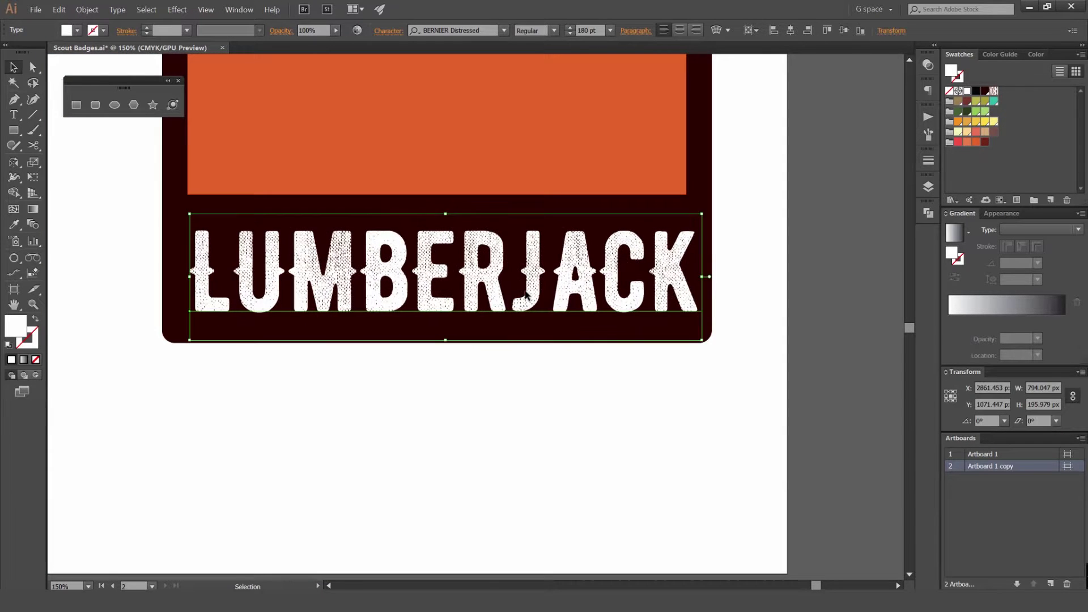
pyautogui.hotkey('shift', 'Left')
pyautogui.hotkey('shift', 'Left')
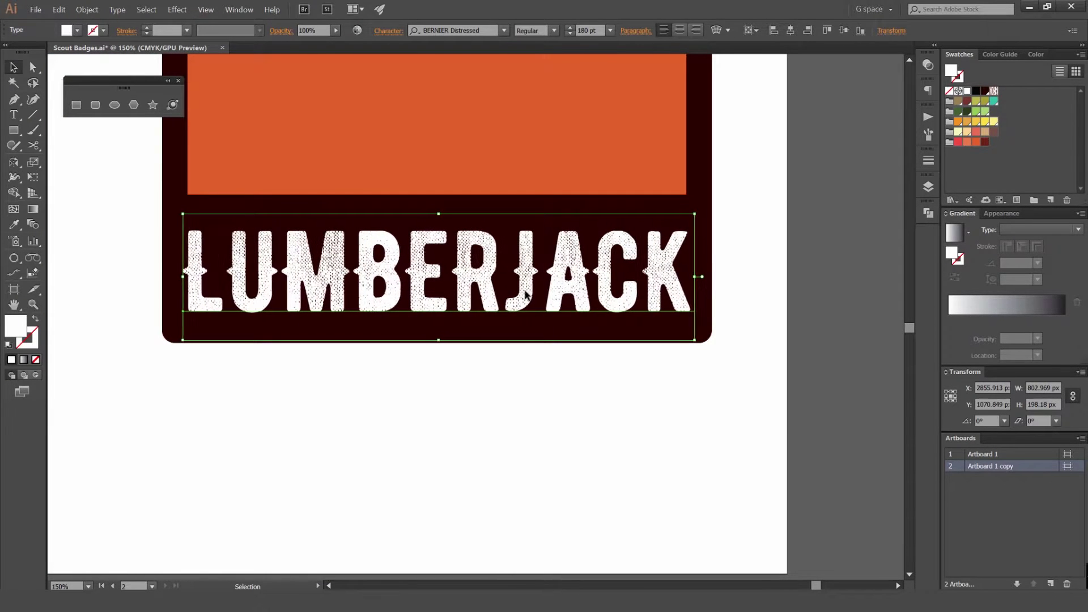
pyautogui.click(545, 379)
pyautogui.hotkey('ctrl', '-')
pyautogui.hotkey('ctrl', '-')
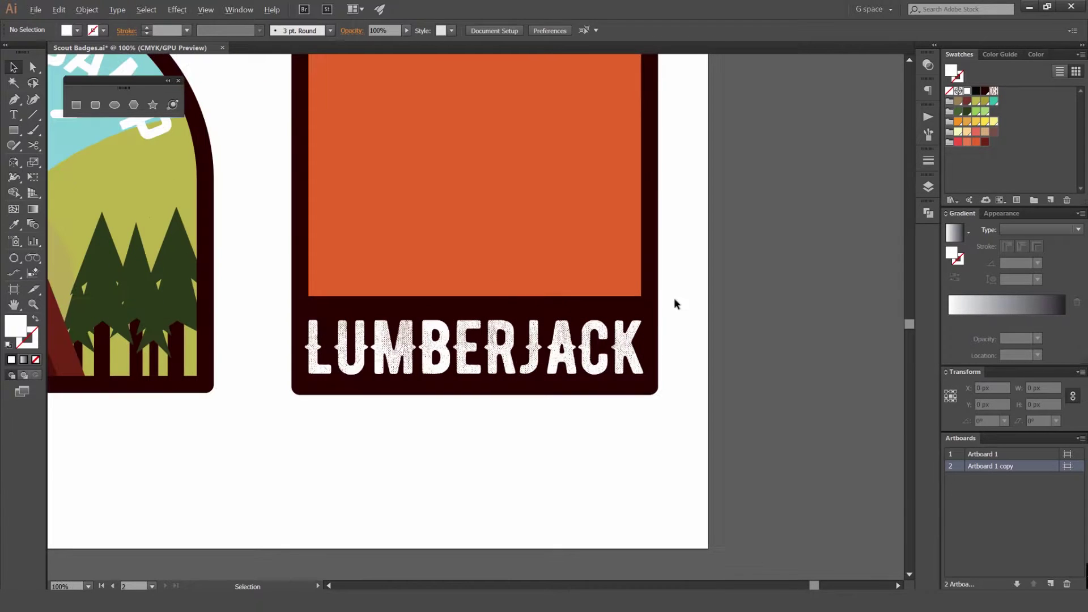
# Compare the Lumberjack badge with the neighbouring badges and the finished set on the other artboard
pyautogui.hotkey('ctrl', '=')
pyautogui.moveTo(372, 272); pyautogui.dragTo(376, 330)
pyautogui.hotkey('ctrl', '-')
pyautogui.hotkey('ctrl', '-')
pyautogui.hotkey('ctrl', '-')
pyautogui.hotkey('ctrl', '-')
pyautogui.hotkey('ctrl', '-')
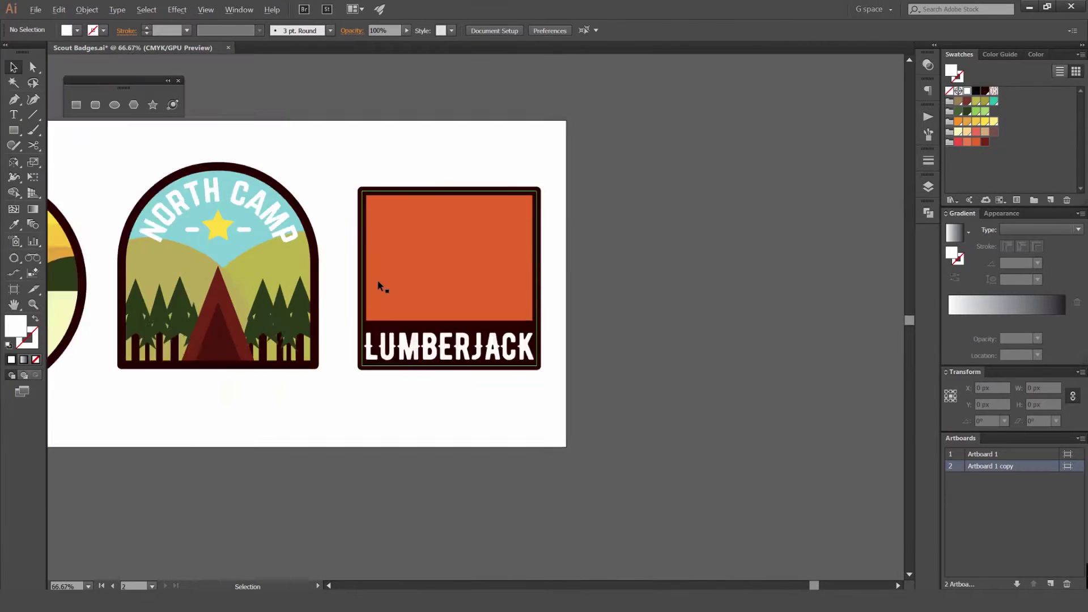
pyautogui.moveTo(572, 233); pyautogui.dragTo(481, 229)
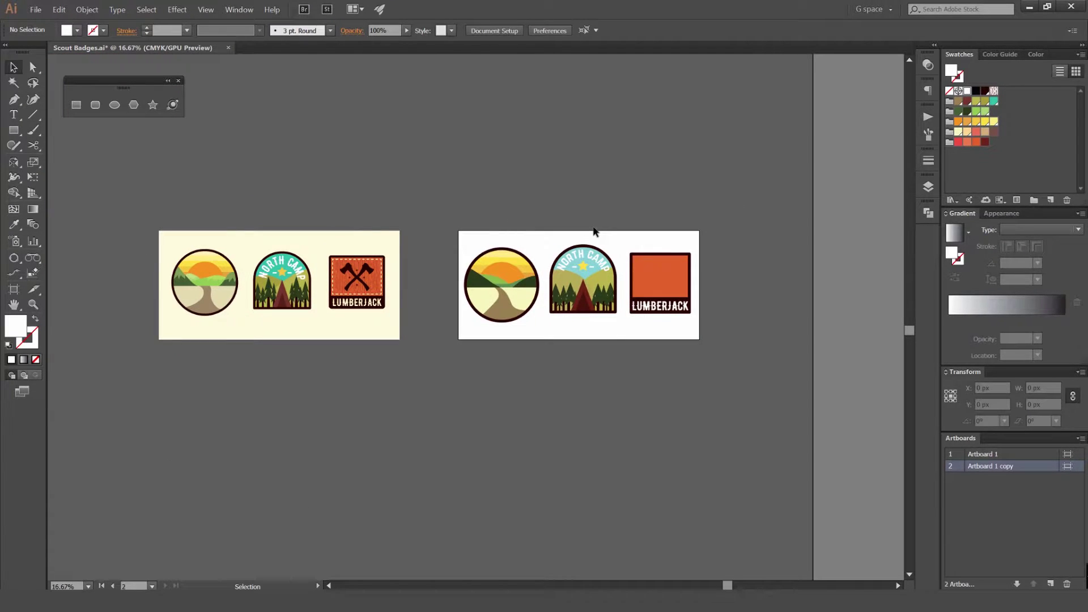
pyautogui.scroll(2, 702, 272)
pyautogui.moveTo(712, 272); pyautogui.dragTo(549, 253)
# Draw a white square about 435 px wide on the empty canvas below the artboards
pyautogui.moveTo(569, 304); pyautogui.dragTo(664, 235)
pyautogui.hotkey('ctrl', '=')
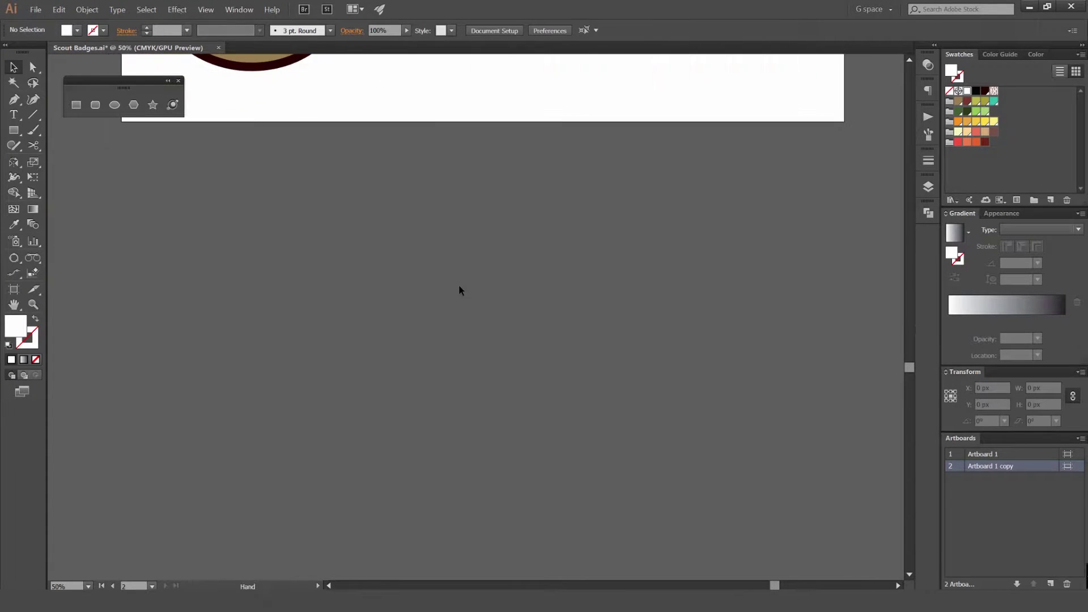
pyautogui.press('m')
pyautogui.moveTo(482, 276); pyautogui.dragTo(525, 296)
pyautogui.hotkey('ctrl', '1')
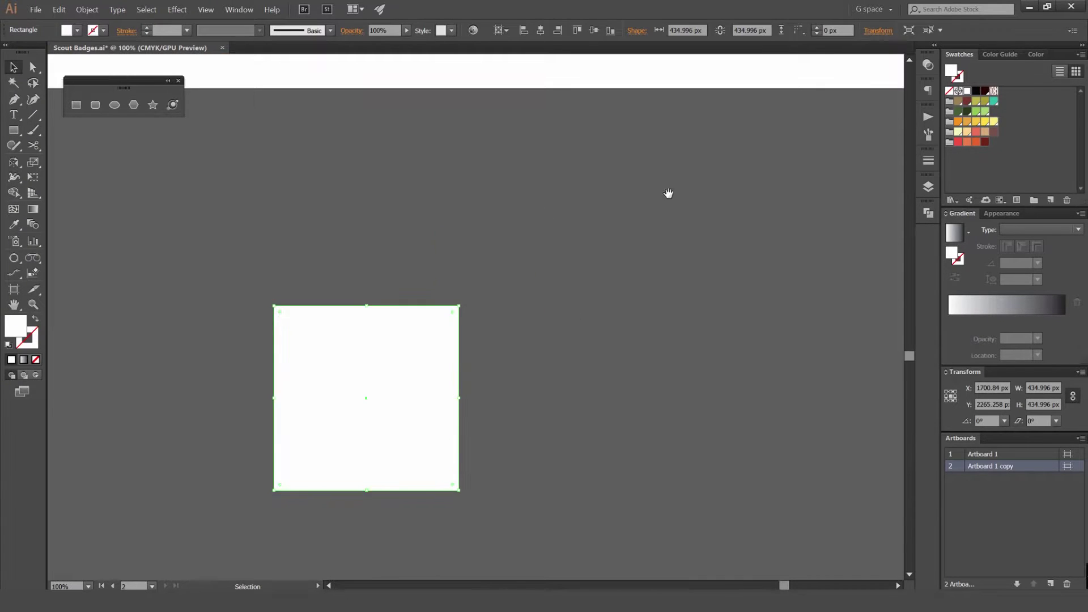
pyautogui.moveTo(670, 163); pyautogui.dragTo(770, 44)
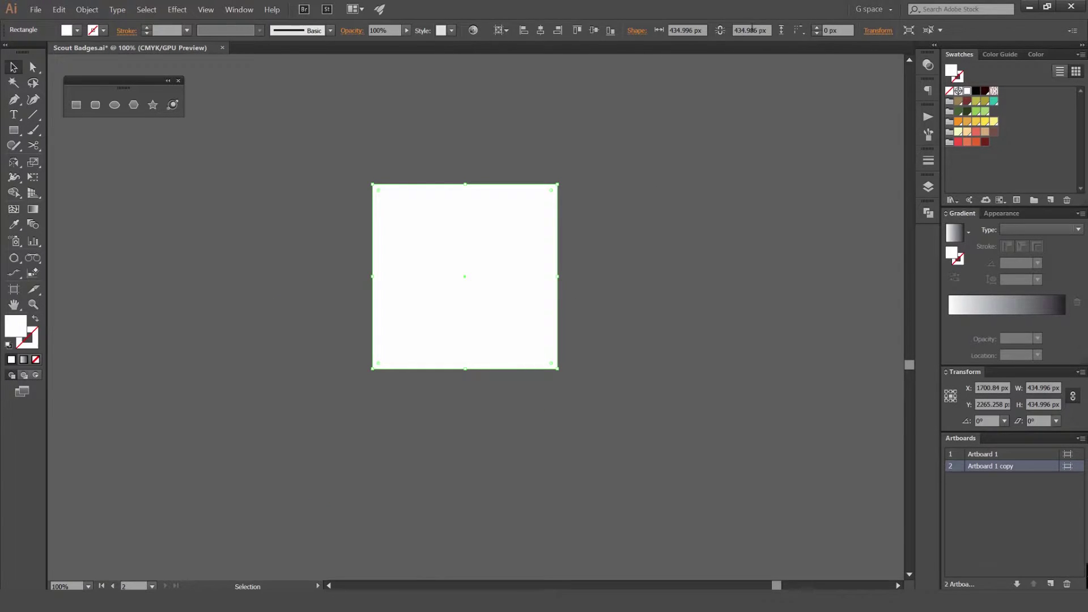
# Set the white square's width and height to 400 px
pyautogui.click(700, 30)
pyautogui.write('400')
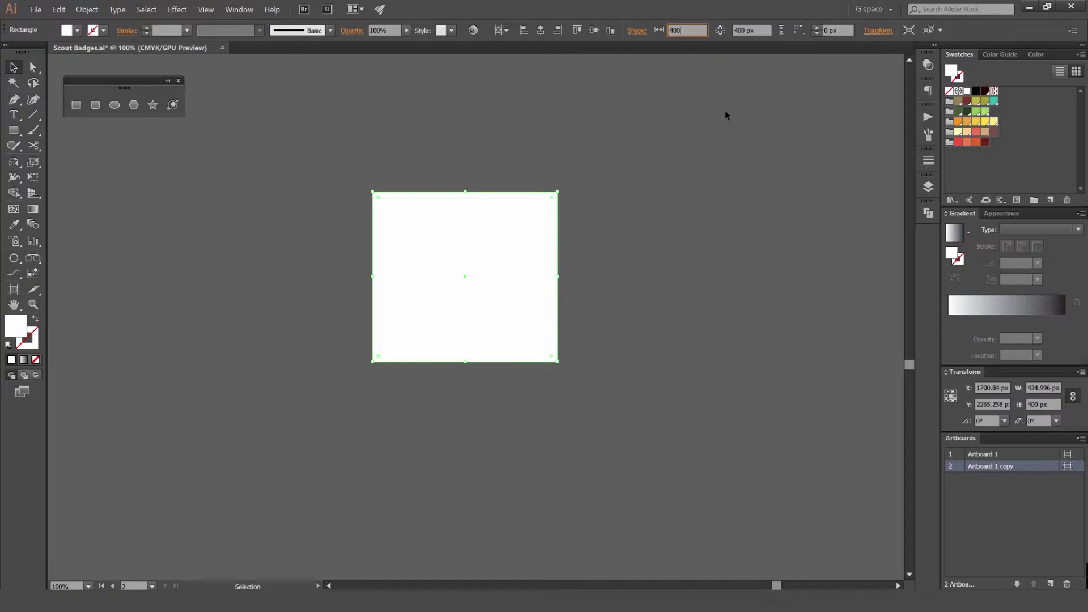
pyautogui.press('Return')
pyautogui.click(578, 251)
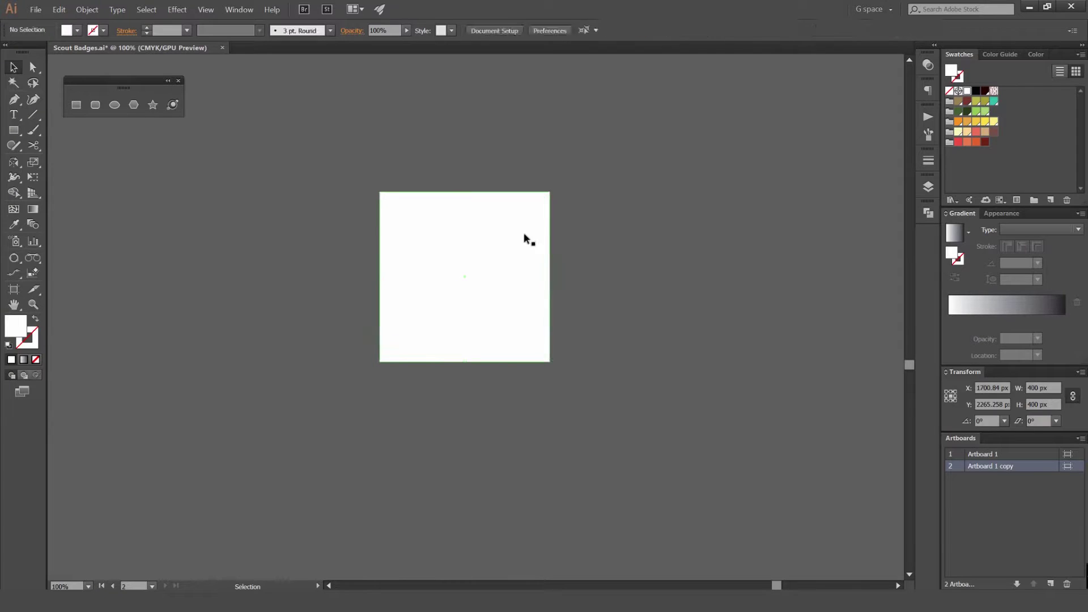
# Swap the square's fill and stroke so it has a white outline and no fill
pyautogui.click(524, 235)
pyautogui.hotkey('shift', 'x')
pyautogui.click(514, 129)
pyautogui.scroll(1, 477, 182)
pyautogui.moveTo(470, 176); pyautogui.dragTo(493, 107)
pyautogui.moveTo(493, 107); pyautogui.dragTo(465, 167)
pyautogui.moveTo(570, 105); pyautogui.dragTo(527, 154)
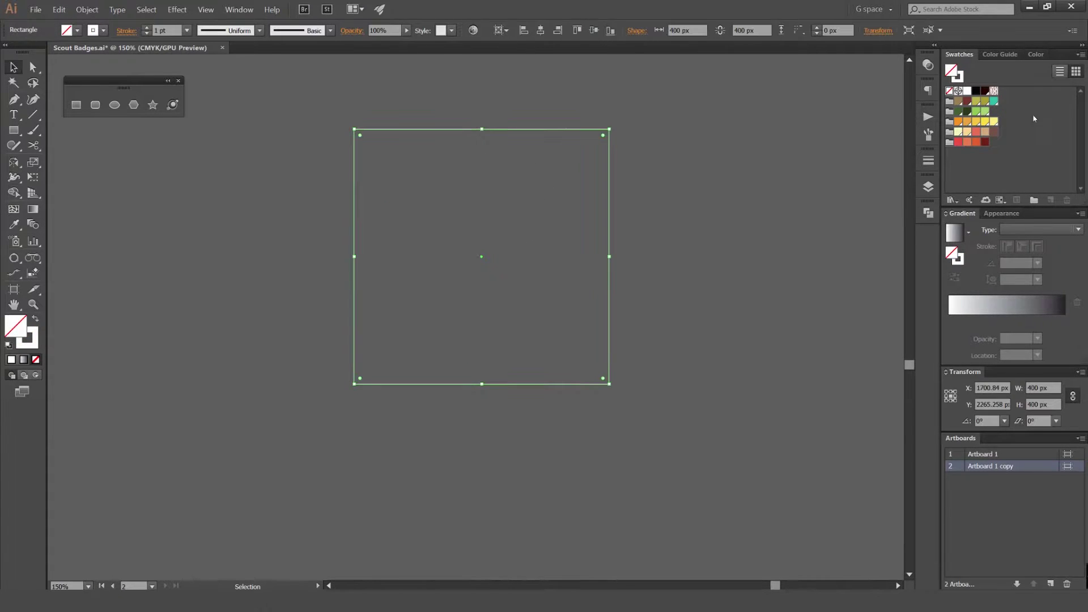
# Colour the square's outline black and set its stroke weight to 10 pt
pyautogui.click(977, 92)
pyautogui.keyDown('shift'); pyautogui.click(148, 28); pyautogui.keyUp('shift')
pyautogui.keyDown('shift'); pyautogui.click(148, 28); pyautogui.keyUp('shift')
pyautogui.click(467, 105)
pyautogui.click(467, 128)
pyautogui.click(147, 34)
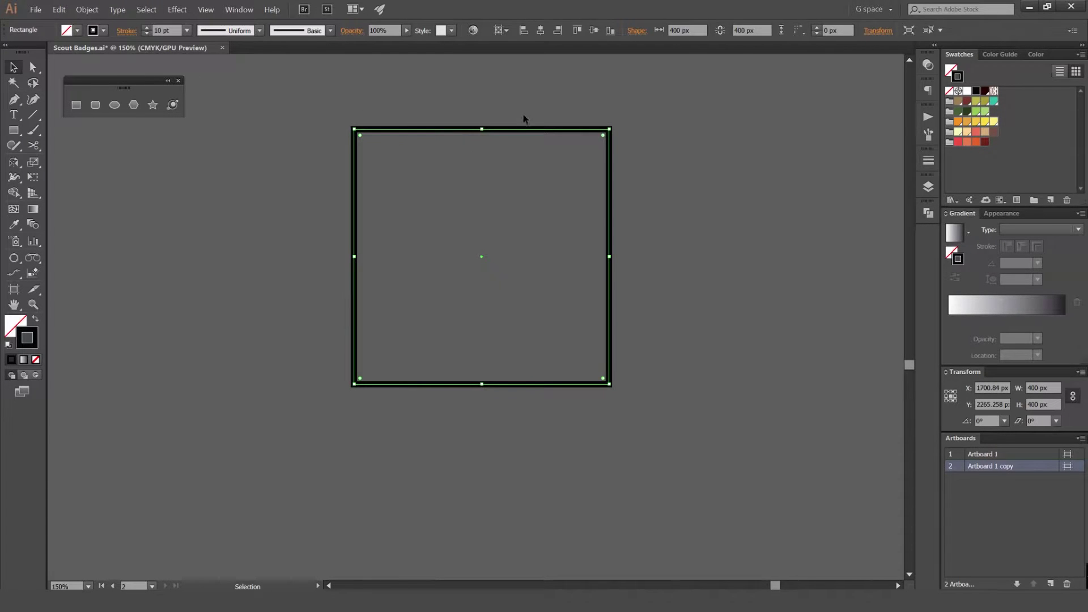
pyautogui.click(462, 164)
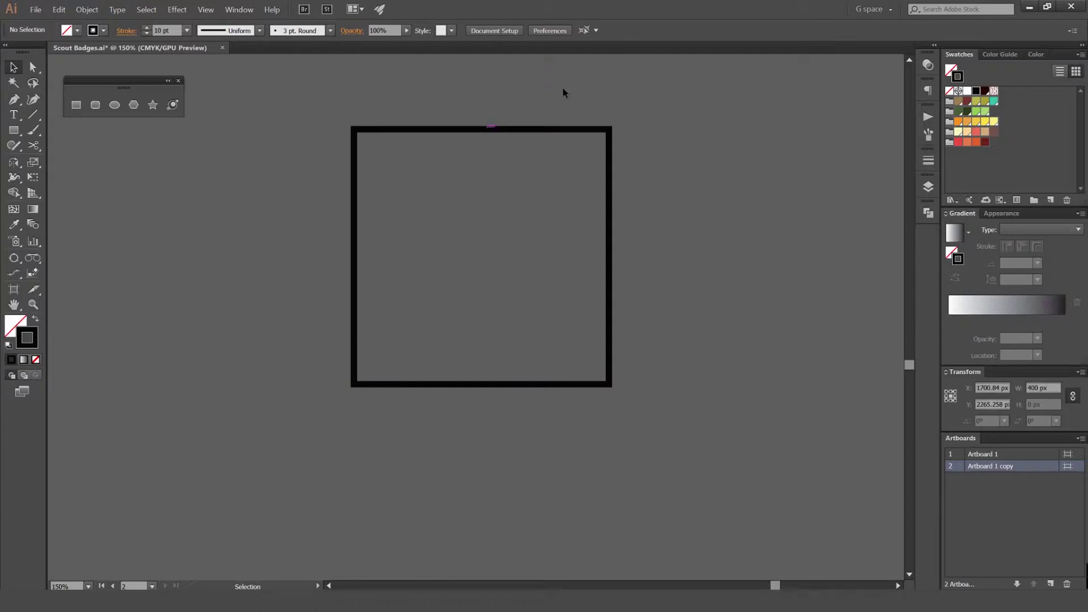
# Draw three separate vertical lines of differing lengths inside the square along its left side with the Pen tool
pyautogui.press('p')
pyautogui.scroll(1, 381, 155)
pyautogui.moveTo(415, 161)
pyautogui.mouseDown()
pyautogui.moveTo(391, 157)
pyautogui.moveTo(397, 150)
pyautogui.mouseUp()
pyautogui.click(369, 139)
pyautogui.click(377, 196)
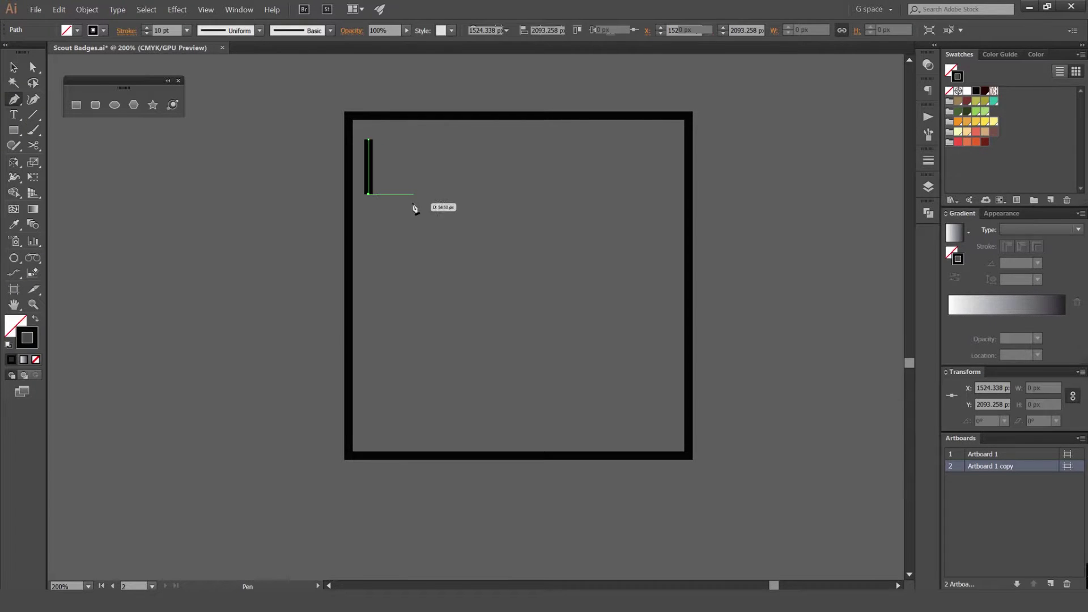
pyautogui.keyDown('ctrl'); pyautogui.click(381, 241); pyautogui.keyUp('ctrl')
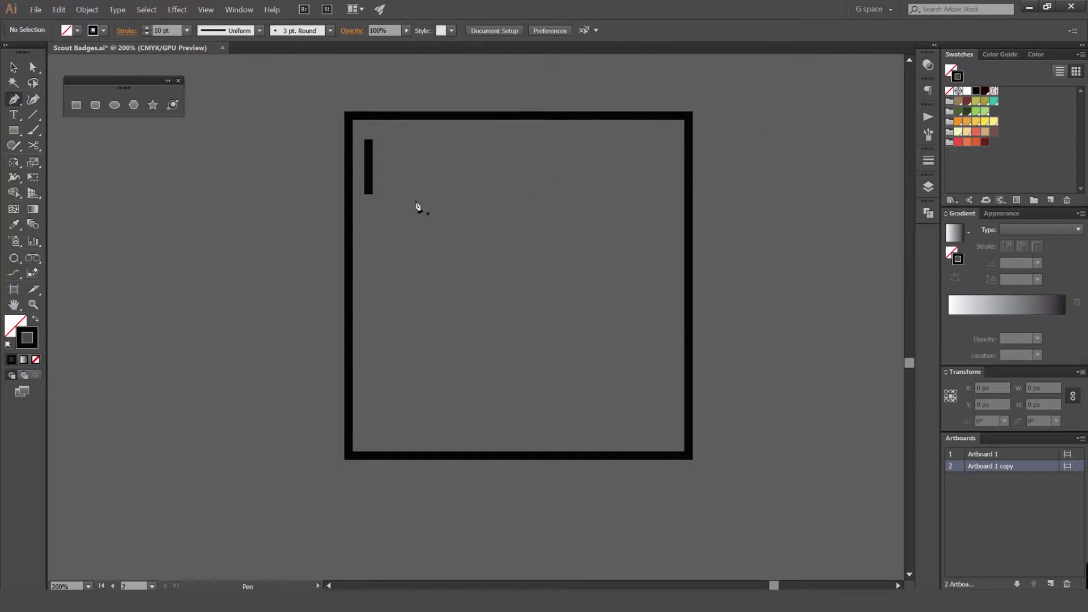
pyautogui.click(397, 244)
pyautogui.keyDown('ctrl'); pyautogui.click(423, 272); pyautogui.keyUp('ctrl')
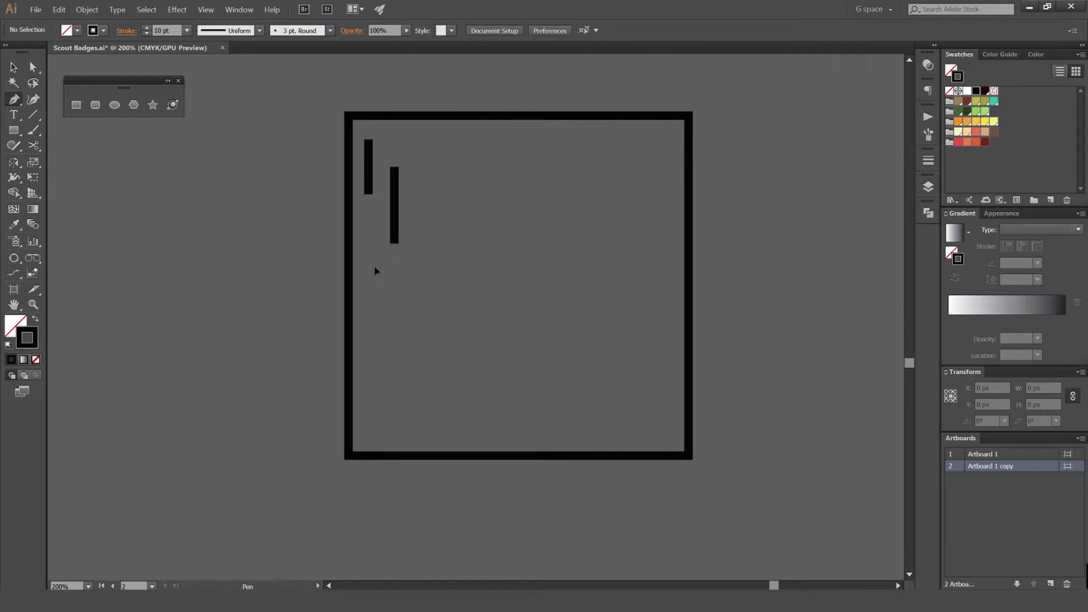
pyautogui.click(375, 323)
pyautogui.keyDown('ctrl'); pyautogui.click(406, 335); pyautogui.keyUp('ctrl')
# Draw a short vertical line about 31 px long between the existing left-hand lines and nudge it slightly left
pyautogui.scroll(2, 377, 230)
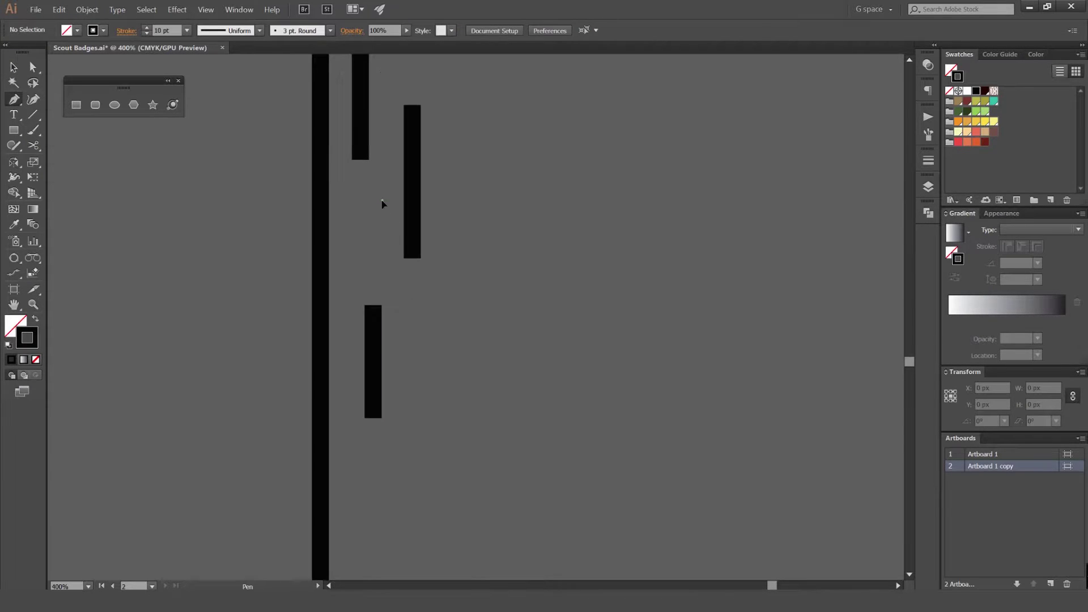
pyautogui.click(382, 201)
pyautogui.click(382, 253)
pyautogui.keyDown('ctrl'); pyautogui.click(396, 282); pyautogui.keyUp('ctrl')
pyautogui.press('v')
pyautogui.click(382, 227)
pyautogui.press('Left')
pyautogui.press('Left')
pyautogui.press('Left')
pyautogui.press('Left')
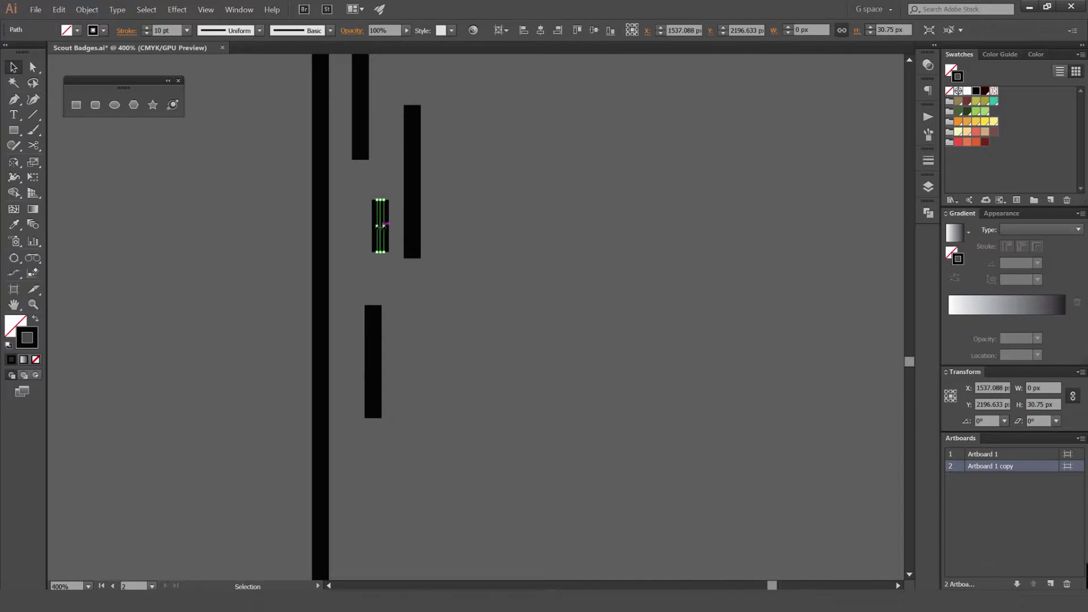
pyautogui.press('Right')
# Draw more vertical lines of varied length as a new column to the right of the first lines
pyautogui.click(549, 248)
pyautogui.click(417, 164)
pyautogui.click(454, 158)
pyautogui.scroll(-1, 475, 175)
pyautogui.moveTo(503, 165); pyautogui.dragTo(468, 172)
pyautogui.click(429, 159)
pyautogui.keyDown('ctrl'); pyautogui.click(464, 232); pyautogui.keyUp('ctrl')
pyautogui.press('v')
pyautogui.moveTo(463, 302); pyautogui.dragTo(436, 230)
pyautogui.click(426, 319)
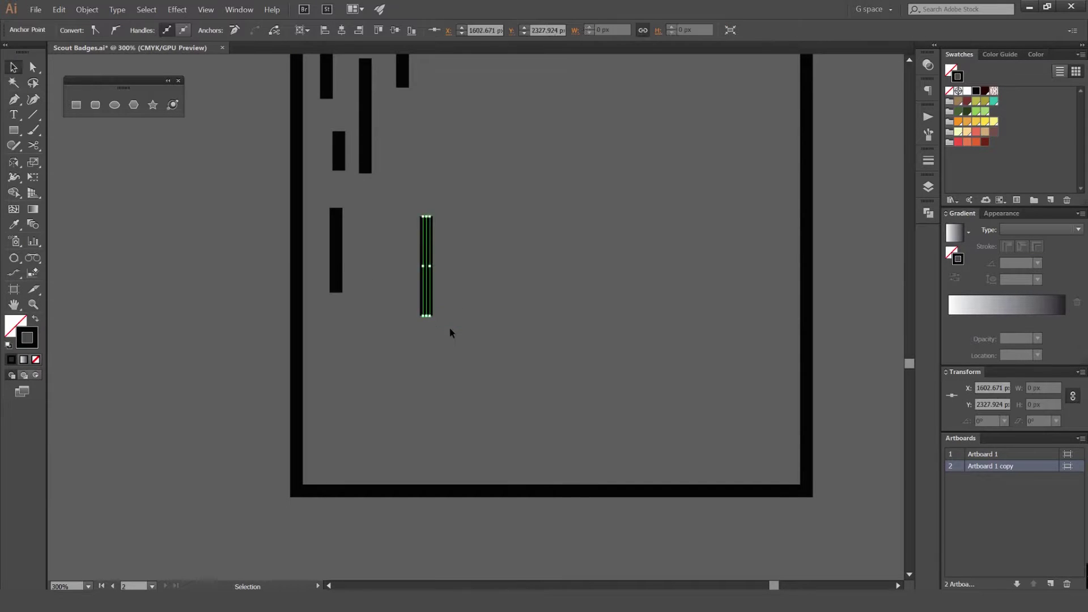
pyautogui.press('v')
pyautogui.click(449, 326)
pyautogui.scroll(-1, 449, 326)
pyautogui.click(419, 202)
pyautogui.click(419, 274)
# Duplicate the drawn vertical lines to the right to extend the grain pattern toward the square's middle
pyautogui.press('v')
pyautogui.click(392, 238)
pyautogui.moveTo(366, 299); pyautogui.dragTo(364, 300)
pyautogui.moveTo(419, 233); pyautogui.dragTo(512, 236)
pyautogui.click(572, 203)
# Give all the vertical lines inside the square round stroke caps
pyautogui.moveTo(367, 327); pyautogui.dragTo(537, 133)
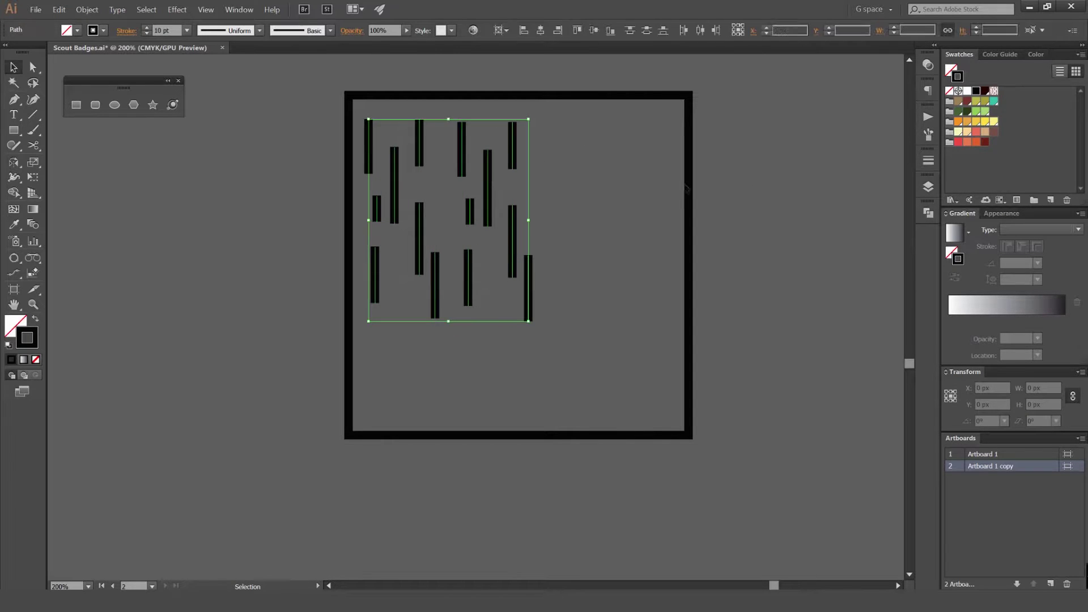
pyautogui.click(928, 160)
pyautogui.click(831, 184)
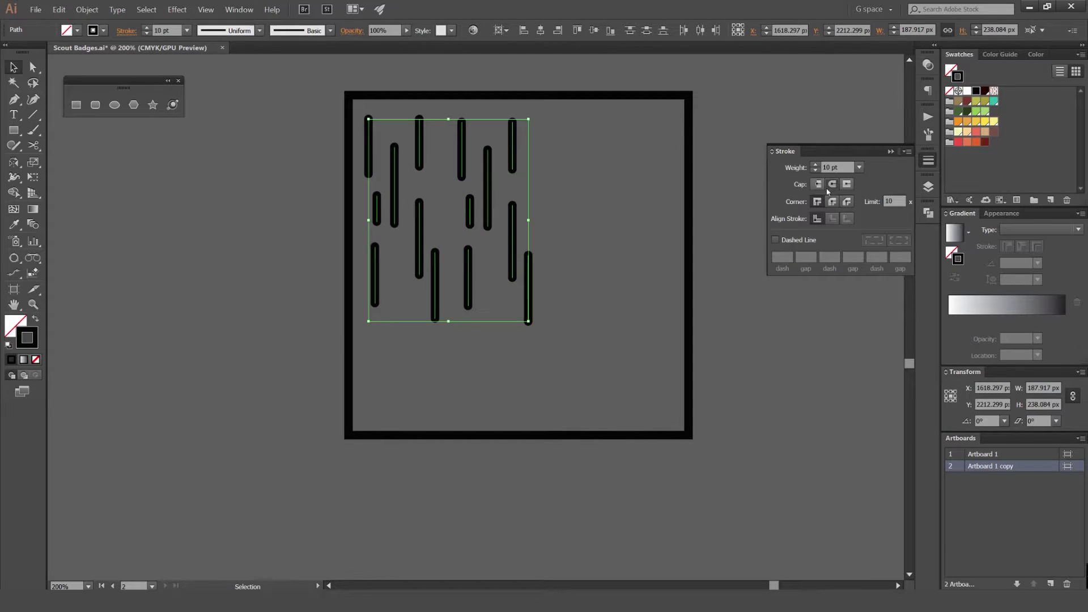
pyautogui.click(577, 160)
# Move and copy individual vertical lines to spread them irregularly across the square's right and lower areas
pyautogui.moveTo(535, 164); pyautogui.dragTo(454, 216)
pyautogui.click(535, 179)
pyautogui.moveTo(488, 183); pyautogui.dragTo(618, 181)
pyautogui.moveTo(512, 157); pyautogui.dragTo(575, 198)
pyautogui.moveTo(512, 241); pyautogui.dragTo(631, 332)
pyautogui.click(534, 299)
pyautogui.moveTo(531, 296); pyautogui.dragTo(582, 313)
pyautogui.moveTo(528, 271); pyautogui.dragTo(546, 288)
pyautogui.moveTo(546, 329); pyautogui.dragTo(490, 352)
pyautogui.click(477, 332)
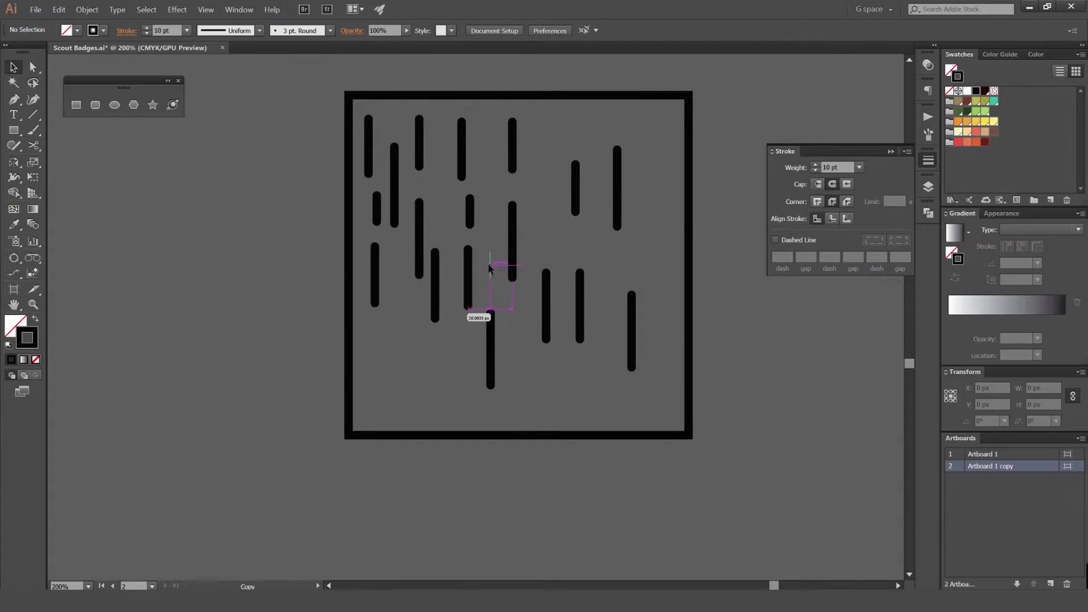
# Vary the lengths of several vertical lines by moving their end anchor points
pyautogui.moveTo(544, 196); pyautogui.dragTo(545, 196)
pyautogui.scroll(1, 552, 153)
pyautogui.press('a')
pyautogui.moveTo(494, 107); pyautogui.dragTo(495, 124)
pyautogui.moveTo(418, 108); pyautogui.dragTo(418, 90)
pyautogui.moveTo(495, 344); pyautogui.dragTo(498, 429)
pyautogui.scroll(-3, 498, 333)
pyautogui.moveTo(486, 233); pyautogui.dragTo(486, 271)
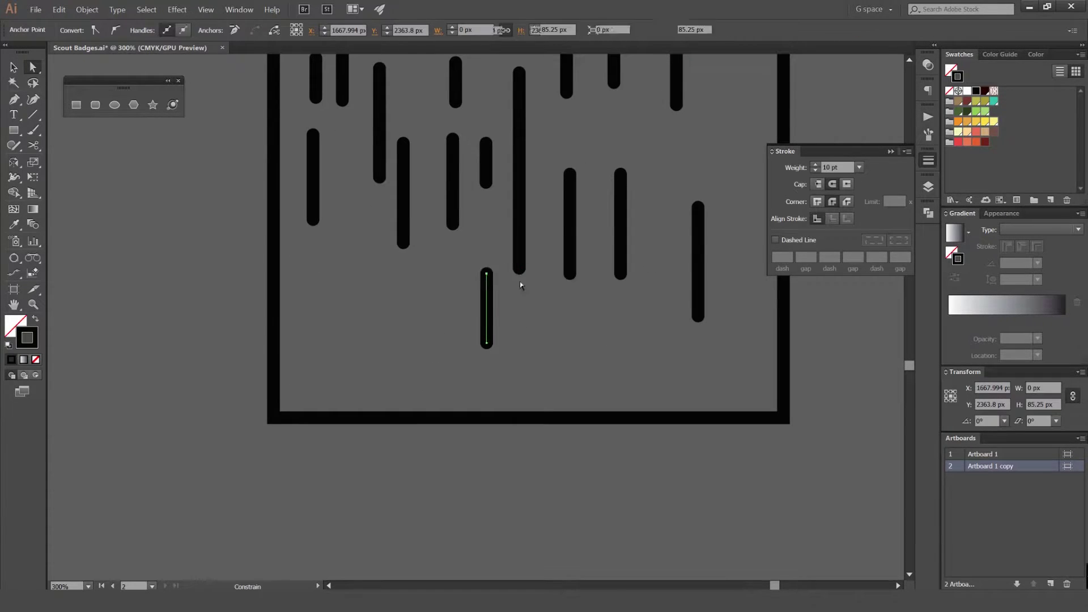
pyautogui.click(520, 291)
# Shift the lower line beside the left columns slightly right and place two line copies in the square's lower-left area
pyautogui.moveTo(404, 243); pyautogui.dragTo(350, 280)
pyautogui.hotkey('ctrl', 'z')
pyautogui.moveTo(407, 224); pyautogui.dragTo(419, 224)
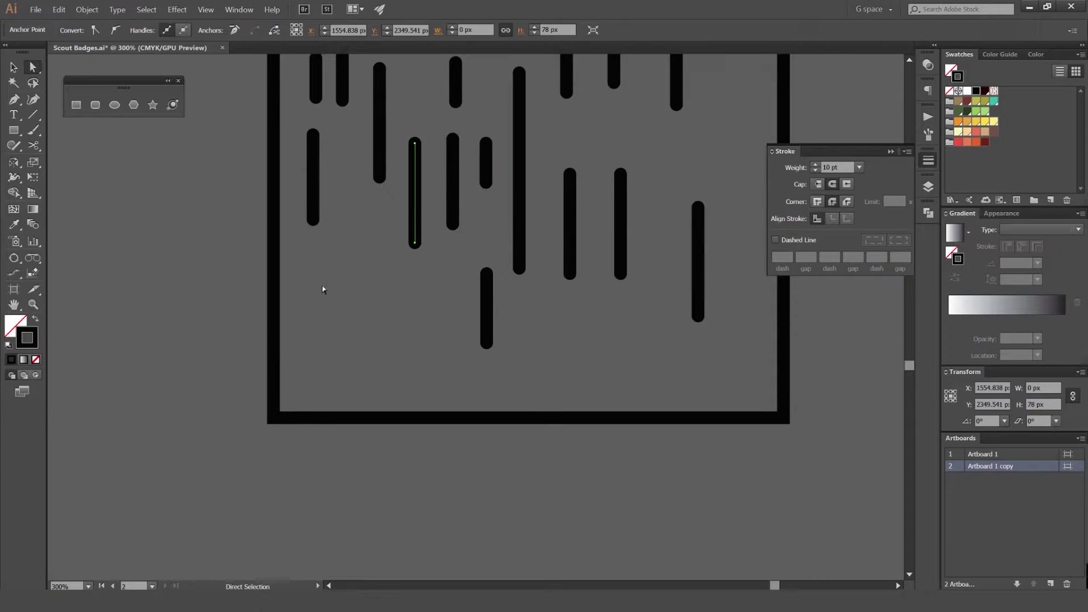
pyautogui.click(336, 247)
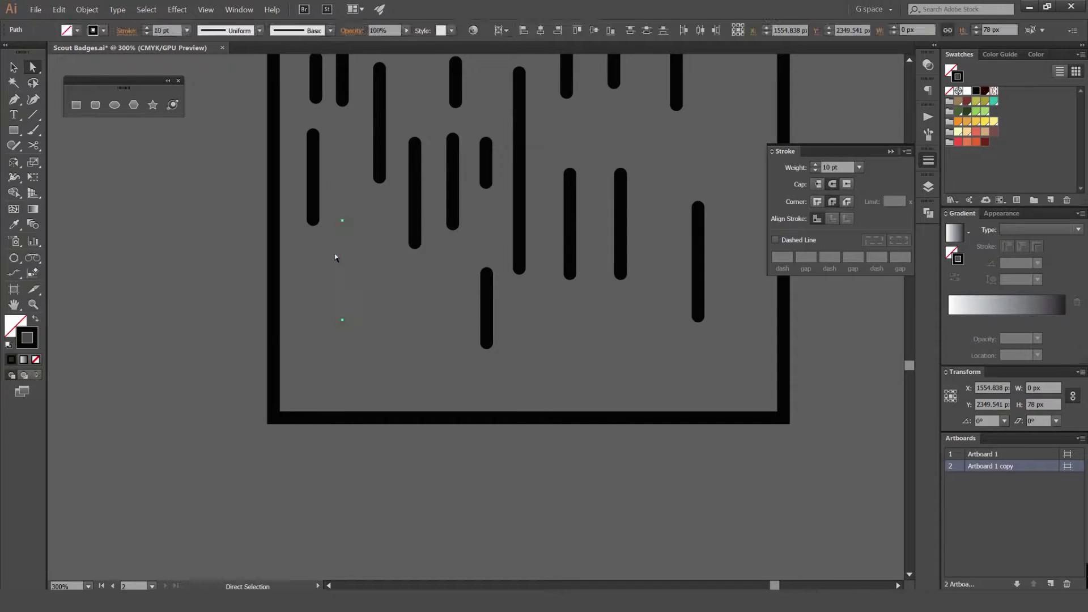
pyautogui.hotkey('ctrl', 'shift', 'a')
pyautogui.press('v')
pyautogui.moveTo(364, 258); pyautogui.dragTo(343, 285)
pyautogui.click(367, 318)
pyautogui.moveTo(321, 351); pyautogui.dragTo(313, 363)
pyautogui.hotkey('ctrl', 'shift', 'a')
# Draw a curved arch rising from the square's bottom edge near its left corner with the Pen tool
pyautogui.press('p')
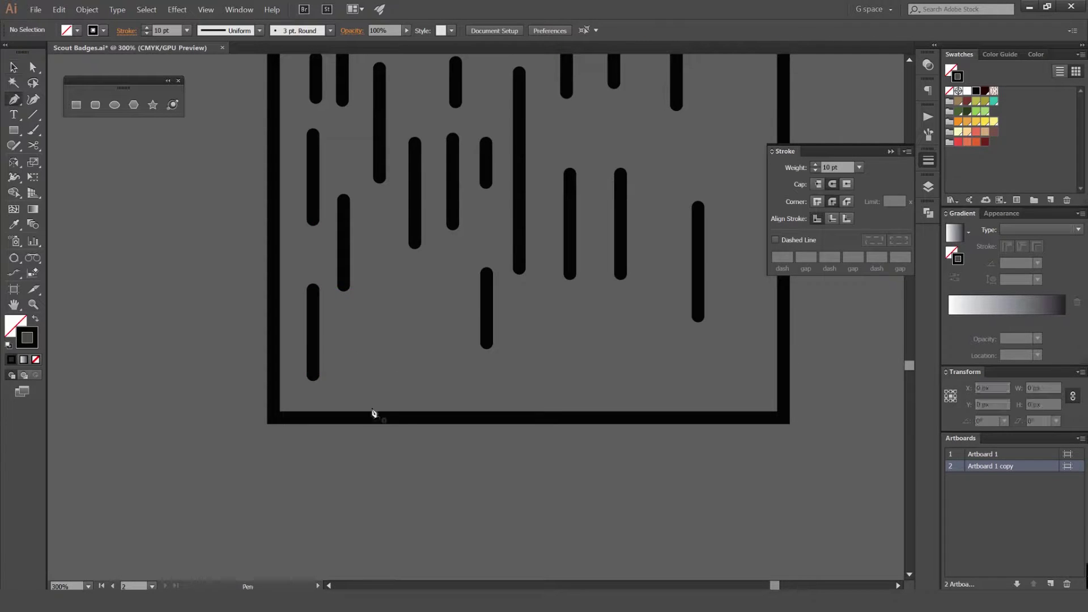
pyautogui.moveTo(435, 343); pyautogui.dragTo(431, 327)
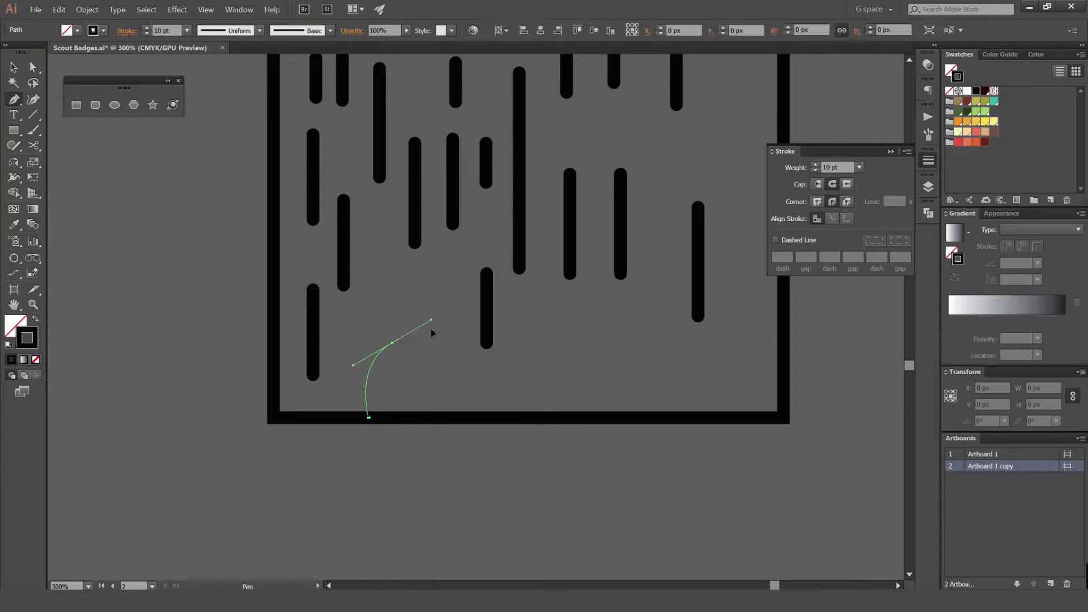
pyautogui.moveTo(441, 417); pyautogui.dragTo(462, 411)
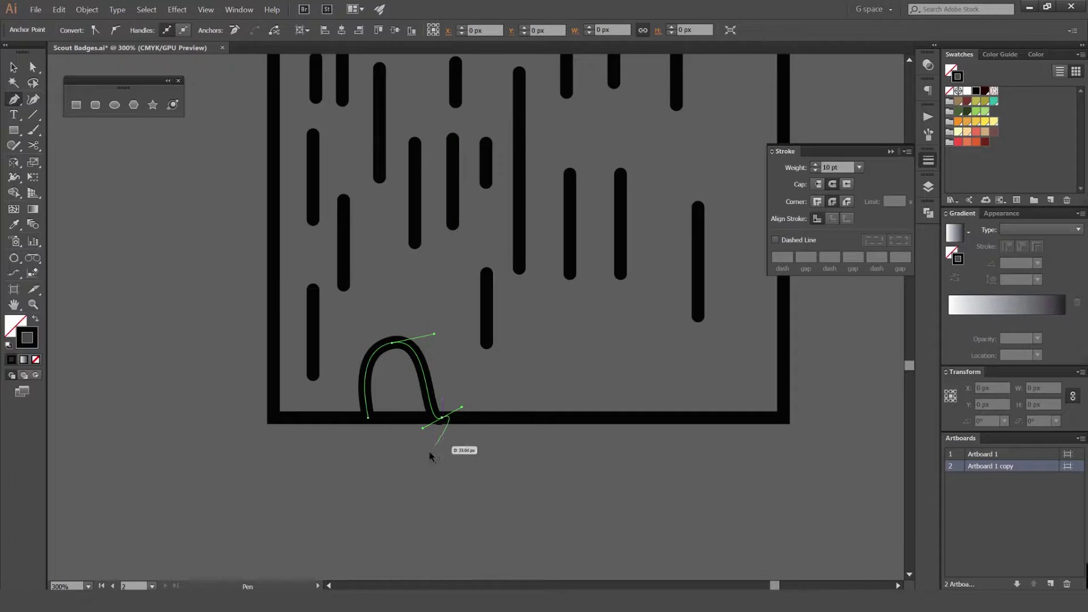
pyautogui.hotkey('ctrl', 'shift', 'a')
pyautogui.press('v')
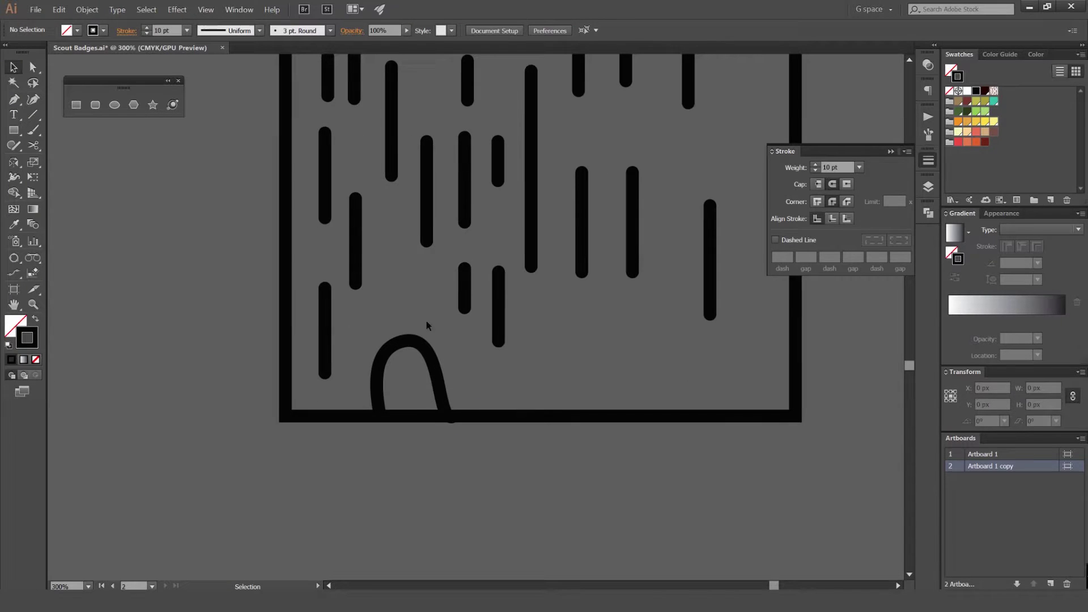
pyautogui.click(426, 343)
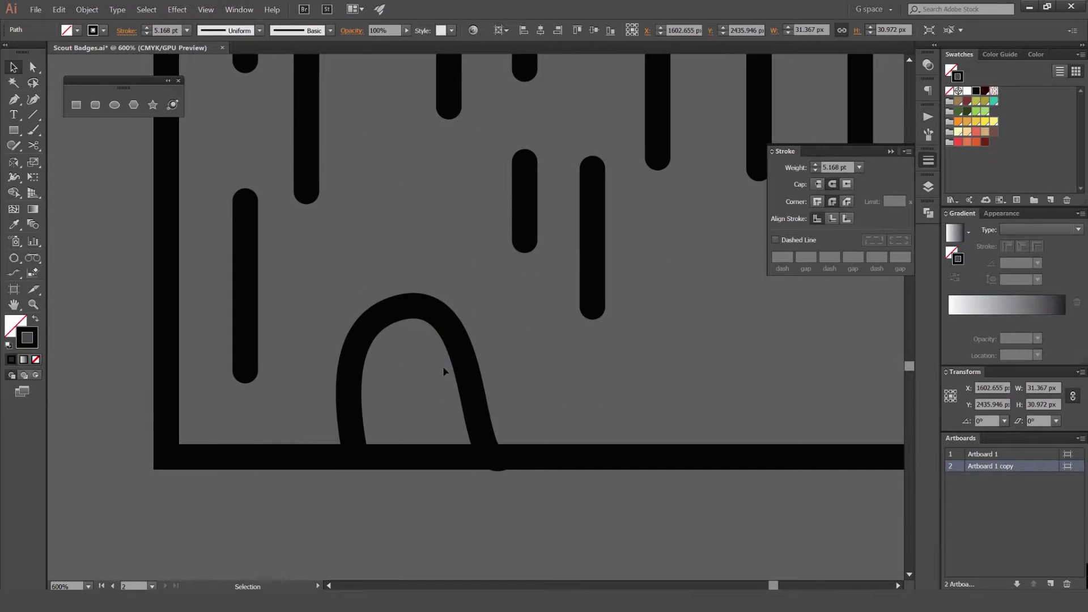
# Draw a narrower arch inside the first one, with its right end running below the square's bottom edge
pyautogui.click(391, 449)
pyautogui.moveTo(409, 360); pyautogui.dragTo(451, 382)
pyautogui.moveTo(483, 525); pyautogui.dragTo(519, 528)
pyautogui.keyDown('ctrl'); pyautogui.click(535, 390); pyautogui.keyUp('ctrl')
# Try drawing a third, smaller curve inside the nested arches with the Pen tool, and delete it
pyautogui.moveTo(411, 437); pyautogui.dragTo(456, 359)
pyautogui.moveTo(458, 401); pyautogui.dragTo(460, 396)
pyautogui.moveTo(460, 319); pyautogui.dragTo(483, 322)
pyautogui.moveTo(479, 451); pyautogui.dragTo(487, 484)
pyautogui.hotkey('ctrl', 'shift', 'a')
pyautogui.press('v')
pyautogui.click(466, 331)
pyautogui.press('Delete')
# Try a scaled-down curve with a matched stroke inside the arches, undo the adjustments and delete it
pyautogui.click(478, 322)
pyautogui.moveTo(528, 278); pyautogui.dragTo(546, 376)
pyautogui.scroll(2, 474, 330)
pyautogui.click(614, 310)
pyautogui.scroll(-2, 496, 359)
pyautogui.click(494, 337)
pyautogui.press('i')
pyautogui.click(507, 263)
pyautogui.press('v')
pyautogui.click(490, 317)
pyautogui.moveTo(547, 294); pyautogui.dragTo(507, 309)
pyautogui.hotkey('ctrl', 'z')
pyautogui.hotkey('ctrl', 'z')
pyautogui.click(481, 352)
pyautogui.press('Delete')
pyautogui.scroll(-5, 520, 299)
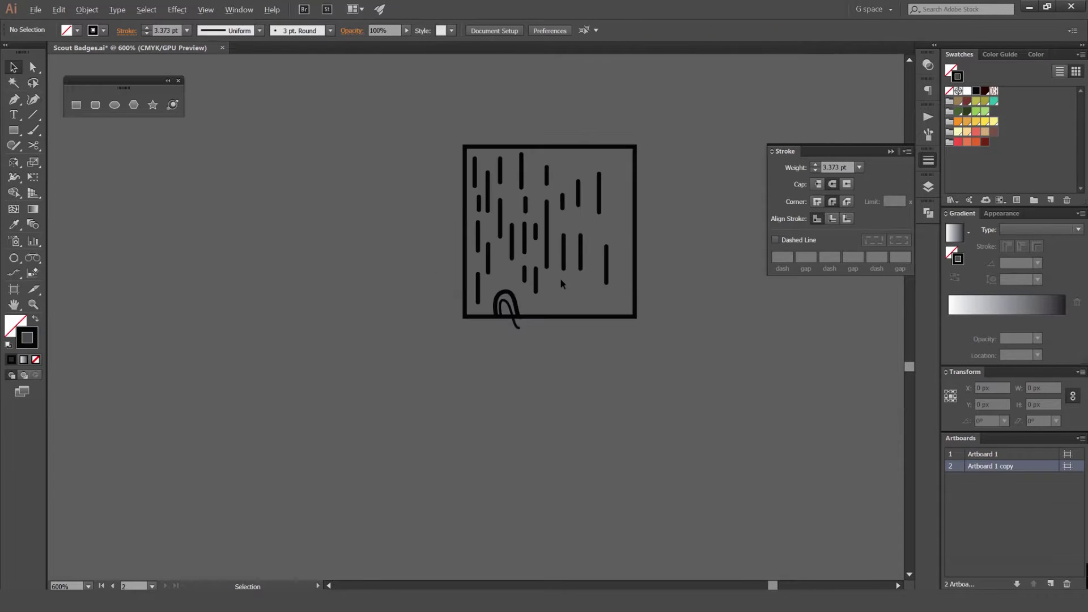
# Delete the nested arches at the square's bottom edge, leaving only the vertical grain lines
pyautogui.scroll(5, 516, 300)
pyautogui.press('a')
pyautogui.moveTo(574, 429); pyautogui.dragTo(514, 477)
pyautogui.press('Delete')
pyautogui.press('Delete')
pyautogui.scroll(-2, 562, 260)
pyautogui.click(460, 349)
pyautogui.press('Delete')
# Draw another vertical line with the Pen tool and spread grain lines over the empty lower and right areas of the square
pyautogui.press('p')
pyautogui.click(428, 215)
pyautogui.click(428, 327)
pyautogui.press('v')
pyautogui.moveTo(492, 278)
pyautogui.mouseDown()
pyautogui.moveTo(464, 322)
pyautogui.moveTo(390, 340)
pyautogui.moveTo(584, 338)
pyautogui.mouseUp()
pyautogui.moveTo(442, 341)
pyautogui.mouseDown()
pyautogui.moveTo(362, 359)
pyautogui.moveTo(513, 339)
pyautogui.mouseUp()
pyautogui.moveTo(504, 352); pyautogui.dragTo(684, 375)
pyautogui.click(614, 248)
pyautogui.moveTo(560, 184); pyautogui.dragTo(647, 110)
pyautogui.moveTo(580, 226); pyautogui.dragTo(528, 310)
# Fill the remaining gaps in the square's right half by moving lines and varying their lengths
pyautogui.scroll(-1, 509, 315)
pyautogui.moveTo(574, 426); pyautogui.dragTo(464, 290)
pyautogui.moveTo(493, 425); pyautogui.dragTo(574, 161)
pyautogui.press('a')
pyautogui.moveTo(482, 205); pyautogui.dragTo(458, 224)
pyautogui.moveTo(467, 219); pyautogui.dragTo(467, 183)
pyautogui.click(473, 163)
pyautogui.press('v')
pyautogui.click(499, 162)
pyautogui.click(615, 199)
pyautogui.press('a')
pyautogui.click(618, 202)
pyautogui.press('v')
# Duplicate a long line into a side-by-side pair at the square's lower right and nudge the neighbouring lines
pyautogui.keyDown('alt'); pyautogui.moveTo(503, 357); pyautogui.dragTo(561, 275); pyautogui.keyUp('alt')
pyautogui.click(586, 351)
pyautogui.keyDown('alt'); pyautogui.moveTo(555, 363); pyautogui.dragTo(571, 363); pyautogui.keyUp('alt')
pyautogui.click(586, 358)
pyautogui.moveTo(503, 319); pyautogui.dragTo(499, 306)
pyautogui.moveTo(573, 159); pyautogui.dragTo(582, 157)
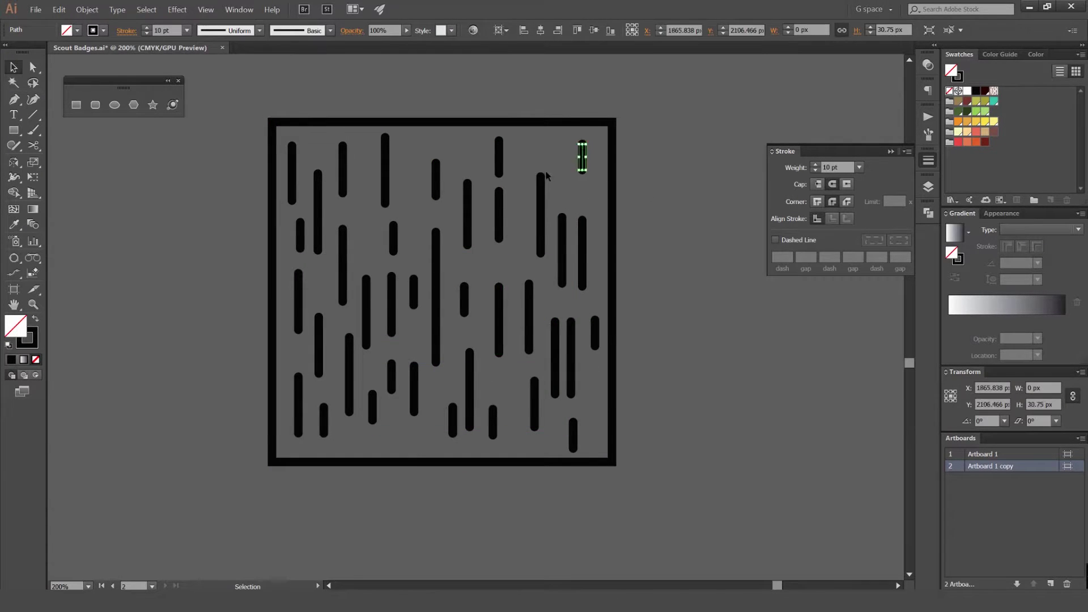
# Reposition the lines in the square's right half so that the gaps between them are evenly spread
pyautogui.scroll(2, 574, 222)
pyautogui.moveTo(589, 261); pyautogui.dragTo(607, 232)
pyautogui.moveTo(549, 219); pyautogui.dragTo(560, 192)
pyautogui.moveTo(507, 250); pyautogui.dragTo(500, 227)
pyautogui.scroll(-2, 515, 262)
pyautogui.press('a')
pyautogui.press('v')
pyautogui.moveTo(544, 451); pyautogui.dragTo(562, 435)
pyautogui.moveTo(525, 405); pyautogui.dragTo(496, 430)
pyautogui.moveTo(499, 339); pyautogui.dragTo(518, 355)
pyautogui.moveTo(470, 320); pyautogui.dragTo(471, 300)
# Stretch the vertical line right of centre down towards the square's lower part, and undo the extra line copy
pyautogui.press('a')
pyautogui.moveTo(507, 244); pyautogui.dragTo(495, 379)
pyautogui.keyDown('alt'); pyautogui.moveTo(553, 191); pyautogui.dragTo(509, 289); pyautogui.keyUp('alt')
pyautogui.hotkey('ctrl', 'z')
pyautogui.press('v')
pyautogui.press('a')
pyautogui.scroll(3, 520, 254)
pyautogui.scroll(-3, 508, 290)
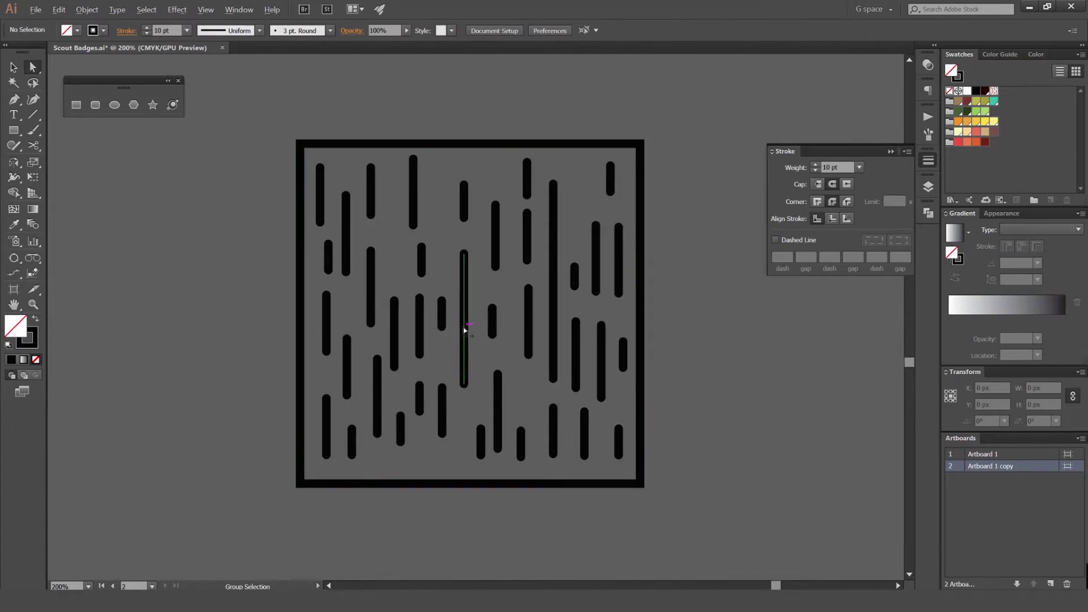
# Duplicate a short line into the empty gap at the square's upper centre
pyautogui.press('v')
pyautogui.keyDown('alt'); pyautogui.moveTo(421, 259); pyautogui.dragTo(442, 190); pyautogui.keyUp('alt')
pyautogui.scroll(-2, 480, 198)
pyautogui.scroll(3, 462, 309)
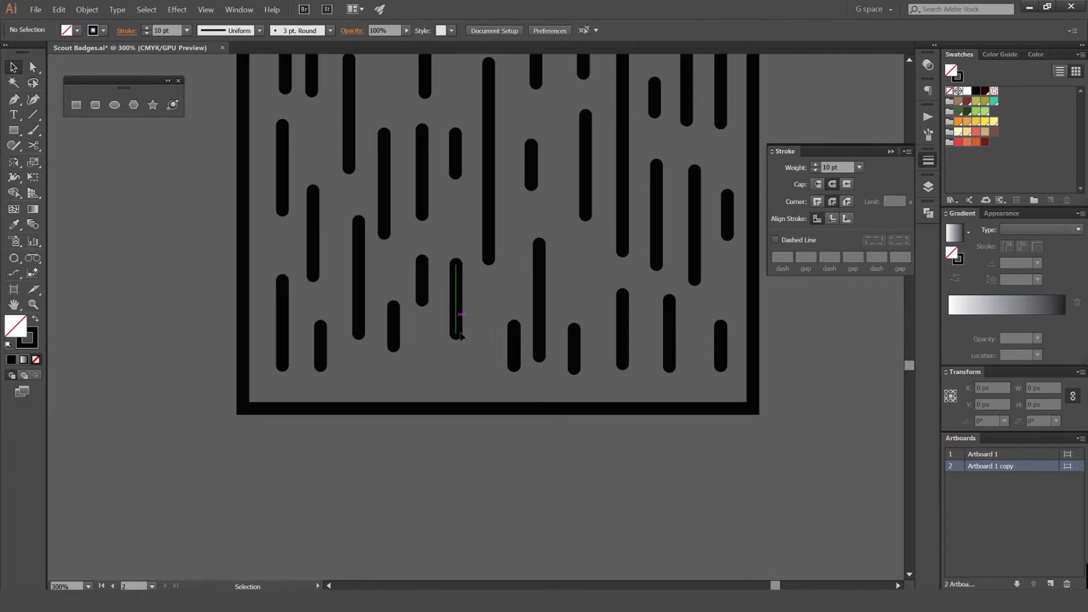
# Shift the short lines in the square's lower part to even out the spacing near its bottom edge
pyautogui.moveTo(458, 315); pyautogui.dragTo(458, 347)
pyautogui.moveTo(423, 286); pyautogui.dragTo(423, 269)
pyautogui.moveTo(395, 329); pyautogui.dragTo(395, 351)
pyautogui.moveTo(514, 351); pyautogui.dragTo(514, 374)
pyautogui.scroll(-4, 562, 290)
pyautogui.moveTo(594, 247); pyautogui.dragTo(510, 284)
pyautogui.scroll(2, 509, 285)
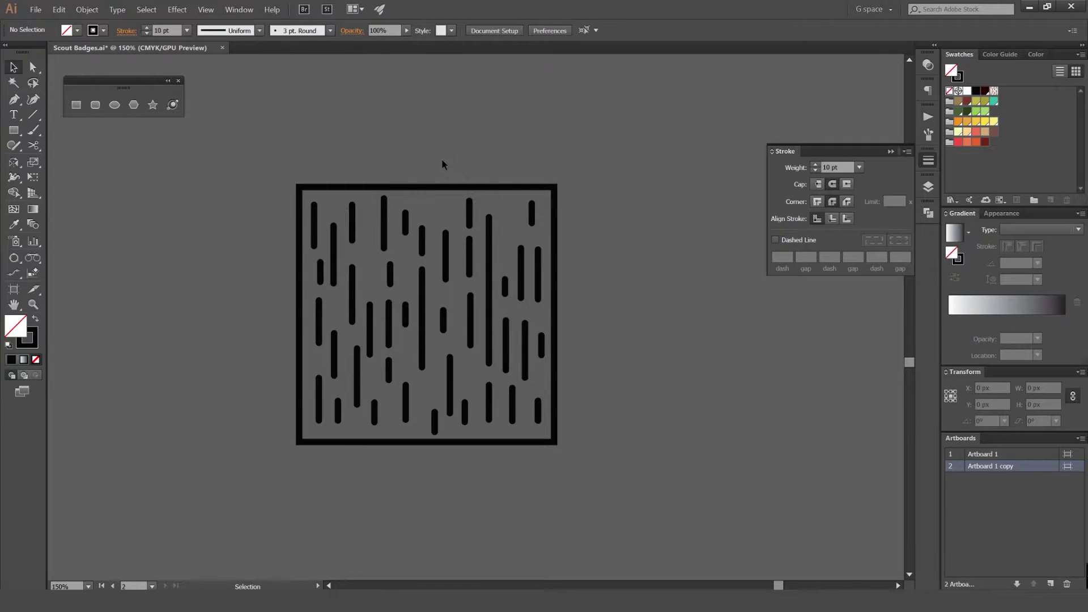
# Remove the stroke from the 400 px square so it becomes an invisible tile boundary
pyautogui.click(422, 190)
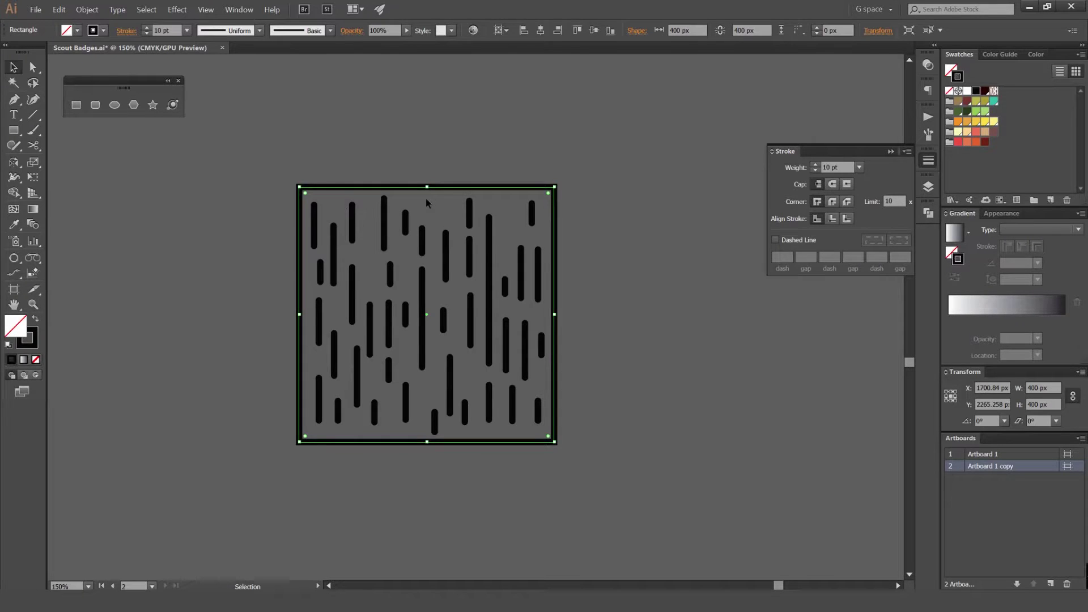
pyautogui.press('x')
pyautogui.press('/')
pyautogui.click(554, 153)
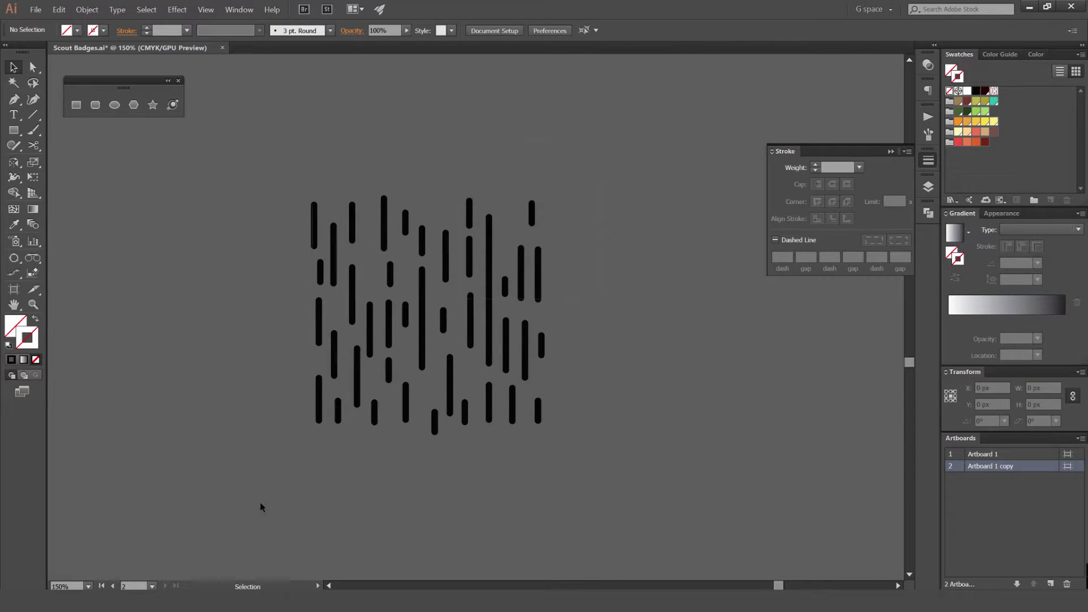
# Select all grain lines with the invisible square and save them as a new pattern swatch
pyautogui.moveTo(262, 506); pyautogui.dragTo(355, 447)
pyautogui.moveTo(491, 233); pyautogui.dragTo(1031, 156)
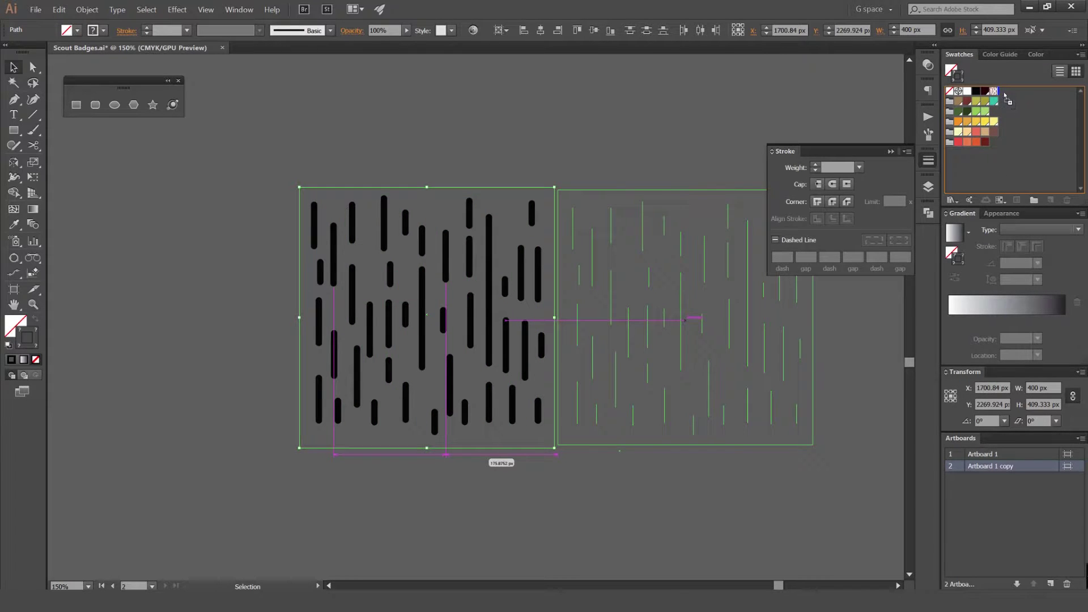
pyautogui.moveTo(1001, 99); pyautogui.dragTo(1013, 96)
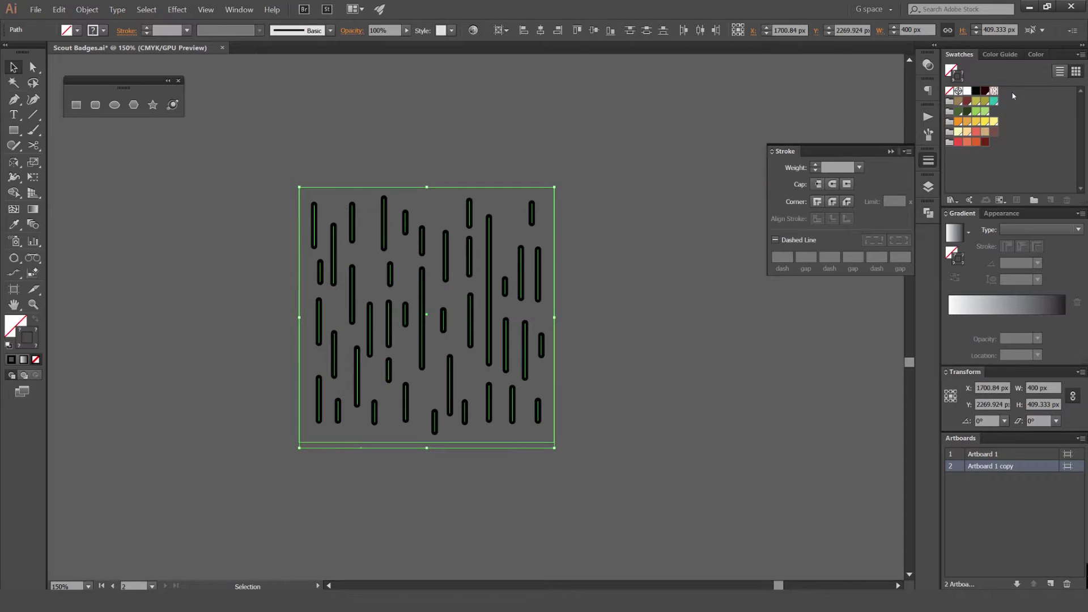
pyautogui.moveTo(526, 212); pyautogui.dragTo(1013, 104)
pyautogui.moveTo(716, 125); pyautogui.dragTo(579, 181)
# Draw a test rectangle about 741 by 545 px beside the tile and apply the new pattern swatch
pyautogui.scroll(-2, 582, 186)
pyautogui.click(643, 156)
pyautogui.moveTo(643, 156)
pyautogui.mouseDown()
pyautogui.moveTo(427, 235)
pyautogui.moveTo(394, 236)
pyautogui.moveTo(593, 363)
pyautogui.mouseUp()
pyautogui.press('m')
pyautogui.click(1001, 91)
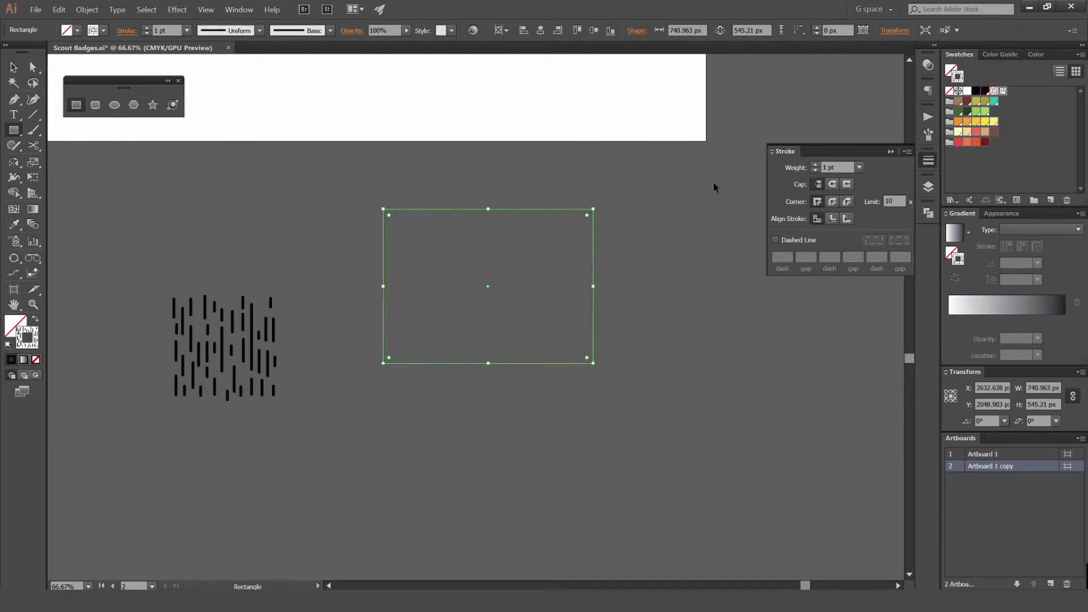
pyautogui.press('v')
pyautogui.click(613, 198)
pyautogui.hotkey('ctrl', '+')
pyautogui.scroll(-3, 591, 273)
# Undo the trial adjustments to the patterned test rectangle and delete it
pyautogui.moveTo(620, 244); pyautogui.dragTo(672, 201)
pyautogui.hotkey('ctrl', 'z')
pyautogui.moveTo(619, 243); pyautogui.dragTo(704, 197)
pyautogui.hotkey('ctrl', 'z')
pyautogui.click(704, 301)
pyautogui.click(542, 309)
pyautogui.press('Delete')
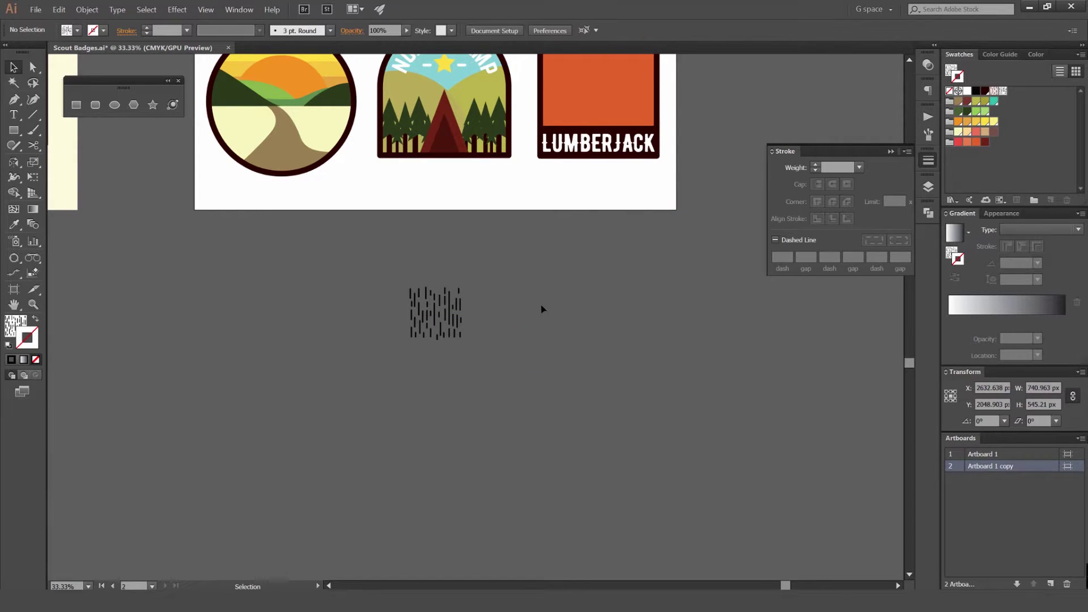
# Select only the grain lines without the invisible square and make a new pattern from them
pyautogui.scroll(4, 483, 323)
pyautogui.click(383, 255)
pyautogui.moveTo(384, 255); pyautogui.dragTo(508, 260)
pyautogui.click(460, 129)
pyautogui.scroll(-2, 460, 129)
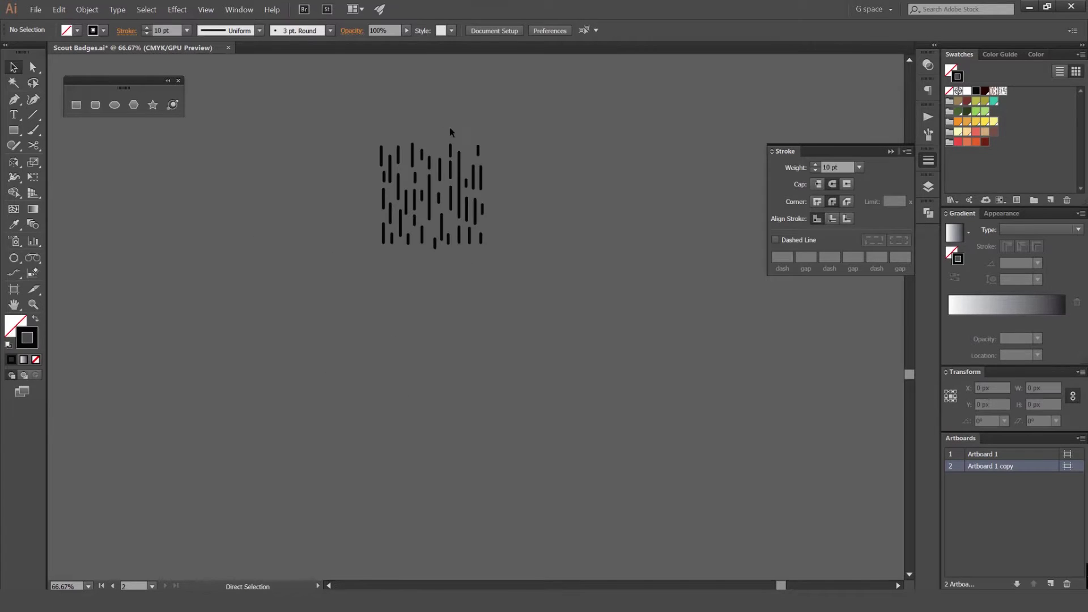
pyautogui.hotkey('ctrl', 'z')
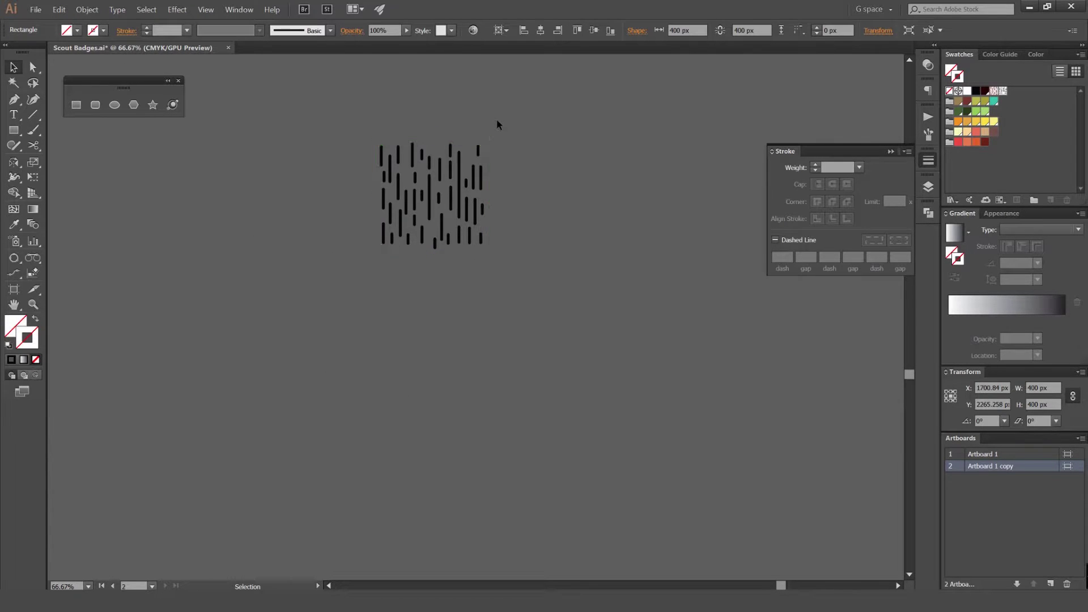
pyautogui.click(460, 192)
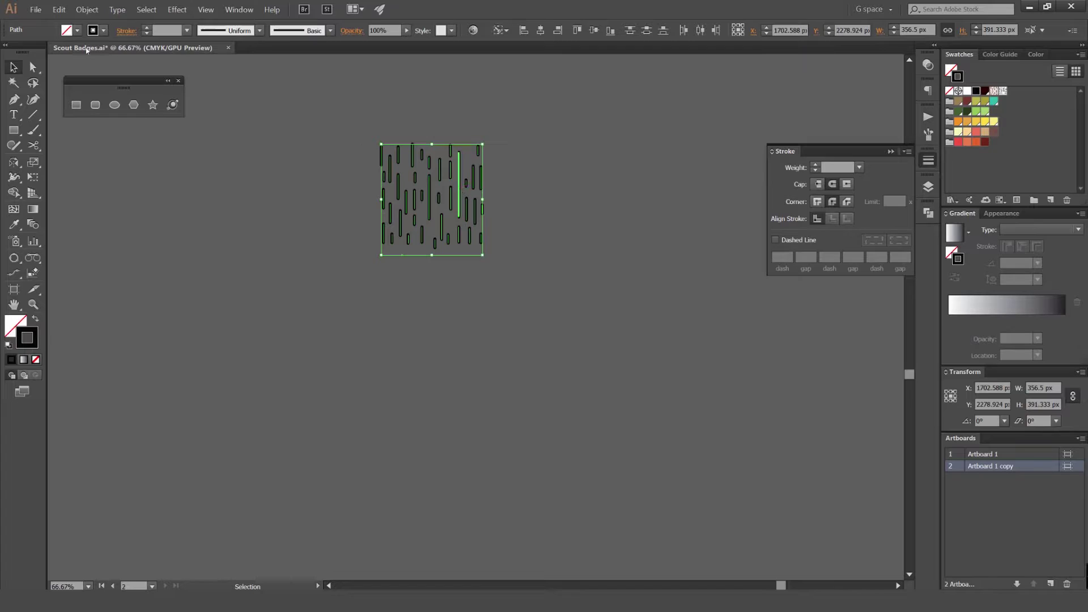
pyautogui.click(87, 10)
pyautogui.moveTo(117, 198)
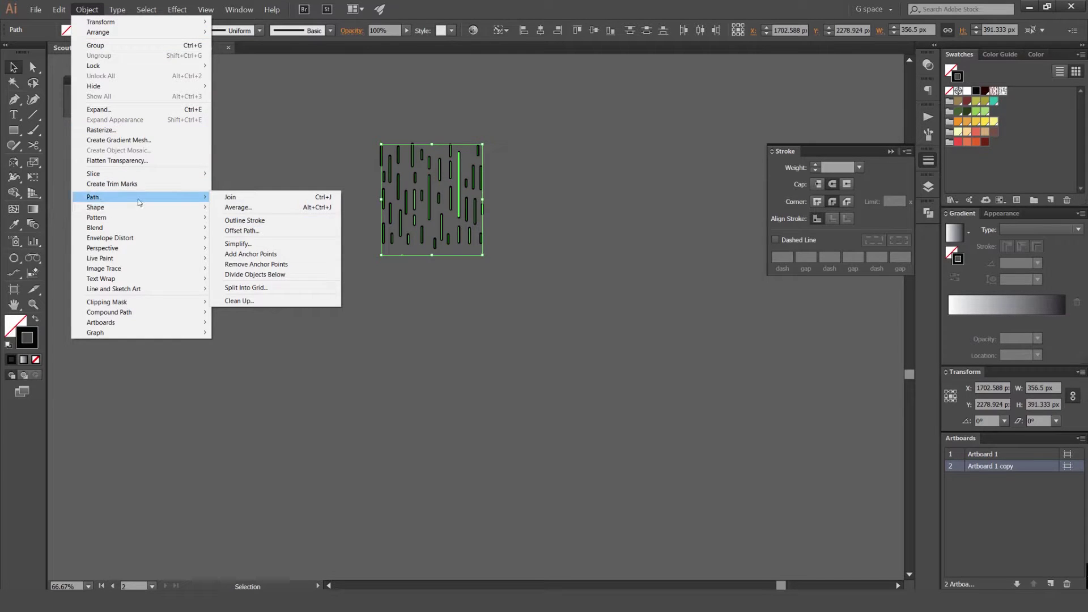
pyautogui.moveTo(141, 218)
pyautogui.click(232, 217)
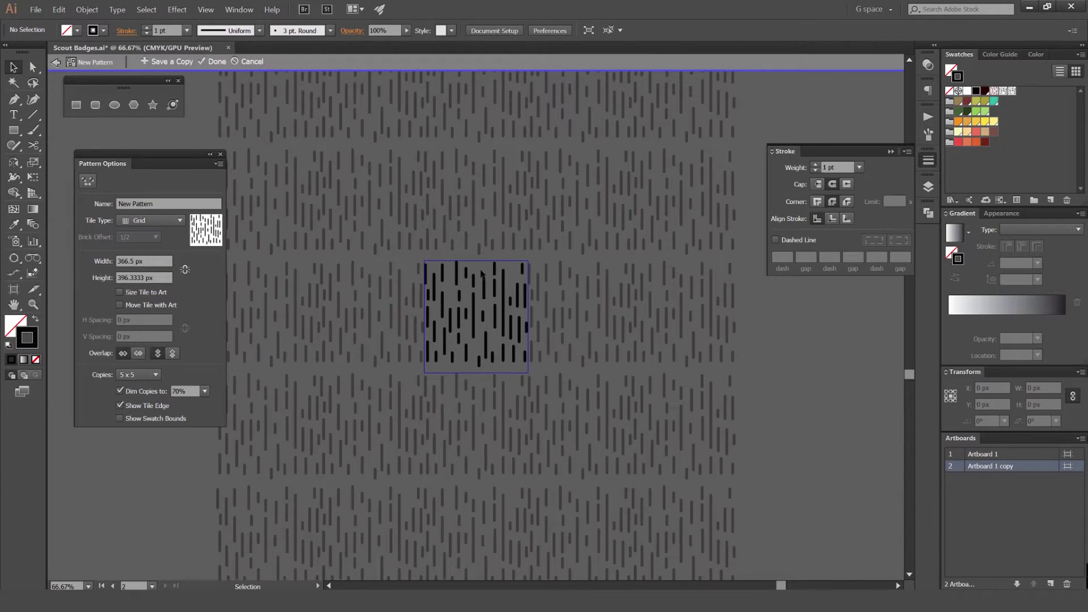
# Try a pattern tile width of 370 px and height of 380 px, and cancel the new pattern
pyautogui.scroll(2, 441, 269)
pyautogui.moveTo(283, 271); pyautogui.dragTo(236, 215)
pyautogui.scroll(-3, 226, 221)
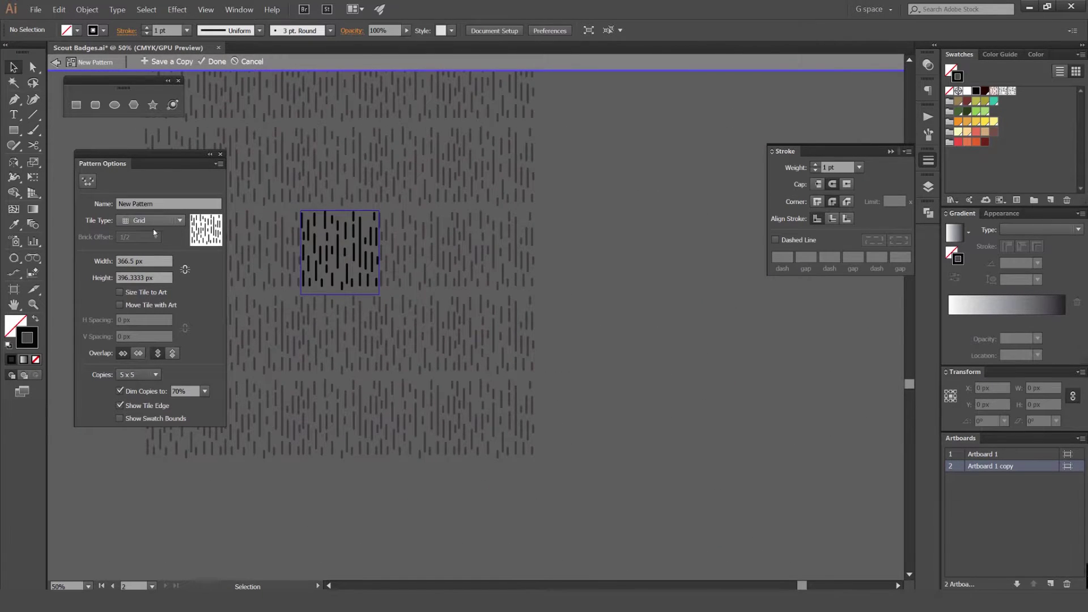
pyautogui.scroll(-4, 149, 222)
pyautogui.scroll(4, 162, 223)
pyautogui.scroll(1, 245, 254)
pyautogui.scroll(-3, 153, 258)
pyautogui.scroll(3, 153, 259)
pyautogui.scroll(-10, 136, 276)
pyautogui.scroll(7, 136, 275)
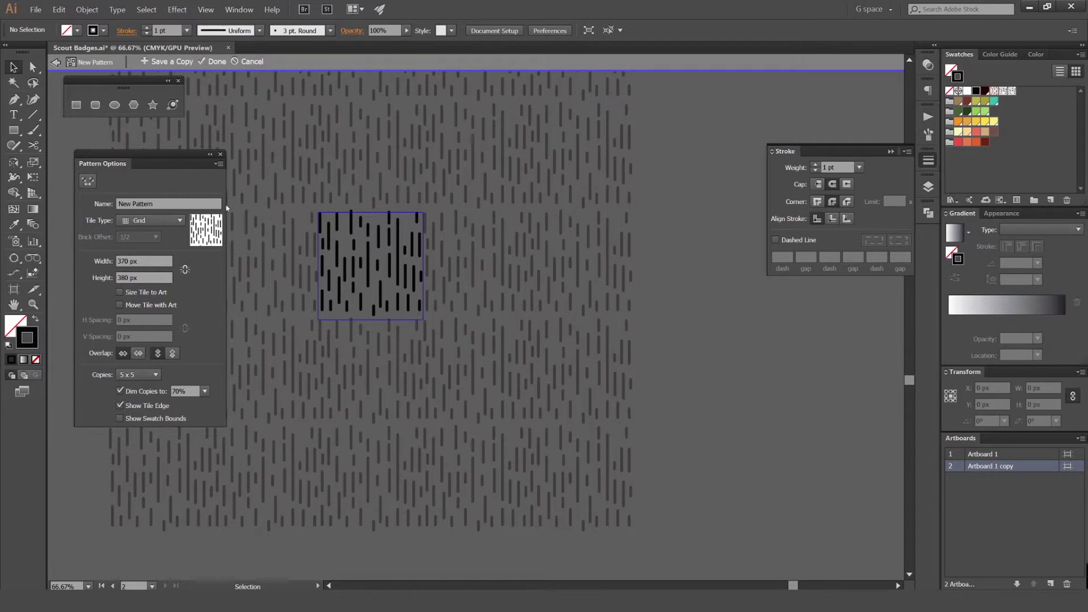
pyautogui.click(251, 62)
# Fill a strokeless square behind the Lumberjack badge's dark border with the wood-grain pattern swatch, over the orange background
pyautogui.moveTo(475, 279); pyautogui.dragTo(510, 379)
pyautogui.scroll(-2, 510, 380)
pyautogui.moveTo(531, 252); pyautogui.dragTo(495, 358)
pyautogui.scroll(2, 657, 206)
pyautogui.moveTo(506, 199); pyautogui.dragTo(596, 258)
pyautogui.hotkey('ctrl', 'z')
pyautogui.press('/')
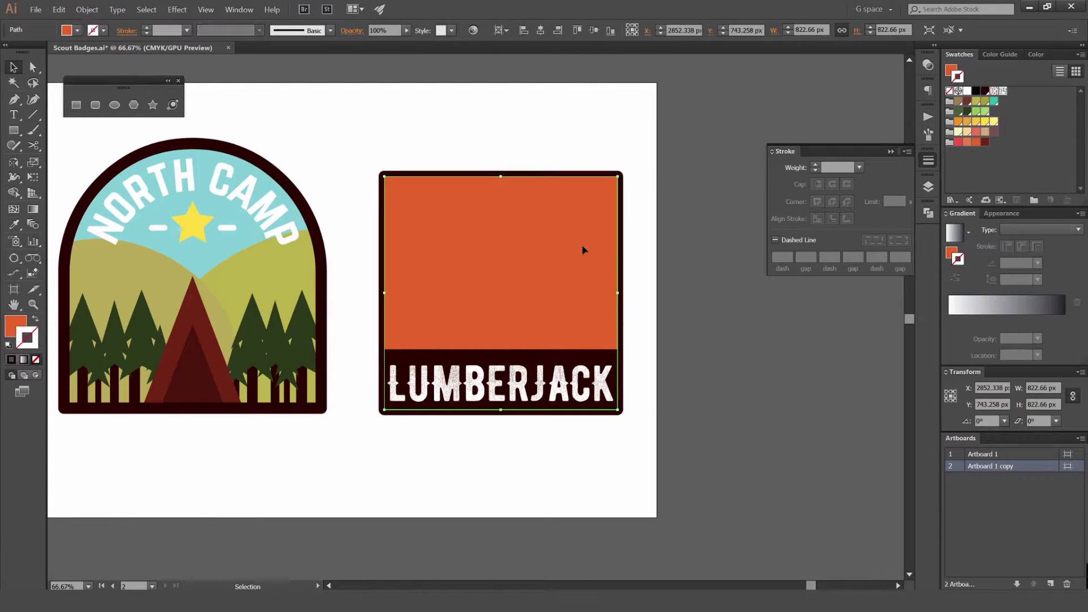
pyautogui.hotkey('ctrl', 'shift', '[')
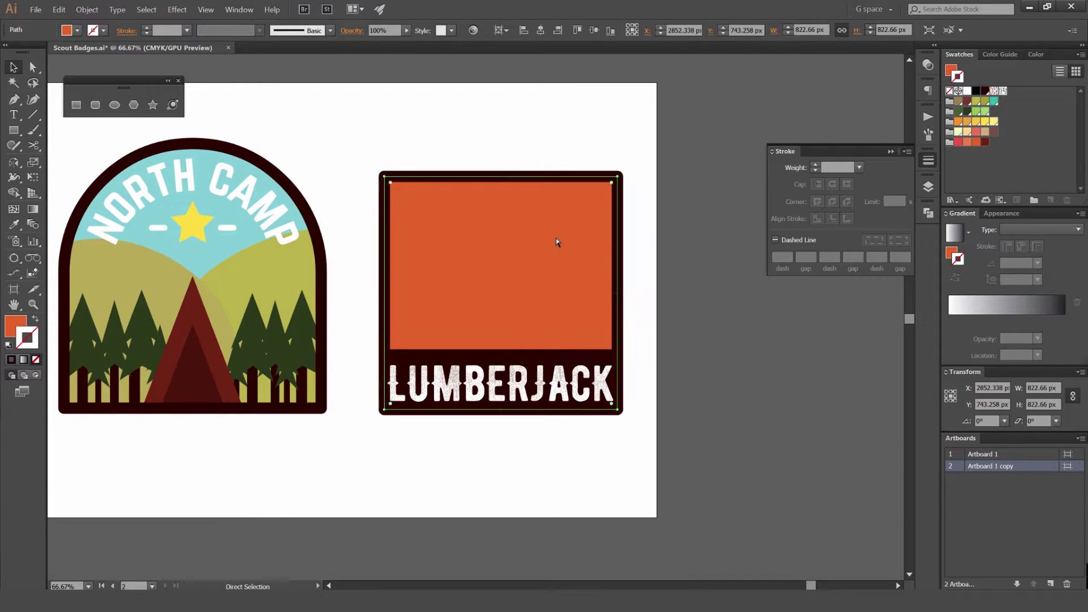
pyautogui.moveTo(622, 231); pyautogui.dragTo(1006, 93)
pyautogui.click(1004, 92)
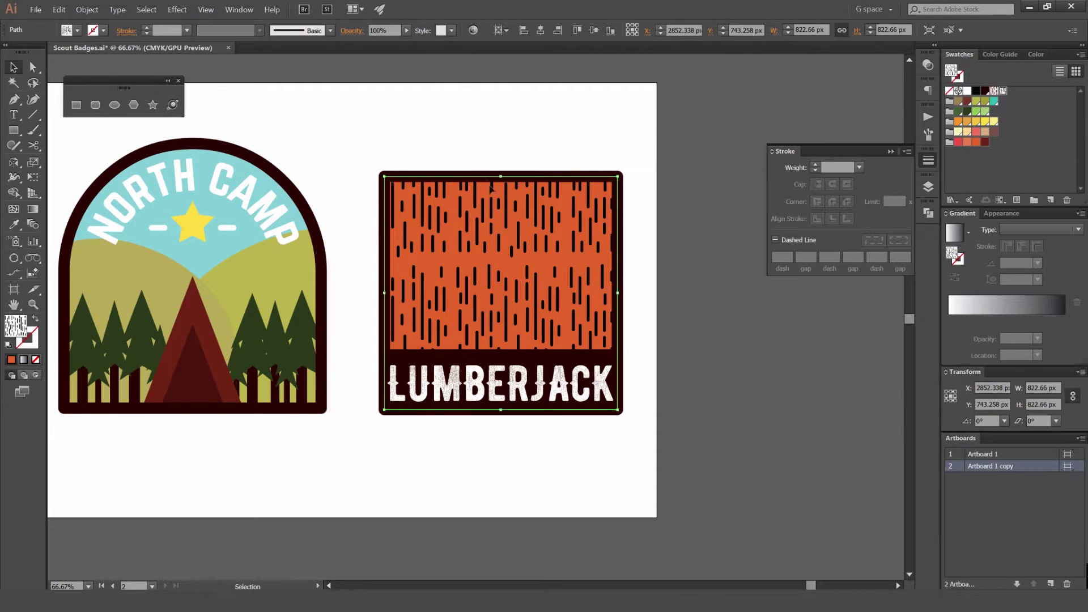
# Open the Scale settings for the patterned square and turn off Transform Objects, keeping Transform Patterns on
pyautogui.click(98, 12)
pyautogui.moveTo(113, 22)
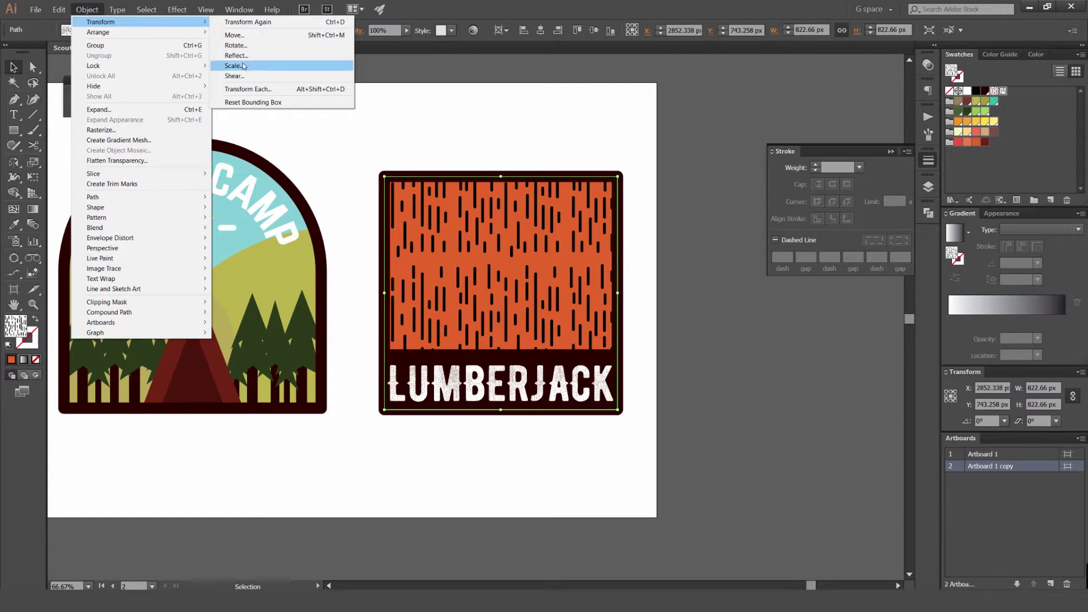
pyautogui.click(294, 66)
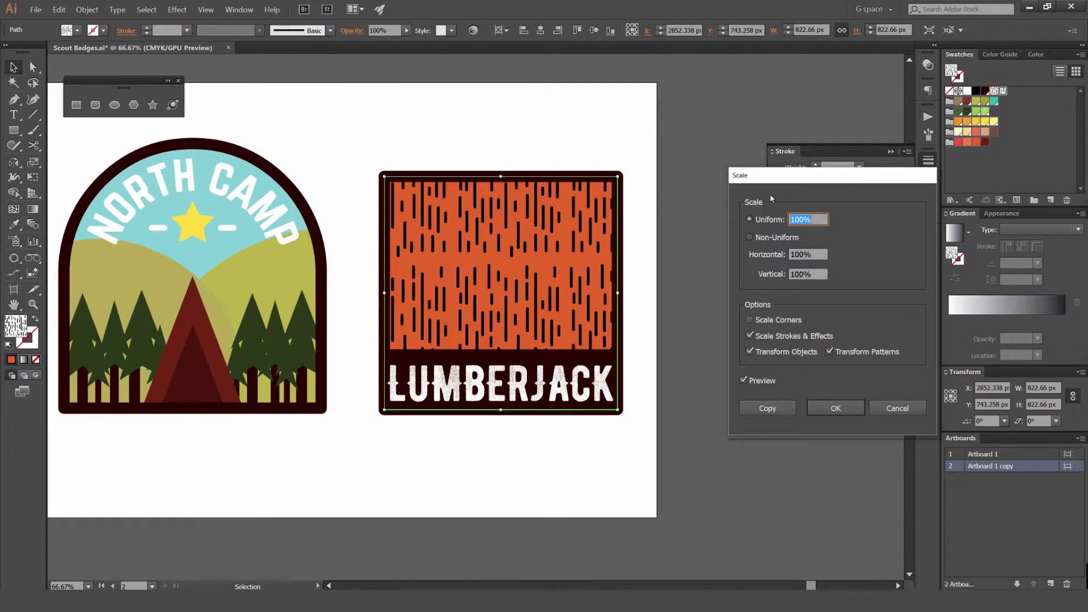
pyautogui.click(750, 352)
# Scale the square's wood-grain pattern uniformly to 150%
pyautogui.scroll(20, 805, 221)
pyautogui.doubleClick(807, 219)
pyautogui.write('40')
pyautogui.scroll(20, 811, 219)
pyautogui.hotkey('shift', 'Down')
pyautogui.hotkey('shift', 'Down')
pyautogui.hotkey('shift', 'Down')
pyautogui.hotkey('shift', 'Down')
pyautogui.hotkey('shift', 'Down')
pyautogui.hotkey('shift', 'Down')
pyautogui.hotkey('shift', 'Down')
pyautogui.hotkey('shift', 'Down')
pyautogui.hotkey('shift', 'Down')
pyautogui.hotkey('shift', 'Down')
pyautogui.hotkey('shift', 'Down')
pyautogui.hotkey('shift', 'Down')
pyautogui.hotkey('shift', 'Down')
pyautogui.hotkey('shift', 'Down')
pyautogui.hotkey('shift', 'Down')
pyautogui.hotkey('shift', 'Down')
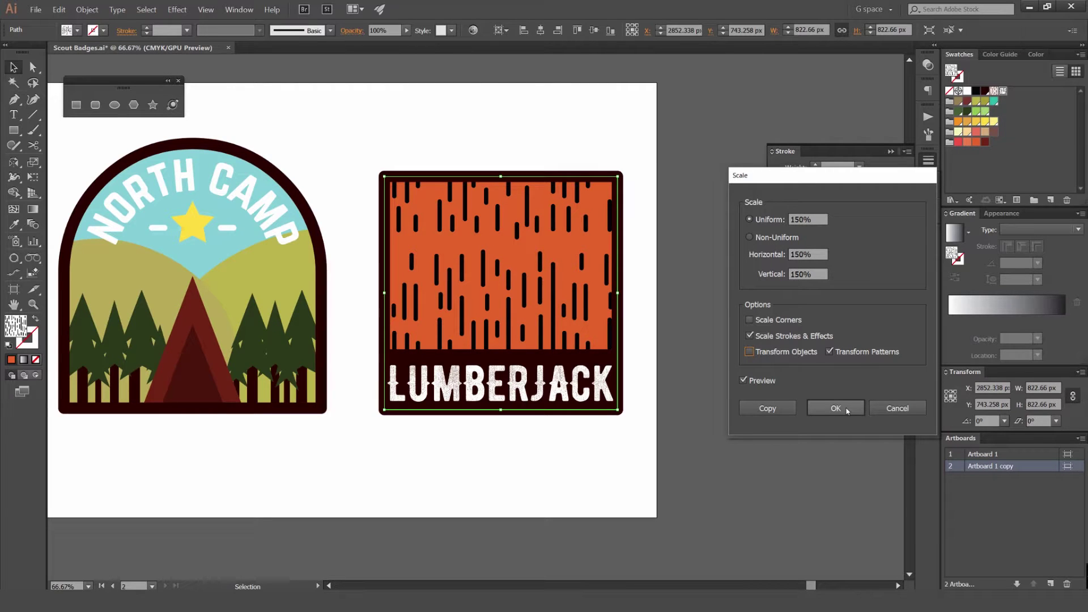
pyautogui.click(848, 410)
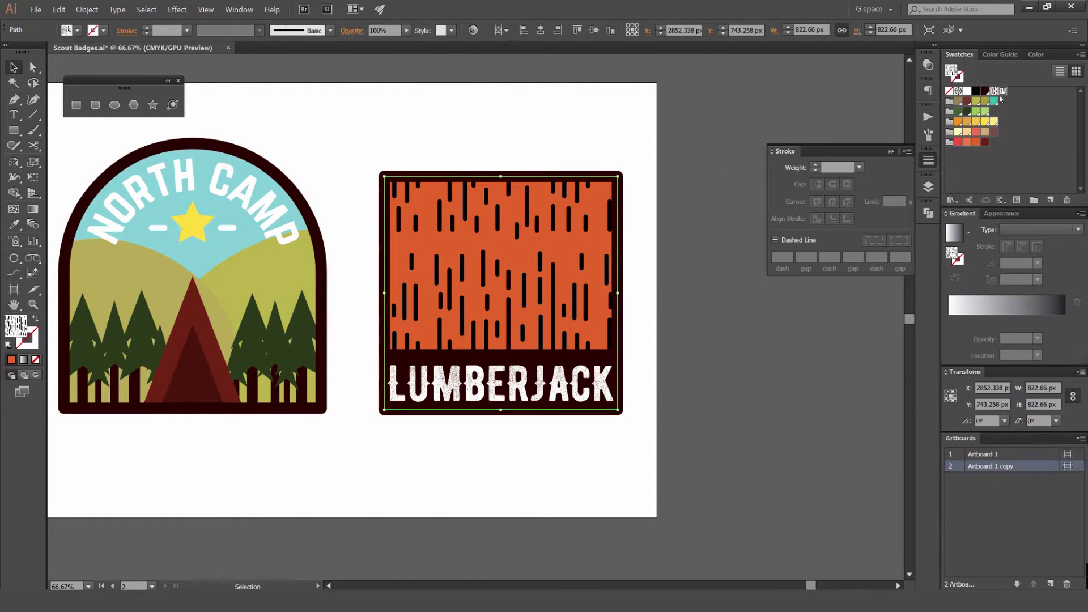
# Open the wood-grain pattern swatch for editing
pyautogui.doubleClick(1002, 92)
pyautogui.click(651, 327)
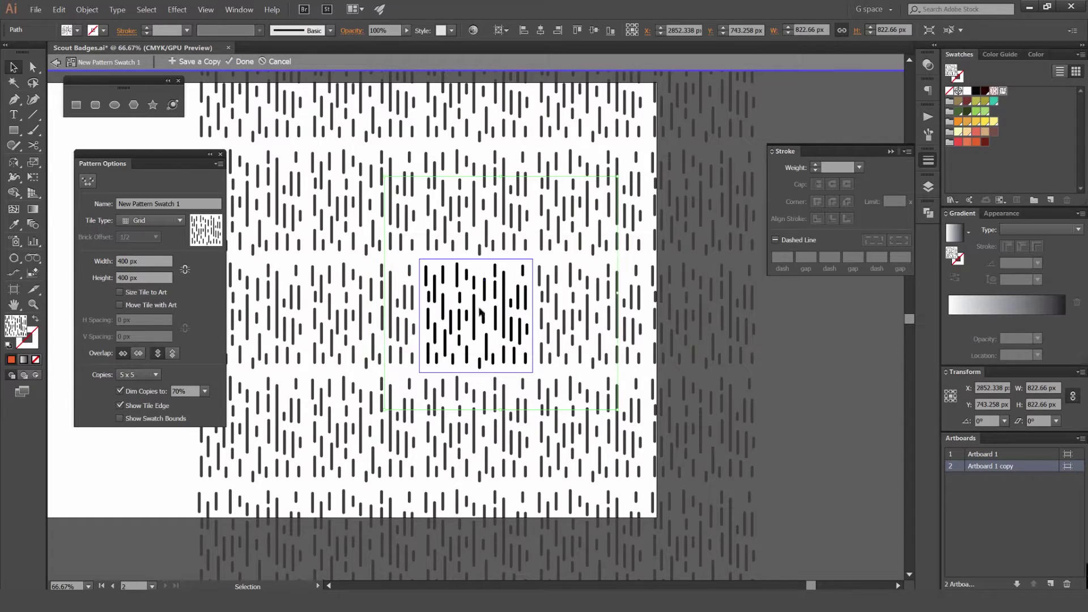
pyautogui.scroll(3, 470, 290)
# Undo the trial line edits and move the short line near the pattern tile's upper centre upward
pyautogui.press('a')
pyautogui.moveTo(493, 222)
pyautogui.mouseDown()
pyautogui.moveTo(425, 266)
pyautogui.moveTo(485, 241)
pyautogui.mouseUp()
pyautogui.hotkey('shift', 'Up')
pyautogui.hotkey('ctrl', 'z')
pyautogui.click(498, 241)
pyautogui.press('v')
pyautogui.hotkey('ctrl', 'z')
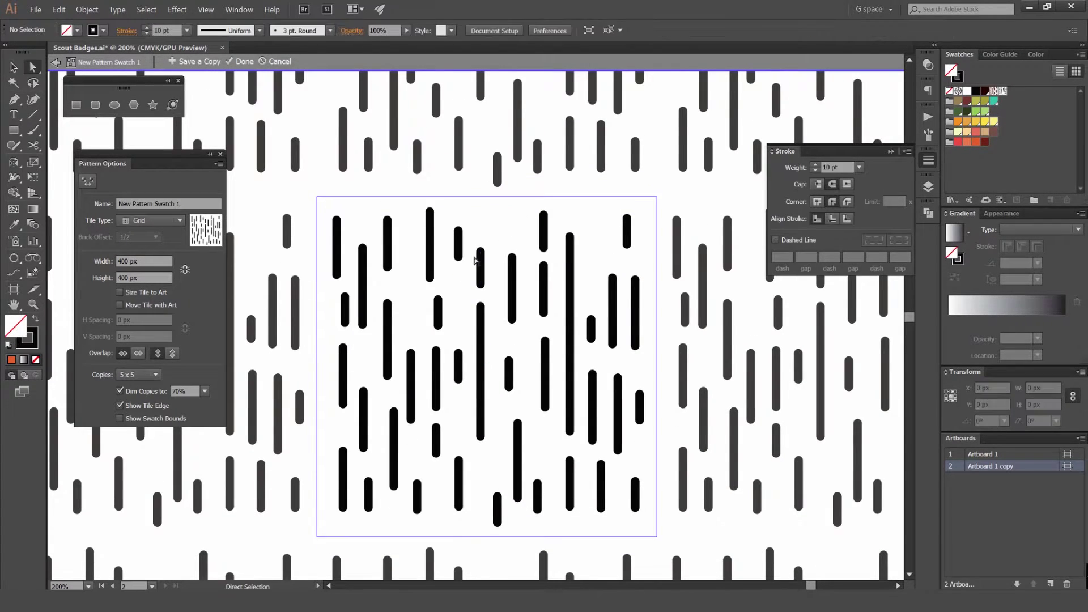
pyautogui.keyDown('ctrl'); pyautogui.click(479, 264); pyautogui.keyUp('ctrl')
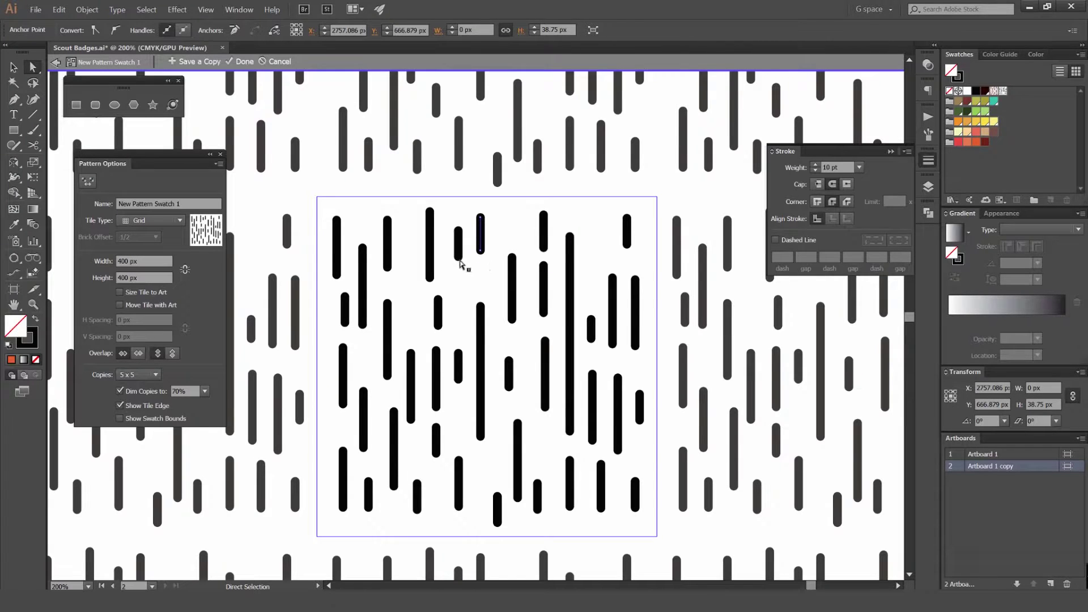
# Even out the gaps in the pattern tile's central columns by lengthening one vertical line, shifting others and adding a short one near the lower edge
pyautogui.moveTo(459, 257); pyautogui.dragTo(459, 288)
pyautogui.moveTo(512, 263); pyautogui.dragTo(512, 238)
pyautogui.moveTo(509, 368); pyautogui.dragTo(509, 337)
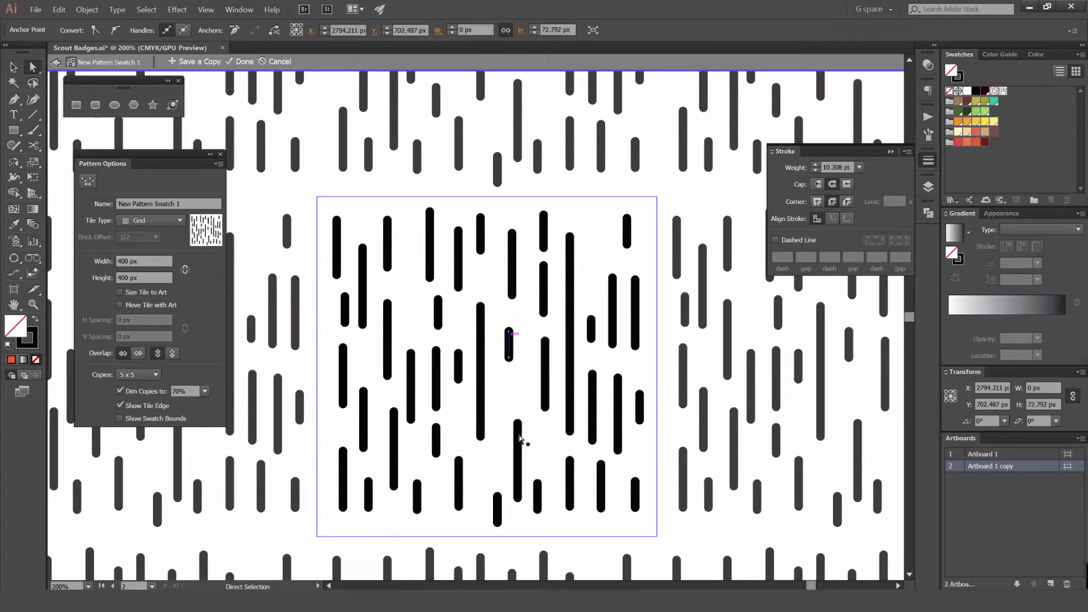
pyautogui.moveTo(520, 438); pyautogui.dragTo(520, 402)
pyautogui.moveTo(544, 486); pyautogui.dragTo(482, 470)
pyautogui.moveTo(498, 500)
pyautogui.mouseDown()
pyautogui.moveTo(512, 500)
pyautogui.moveTo(494, 486)
pyautogui.mouseUp()
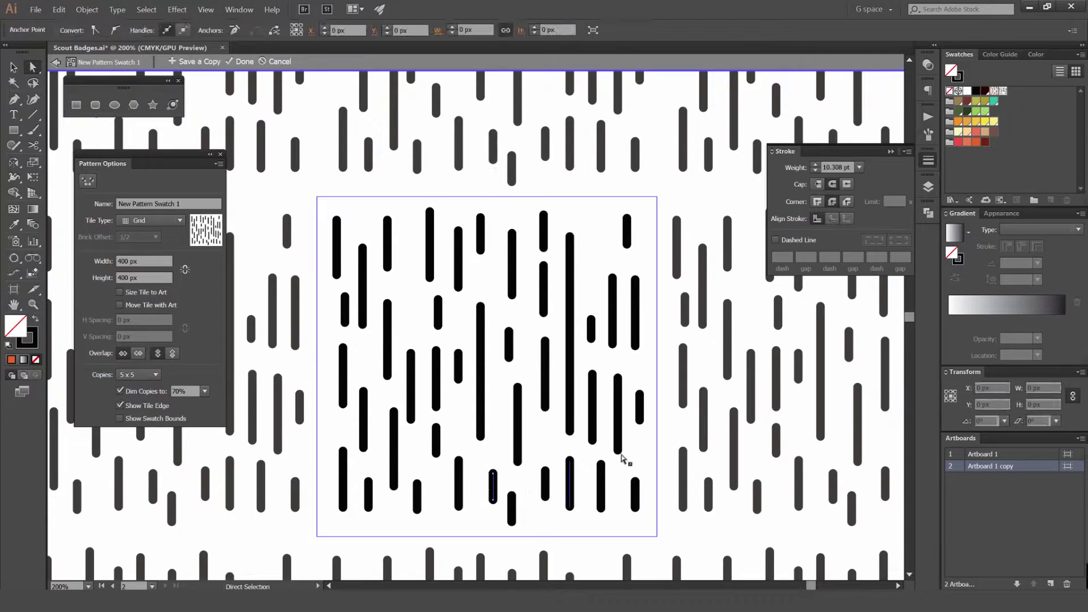
# Reduce the pattern tile to a width of 376 px and a height of 363 px
pyautogui.scroll(-2, 602, 498)
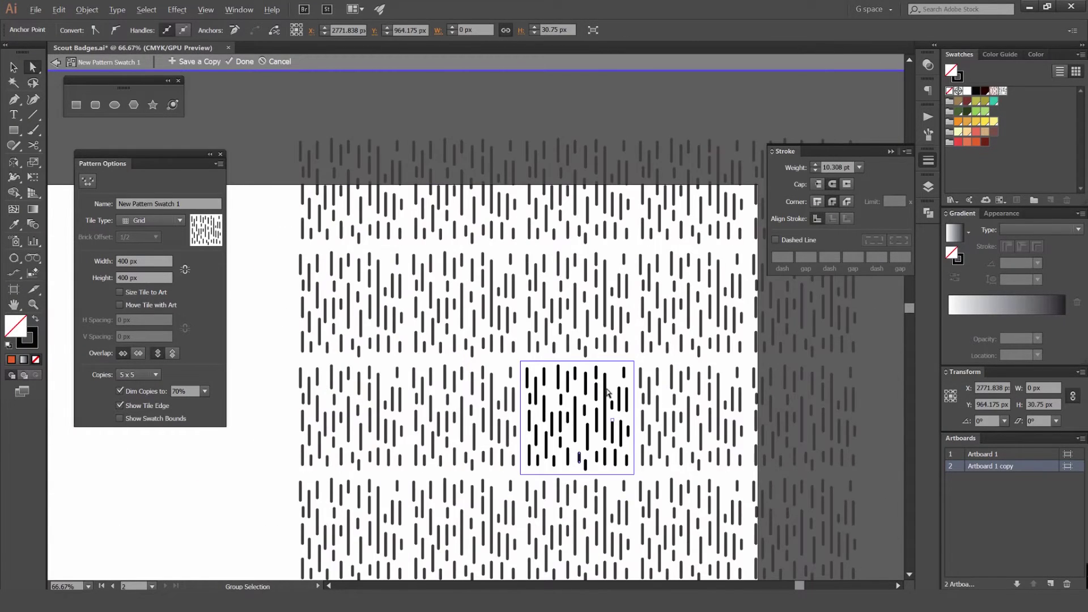
pyautogui.scroll(-19, 143, 266)
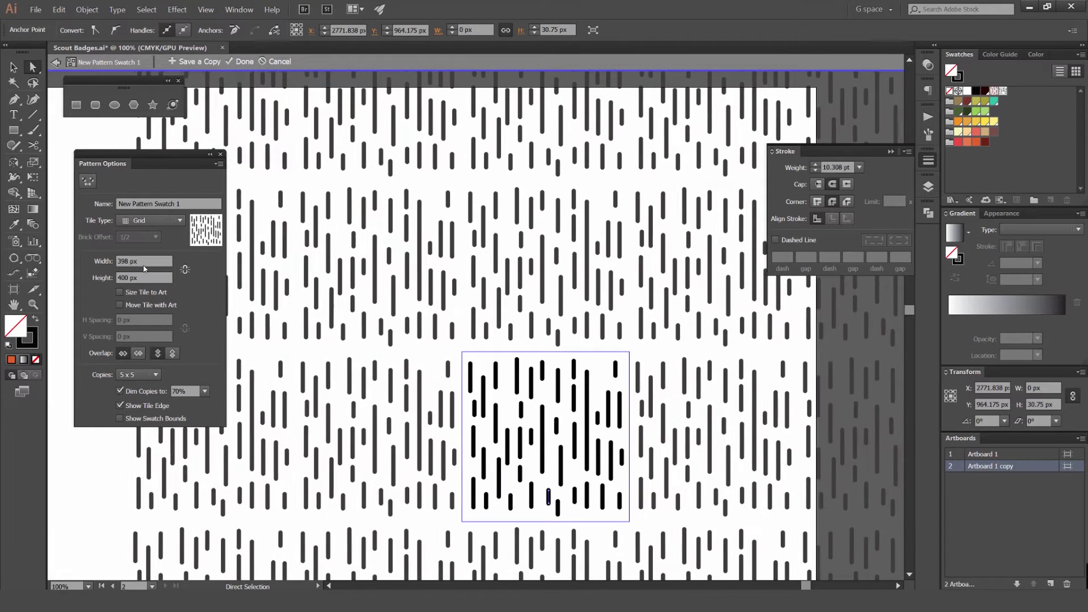
pyautogui.scroll(-5, 144, 263)
pyautogui.scroll(-16, 142, 274)
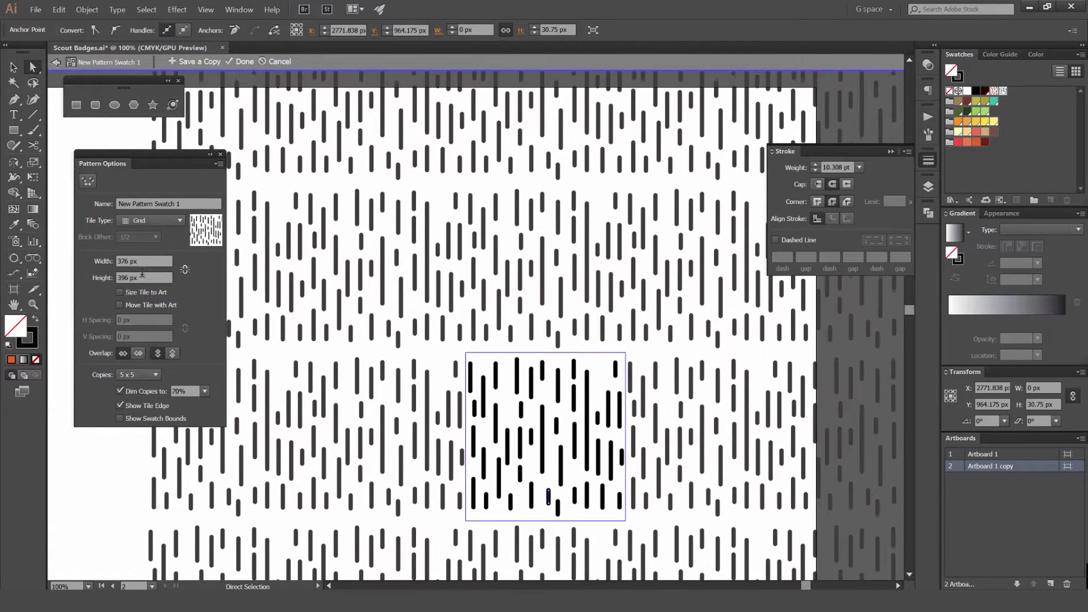
pyautogui.scroll(-19, 143, 274)
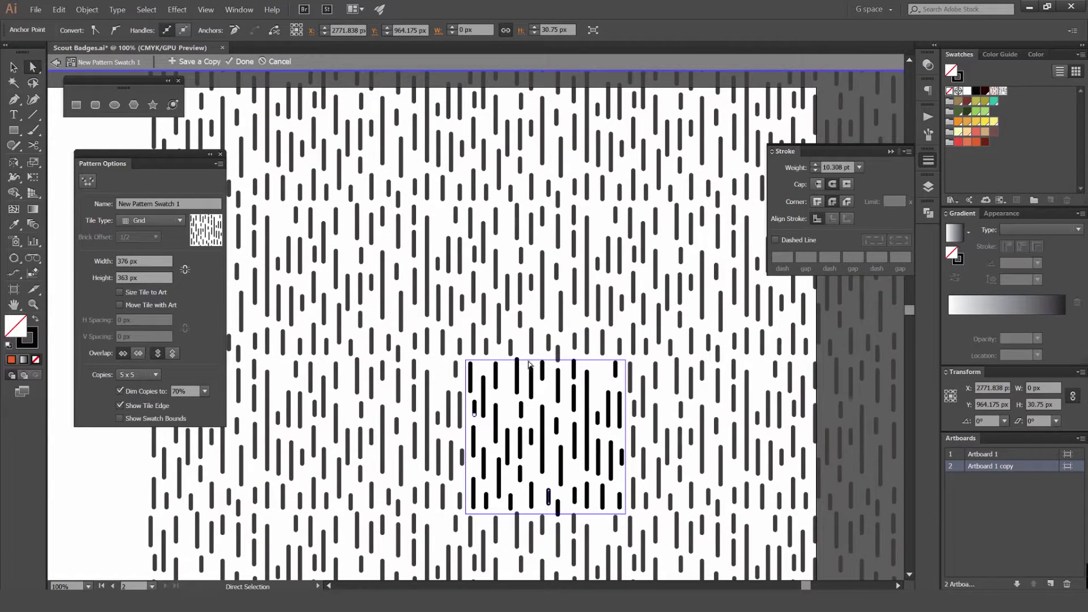
# Adjust the long line crossing the pattern tile's upper edge and finish editing the pattern
pyautogui.scroll(2, 528, 363)
pyautogui.click(509, 367)
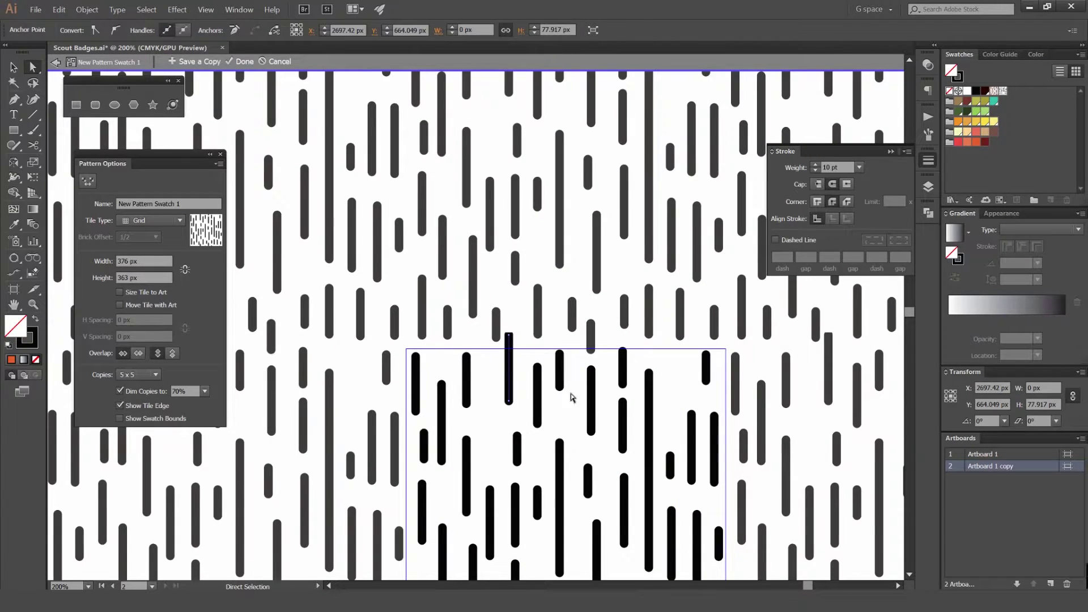
pyautogui.hotkey('ctrl', '-')
pyautogui.hotkey('ctrl', '-')
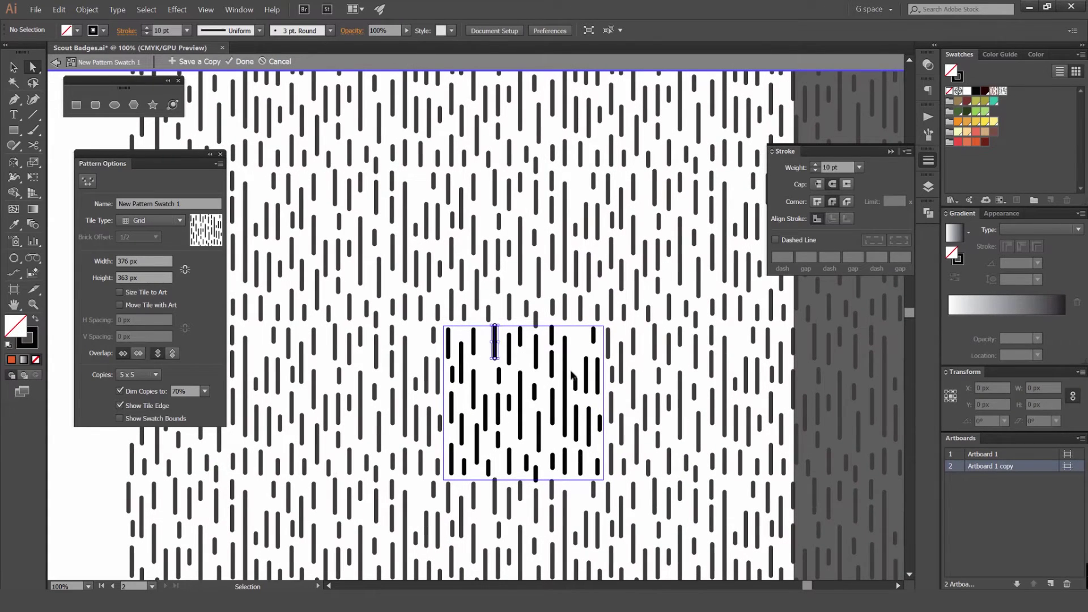
pyautogui.click(538, 368)
pyautogui.click(533, 356)
pyautogui.scroll(-1, 633, 379)
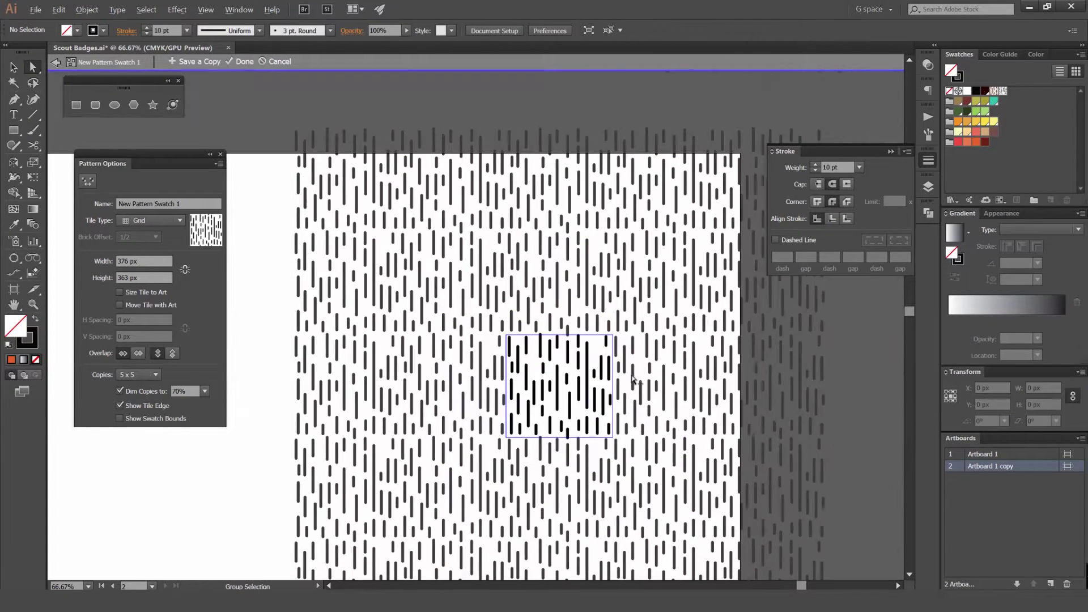
pyautogui.moveTo(625, 363); pyautogui.dragTo(587, 358)
pyautogui.press('Escape')
pyautogui.scroll(-2, 575, 211)
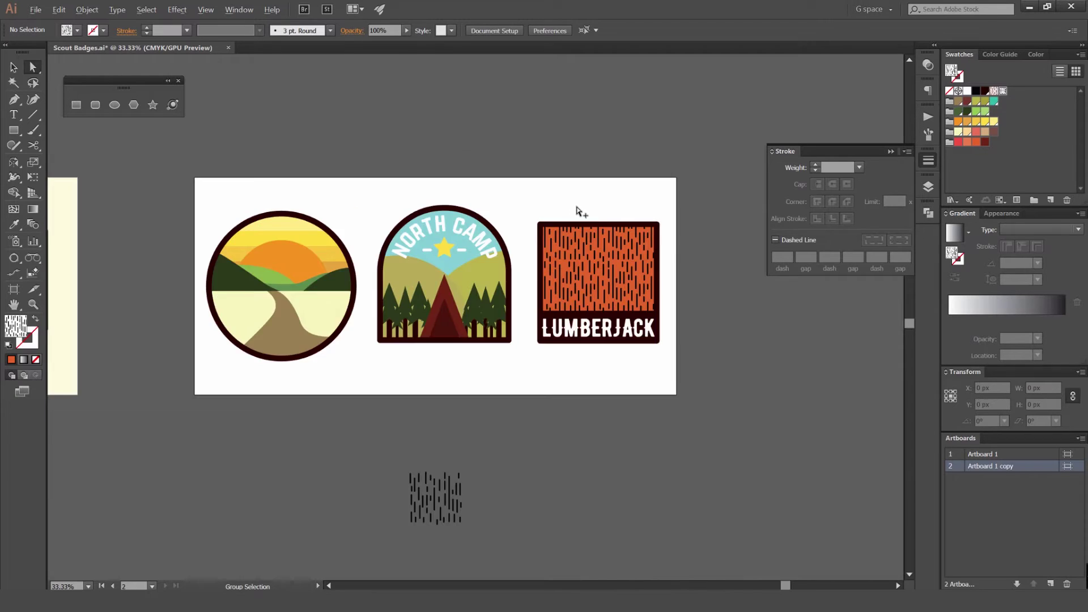
# Select the wood-grain square of the Lumberjack badge and open its blending mode choices
pyautogui.scroll(1, 674, 261)
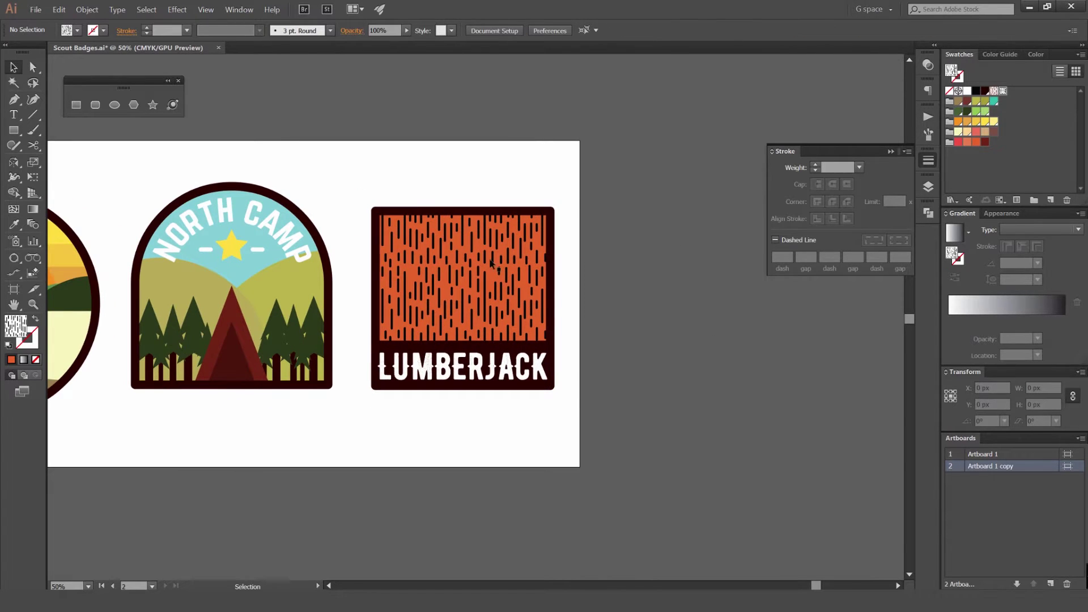
pyautogui.press('v')
pyautogui.click(488, 261)
pyautogui.scroll(1, 488, 260)
pyautogui.click(928, 65)
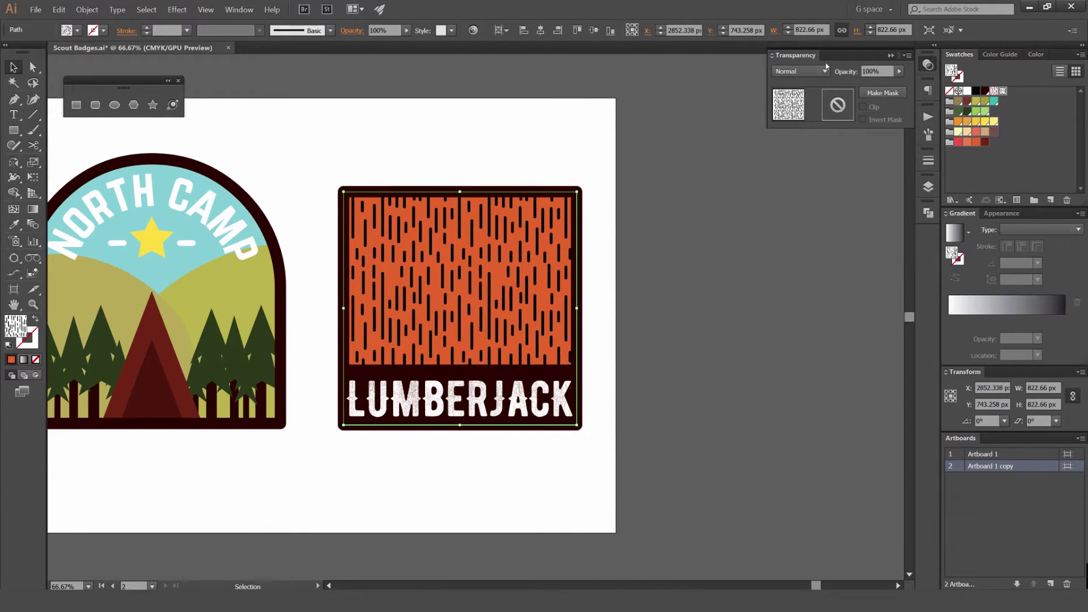
pyautogui.click(808, 70)
pyautogui.click(806, 70)
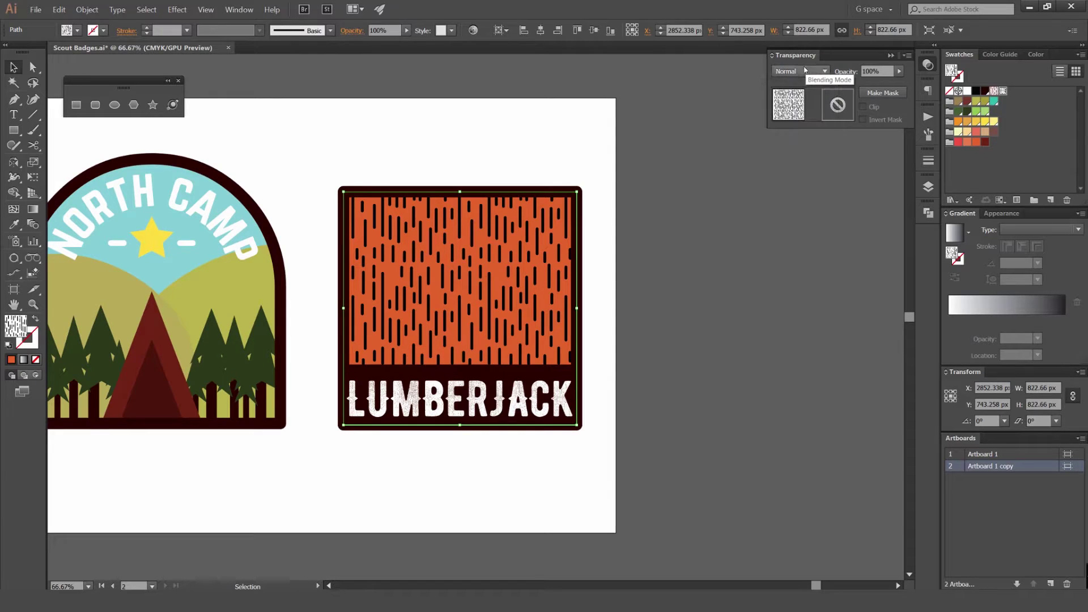
pyautogui.click(794, 70)
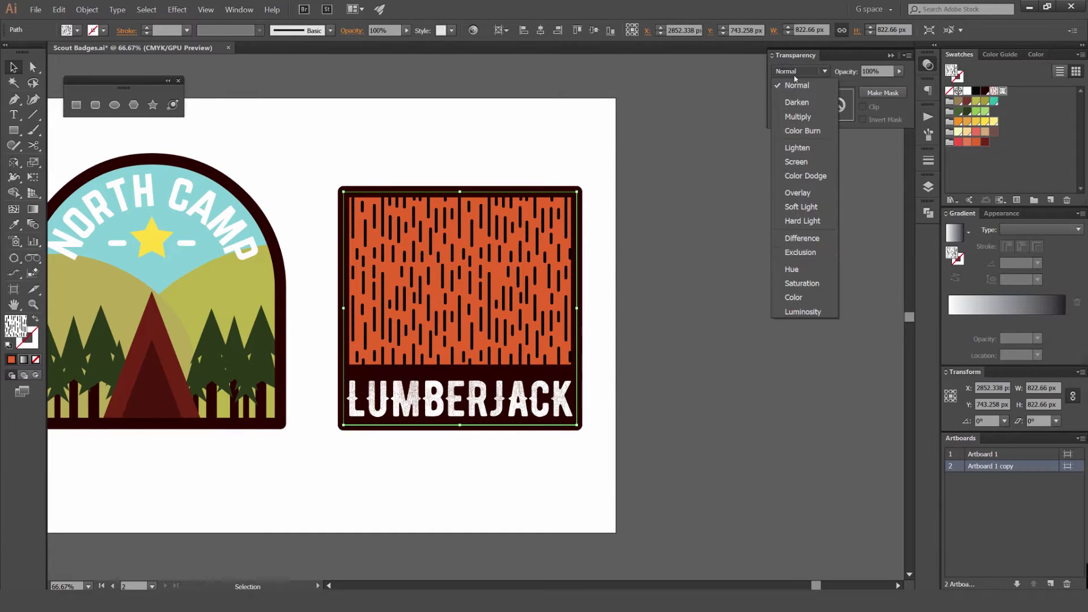
# Try out different blending modes on the wood-grain square, from Multiply through to Exclusion and back
pyautogui.click(796, 114)
pyautogui.press('Down')
pyautogui.press('Down')
pyautogui.press('Down')
pyautogui.press('Down')
pyautogui.press('Down')
pyautogui.press('Down')
pyautogui.press('Down')
pyautogui.press('Down')
pyautogui.press('Down')
pyautogui.press('Down')
pyautogui.press('Down')
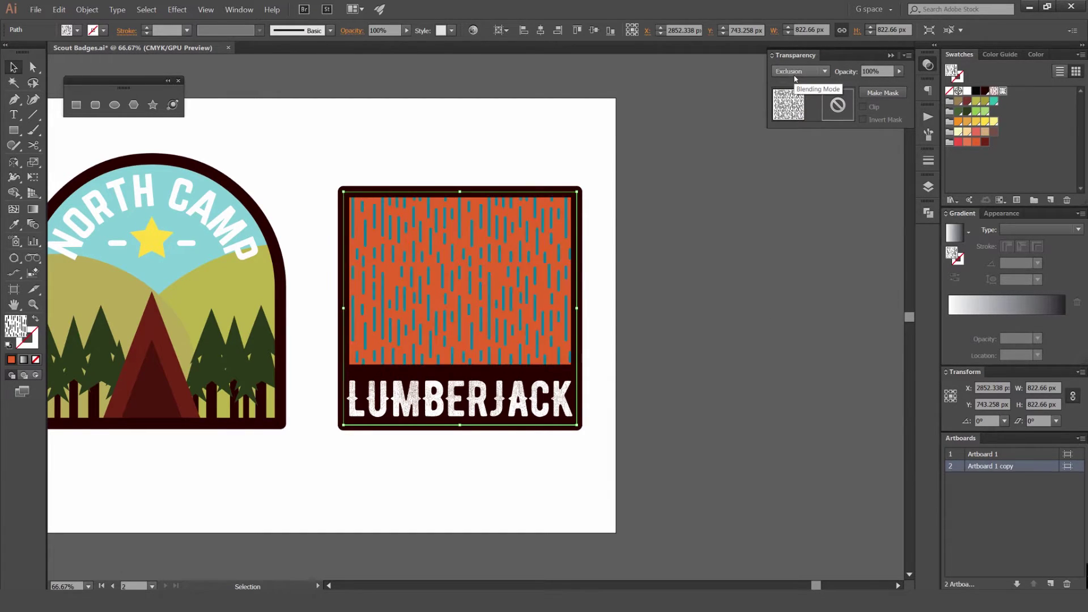
pyautogui.press('Up')
pyautogui.press('Up')
pyautogui.press('Up')
pyautogui.press('Up')
pyautogui.press('Up')
pyautogui.press('Up')
pyautogui.press('Up')
pyautogui.press('Up')
# Set the wood-grain square's blending mode to Multiply and its opacity to 30%, and deselect it
pyautogui.click(796, 71)
pyautogui.click(797, 116)
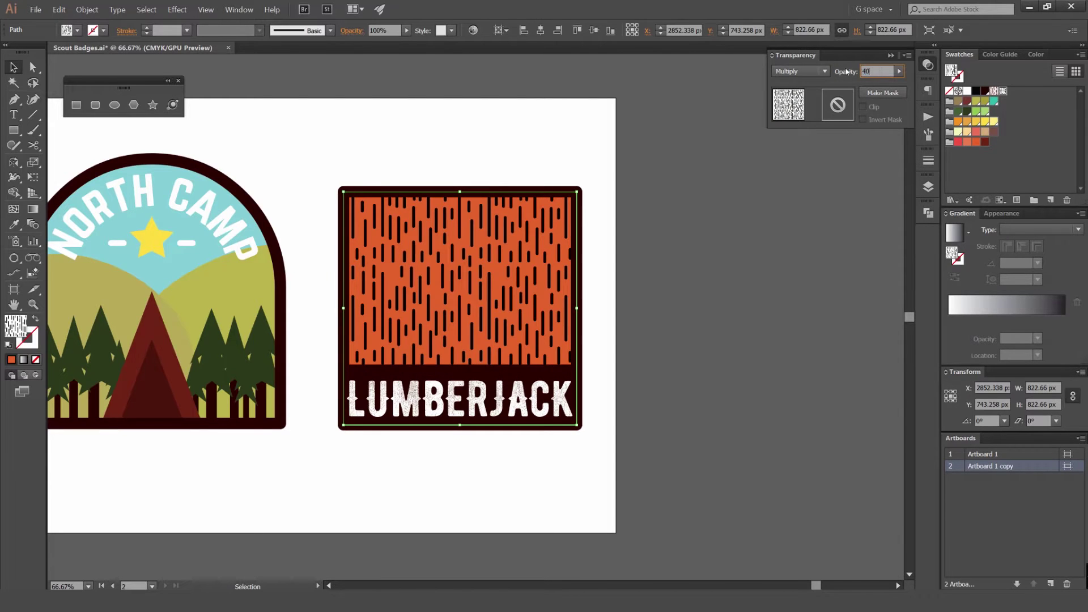
pyautogui.write('40')
pyautogui.press('Return')
pyautogui.press('Return')
pyautogui.click(770, 171)
# Compare the new wood-grain badge with the finished Lumberjack badge on the cream artboard, examining its crossed axes and stitched border
pyautogui.scroll(-4, 845, 217)
pyautogui.scroll(1, 774, 218)
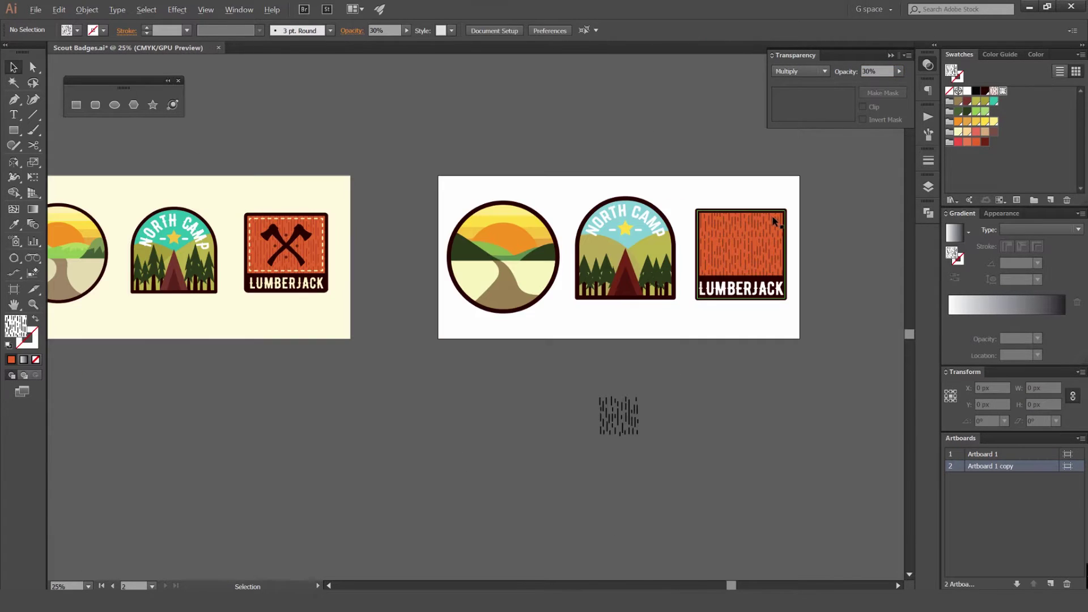
pyautogui.moveTo(477, 243); pyautogui.dragTo(561, 238)
pyautogui.scroll(2, 460, 249)
pyautogui.scroll(-2, 509, 244)
pyautogui.moveTo(760, 235); pyautogui.dragTo(516, 252)
pyautogui.scroll(2, 630, 261)
pyautogui.scroll(-2, 628, 245)
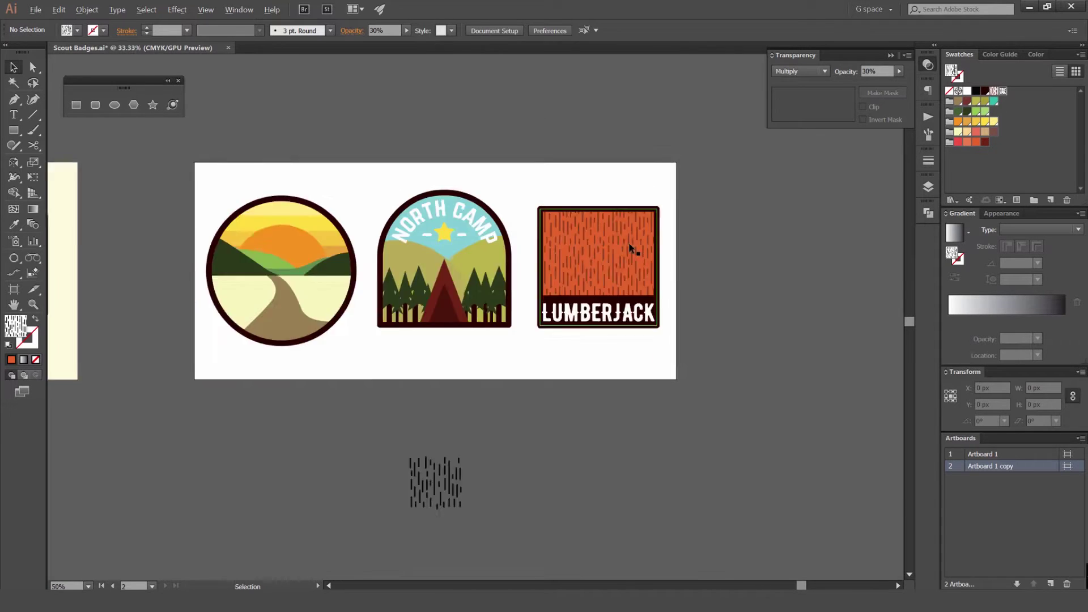
pyautogui.moveTo(587, 234); pyautogui.dragTo(520, 242)
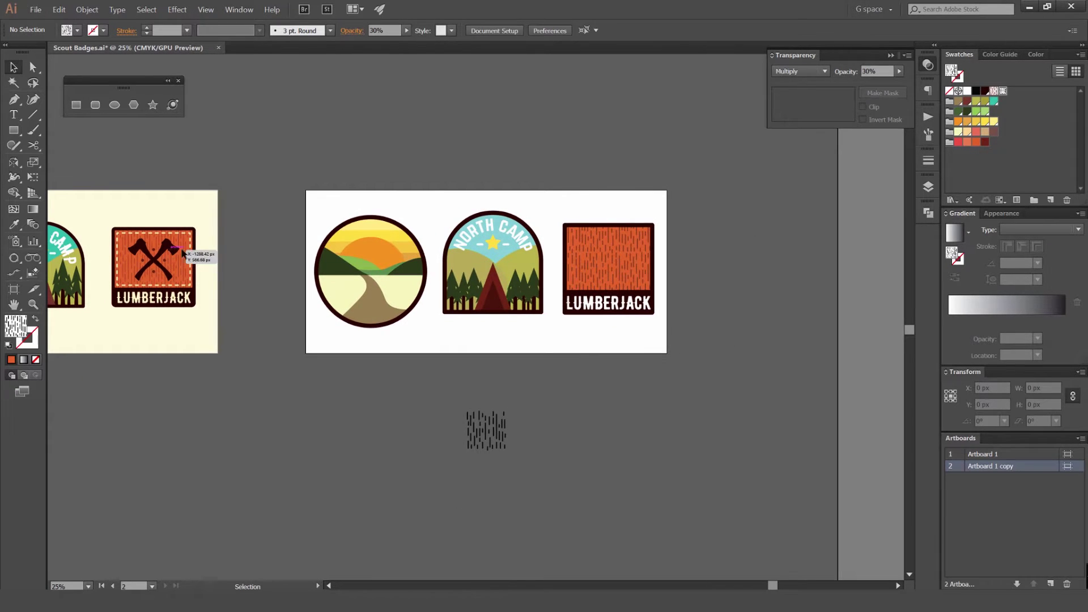
pyautogui.hscroll(-6, 339, 233)
pyautogui.scroll(4, 488, 240)
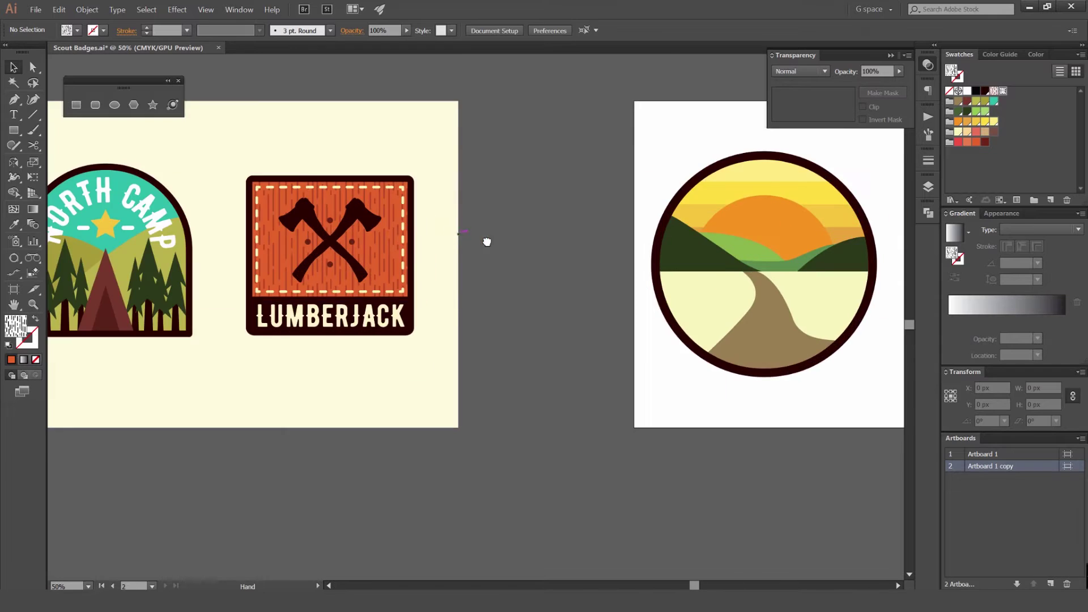
pyautogui.click(553, 234)
pyautogui.scroll(-1, 661, 242)
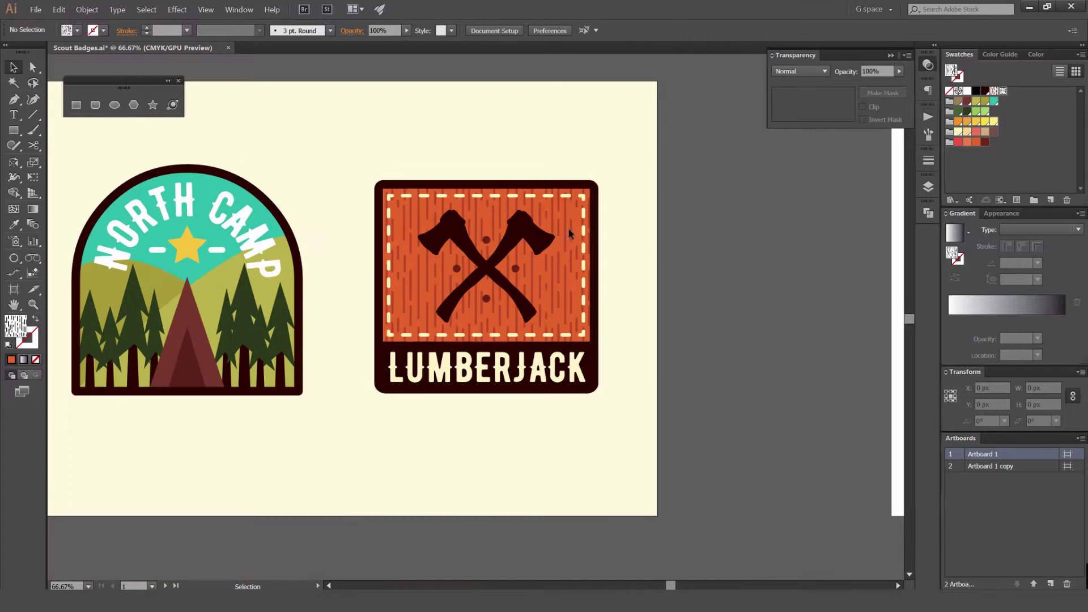
# Copy the crossed axes from the finished Lumberjack badge to the empty area just below the white artboard
pyautogui.click(932, 186)
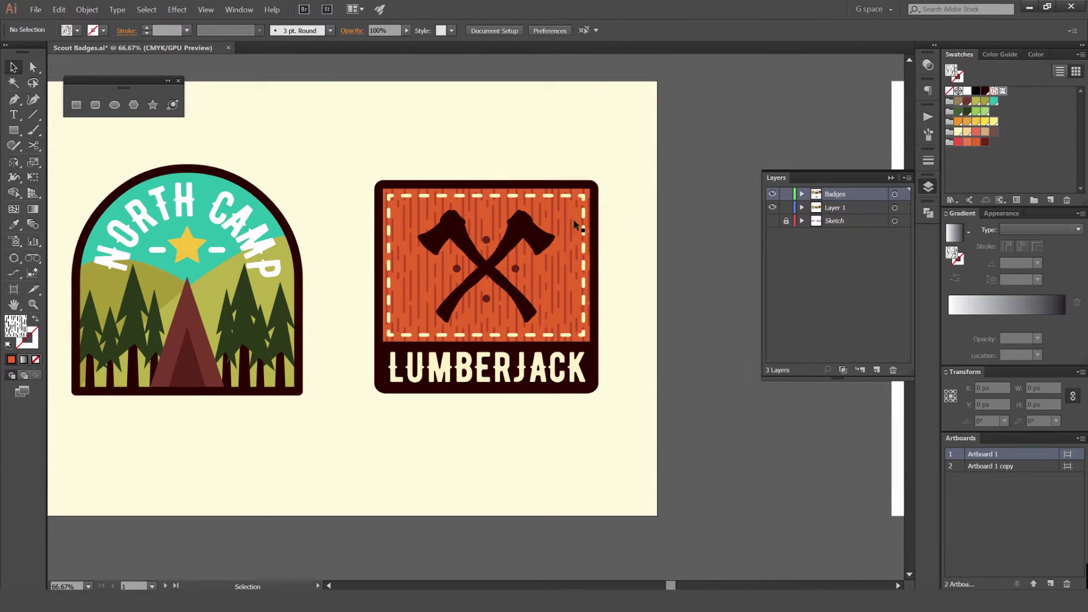
pyautogui.scroll(-2, 576, 225)
pyautogui.moveTo(315, 208); pyautogui.dragTo(811, 391)
pyautogui.moveTo(798, 391); pyautogui.dragTo(424, 347)
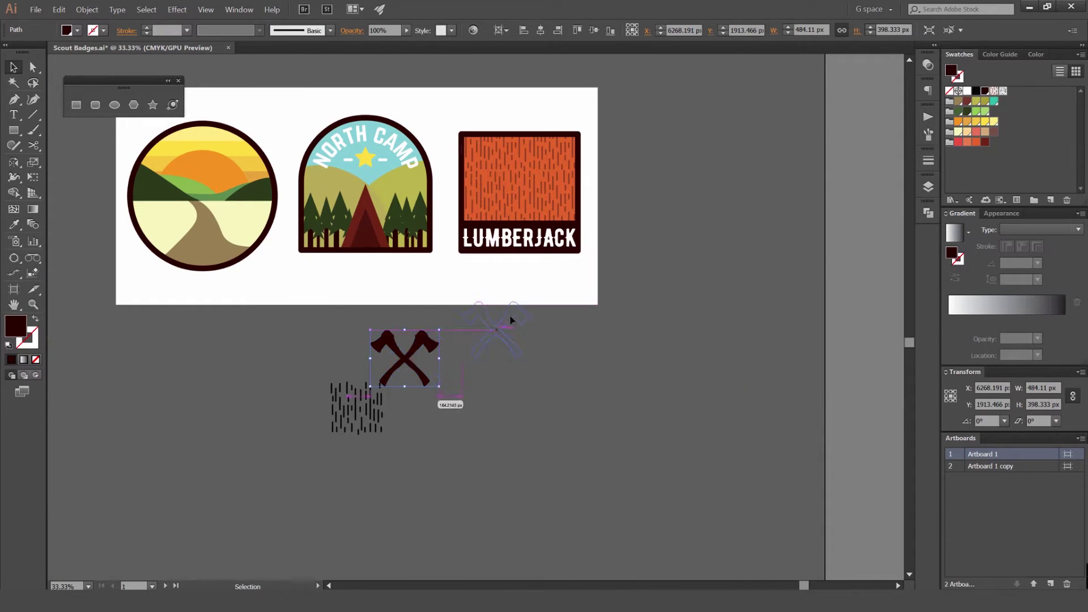
pyautogui.moveTo(510, 320); pyautogui.dragTo(509, 322)
# Undo the swap of the crossed axes' fill and stroke and move the axes onto the Badges layer
pyautogui.scroll(2, 510, 321)
pyautogui.hotkey('shift', 'x')
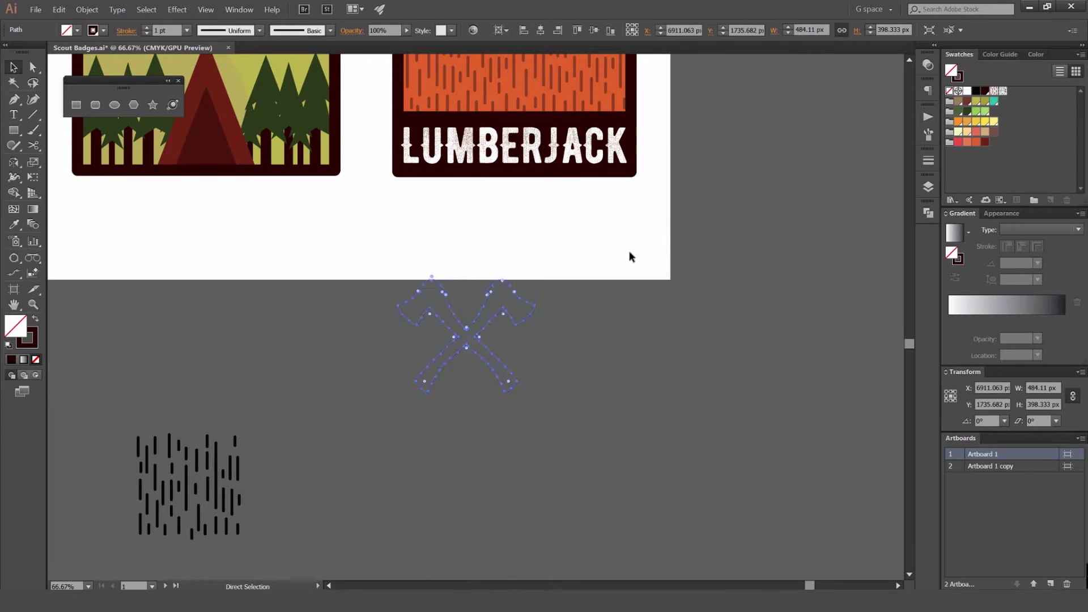
pyautogui.hotkey('ctrl', 'z')
pyautogui.moveTo(620, 259); pyautogui.dragTo(534, 306)
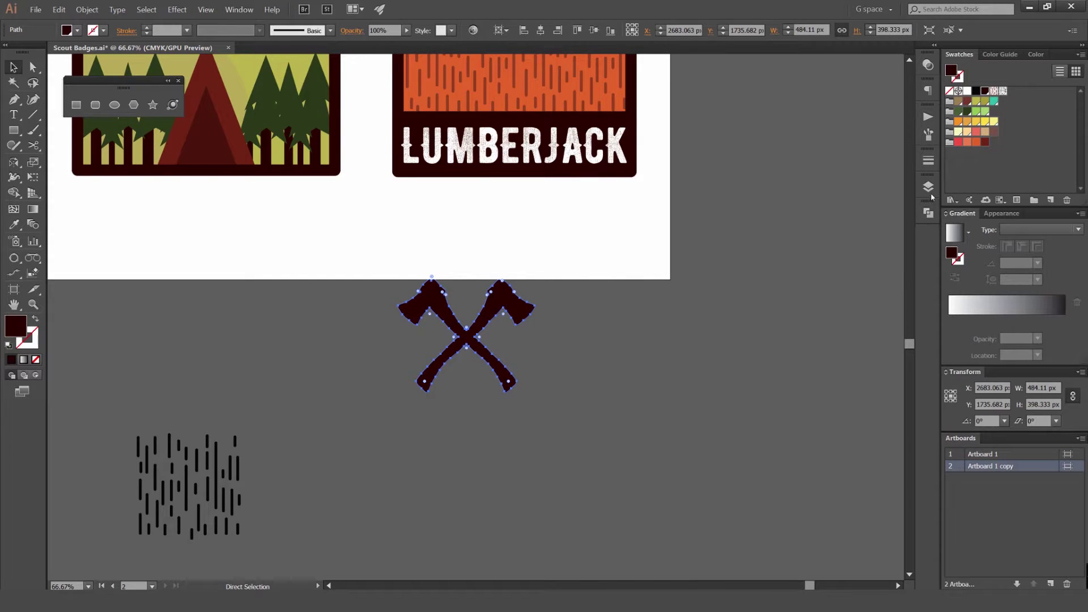
pyautogui.click(927, 187)
pyautogui.moveTo(903, 207); pyautogui.dragTo(903, 194)
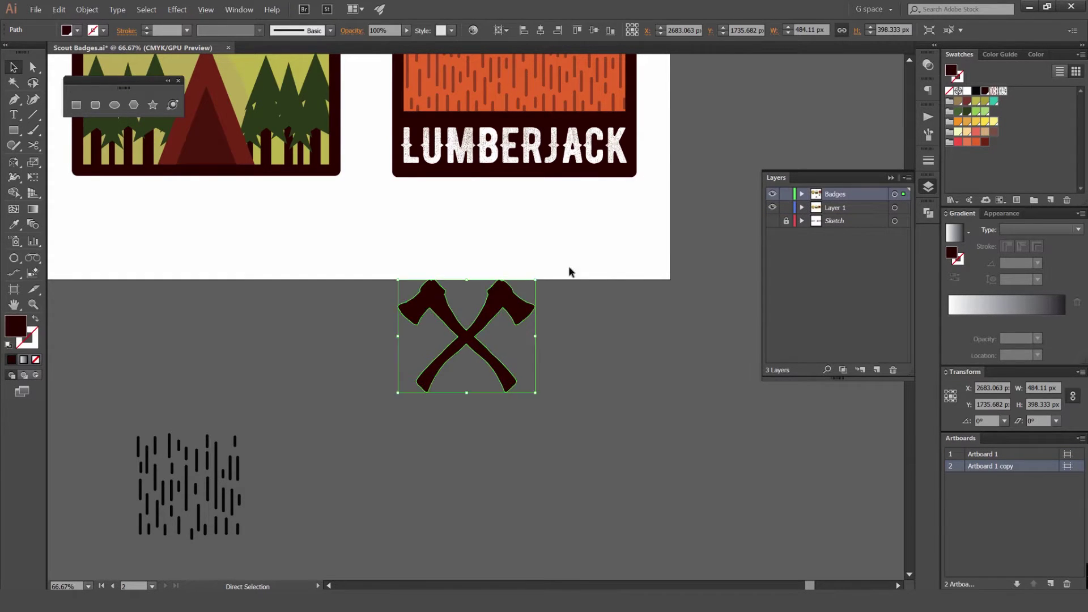
# Lock Layer 1 and deselect the crossed axes
pyautogui.scroll(-5, 568, 266)
pyautogui.moveTo(752, 240); pyautogui.dragTo(627, 257)
pyautogui.moveTo(434, 259); pyautogui.dragTo(448, 251)
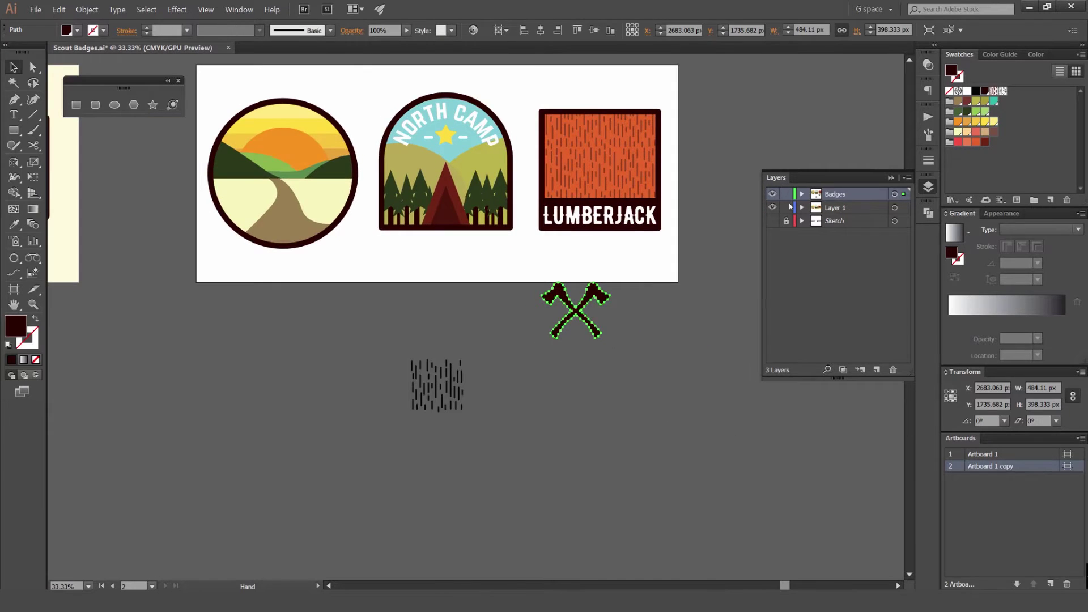
pyautogui.click(787, 207)
pyautogui.scroll(3, 630, 268)
pyautogui.click(524, 355)
pyautogui.click(575, 393)
pyautogui.moveTo(575, 394); pyautogui.dragTo(612, 310)
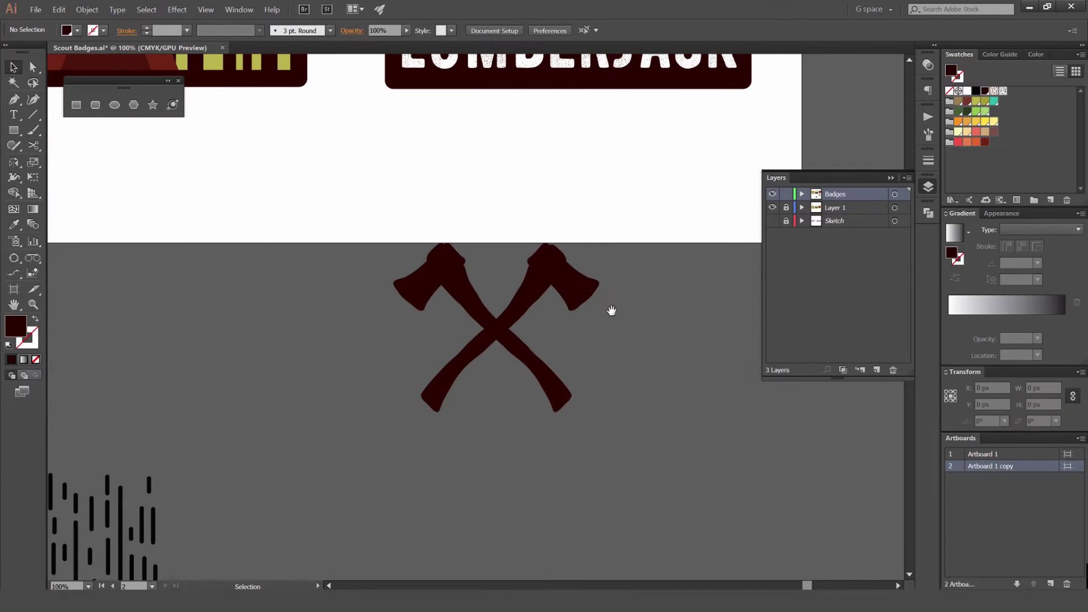
# Inspect the copied axes' head shapes up close and delete the copy
pyautogui.scroll(3, 547, 246)
pyautogui.press('v')
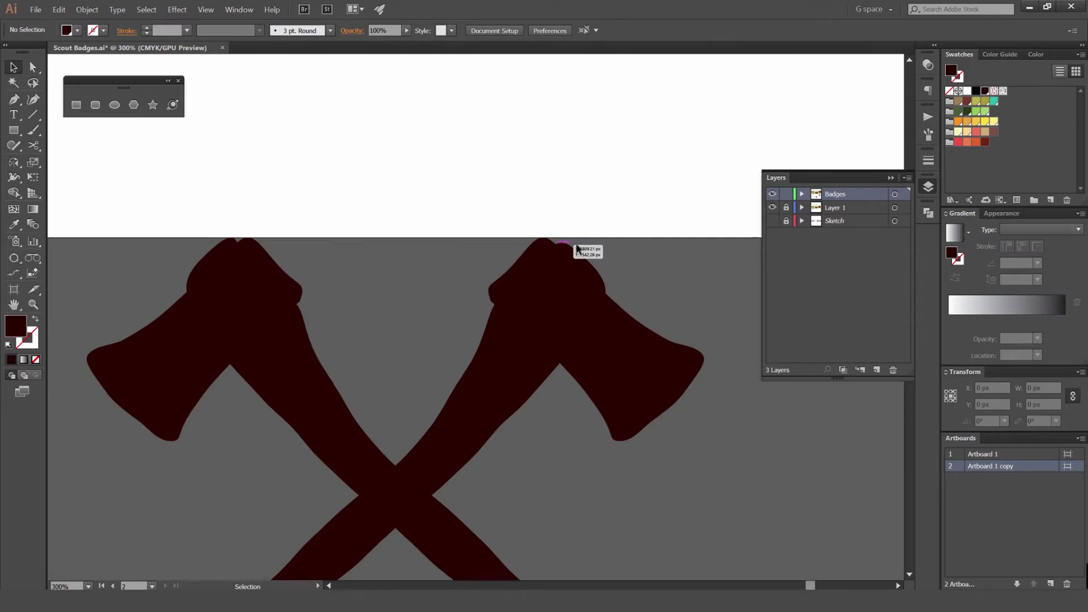
pyautogui.scroll(-2, 593, 297)
pyautogui.moveTo(629, 304); pyautogui.dragTo(523, 279)
pyautogui.click(517, 306)
pyautogui.press('v')
pyautogui.press('Delete')
# Switch to the browser and search Google Images for "axe" in a new tab
pyautogui.hotkey('alt', 'Tab')
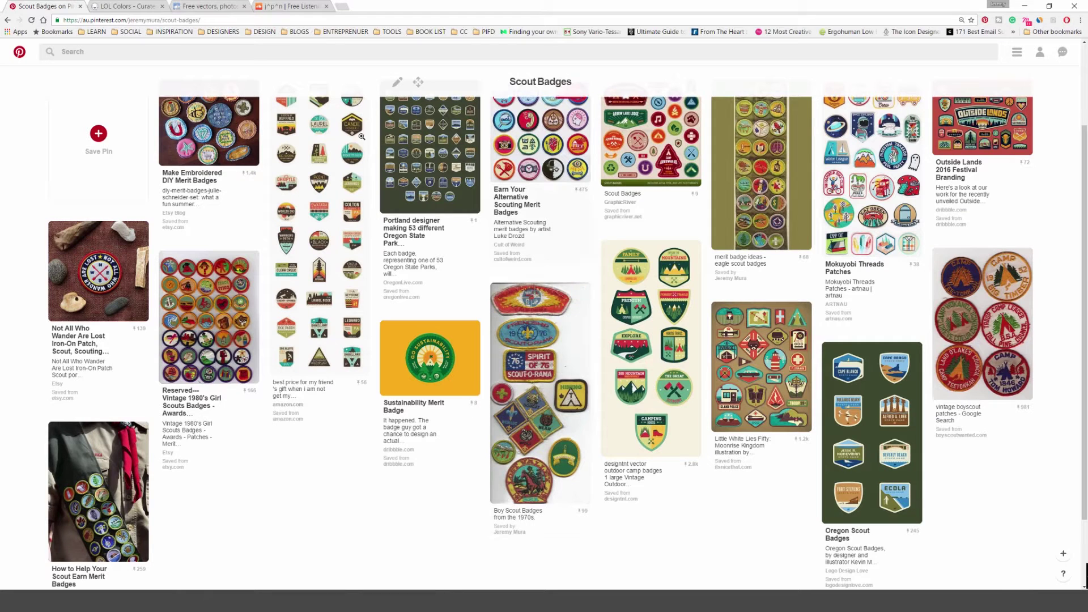
pyautogui.hotkey('ctrl', 't')
pyautogui.click(341, 8)
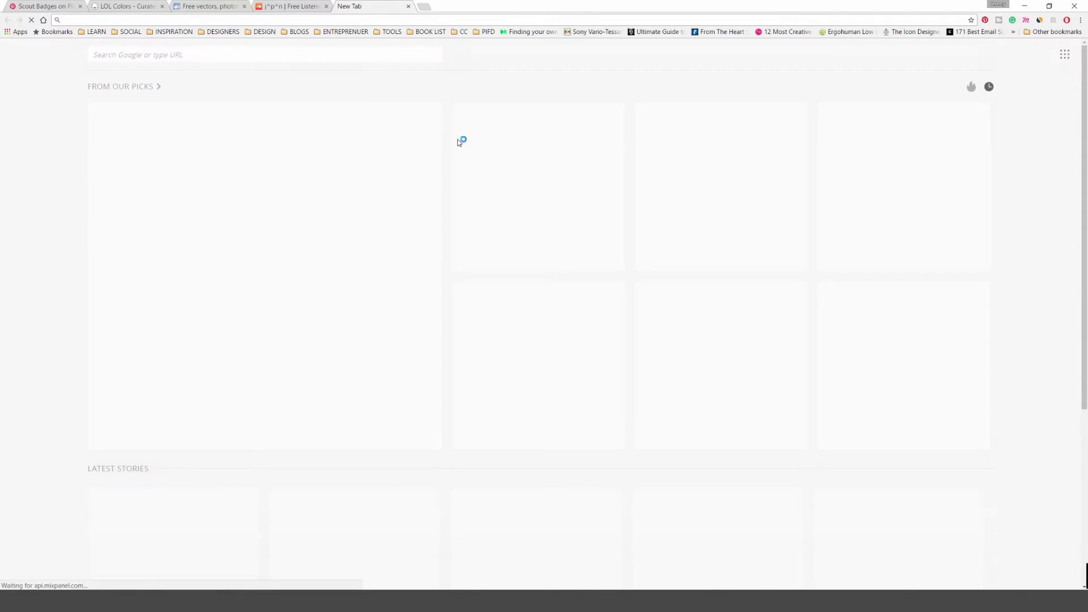
pyautogui.write('axe')
pyautogui.press('Return')
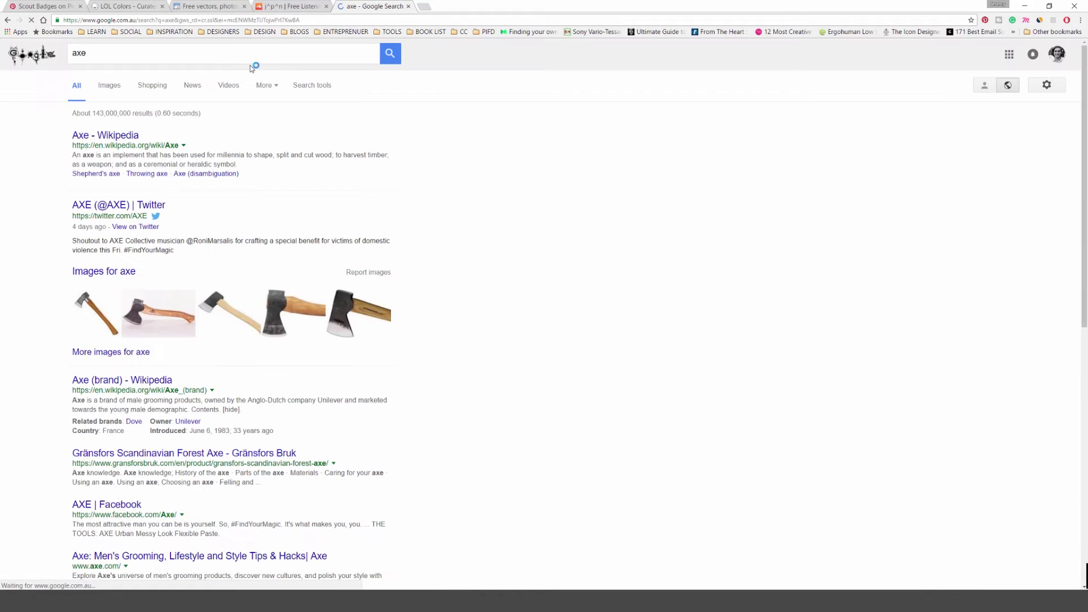
pyautogui.click(110, 86)
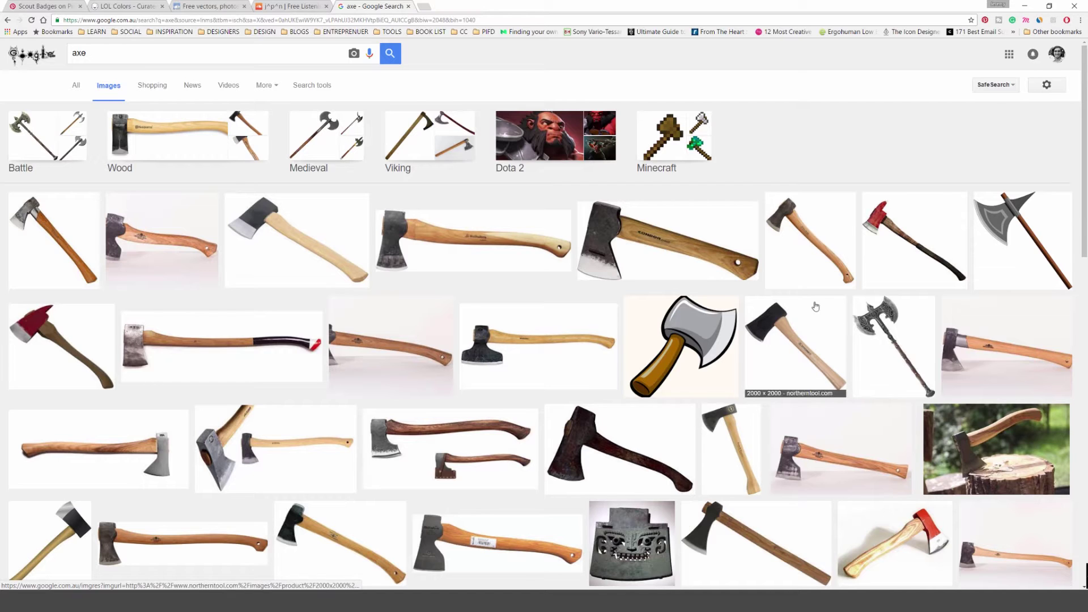
# Copy the image of the diagonal wooden-handled axe titled "Axe Page 1" and switch back to Illustrator
pyautogui.click(812, 248)
pyautogui.rightClick(370, 274)
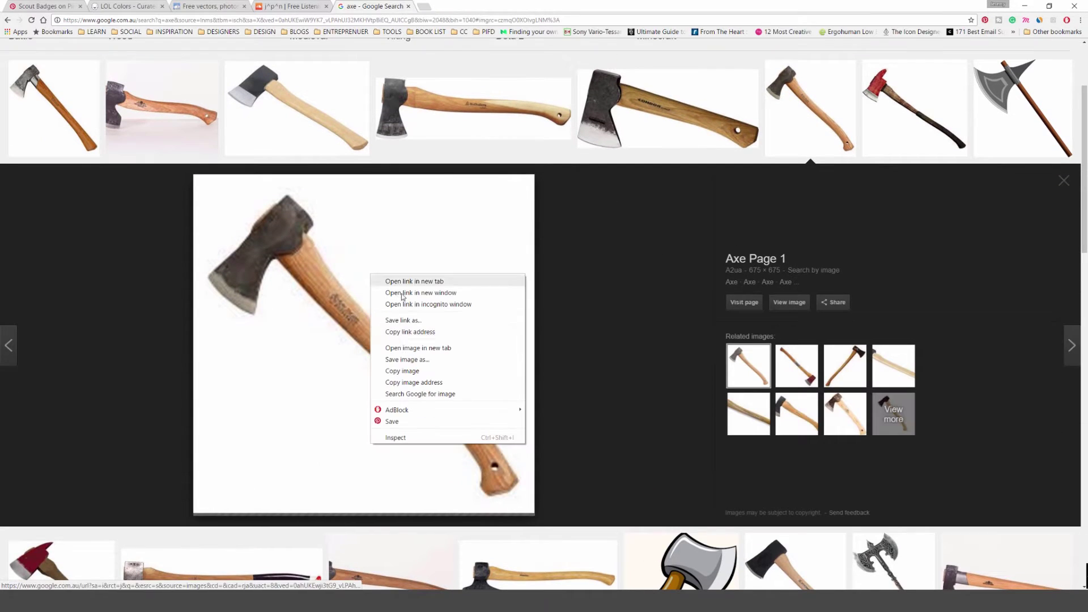
pyautogui.click(404, 371)
pyautogui.hotkey('alt', 'Tab')
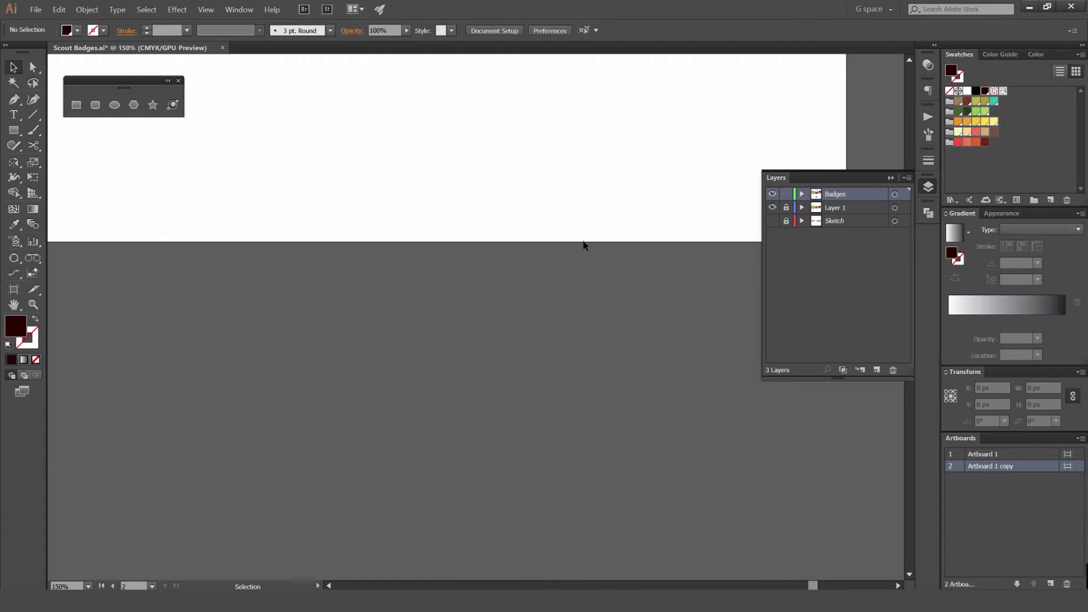
# Paste the copied axe photo onto the empty canvas area below the badges and deselect it
pyautogui.scroll(-2, 551, 272)
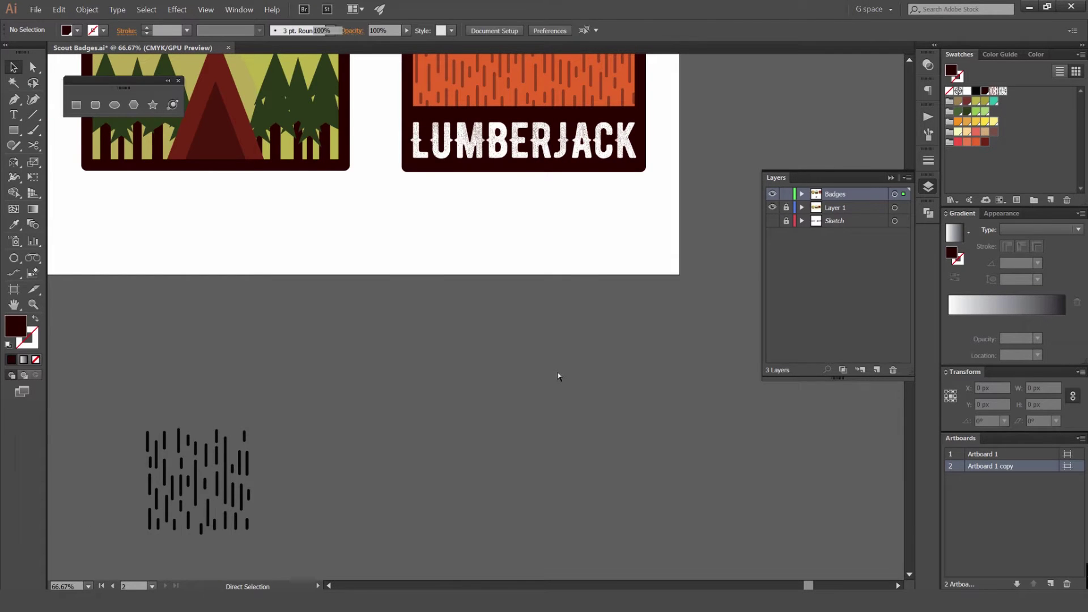
pyautogui.hotkey('ctrl', 'v')
pyautogui.moveTo(512, 311); pyautogui.dragTo(455, 214)
pyautogui.click(604, 388)
pyautogui.scroll(2, 523, 287)
# Trace the axe head with the Pen tool from its upper corner around the curved cutting edge to the handle's underside
pyautogui.press('p')
pyautogui.scroll(2, 416, 176)
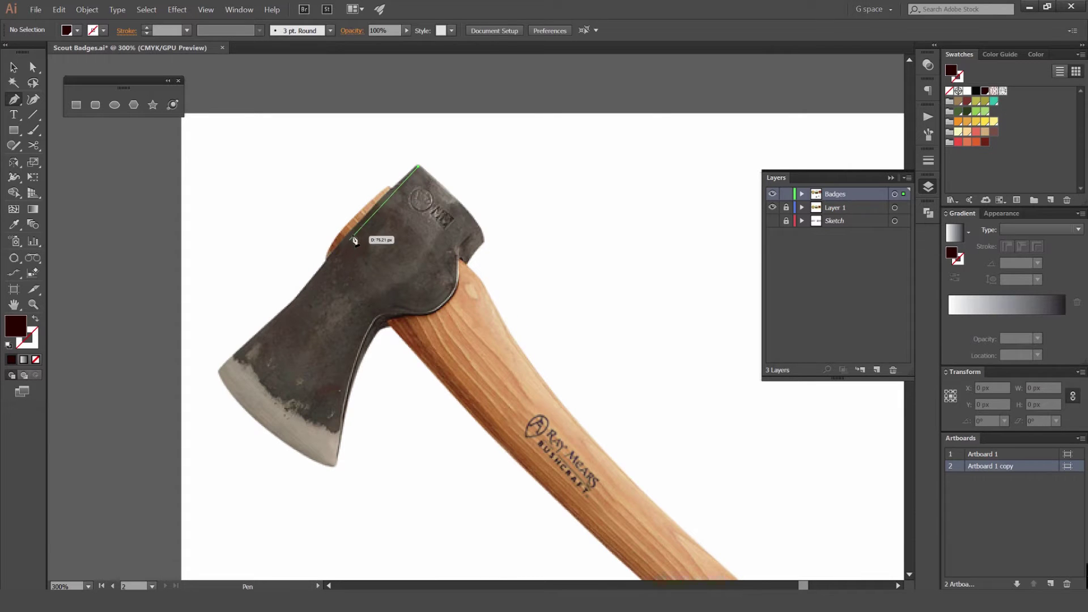
pyautogui.moveTo(219, 372); pyautogui.dragTo(340, 306)
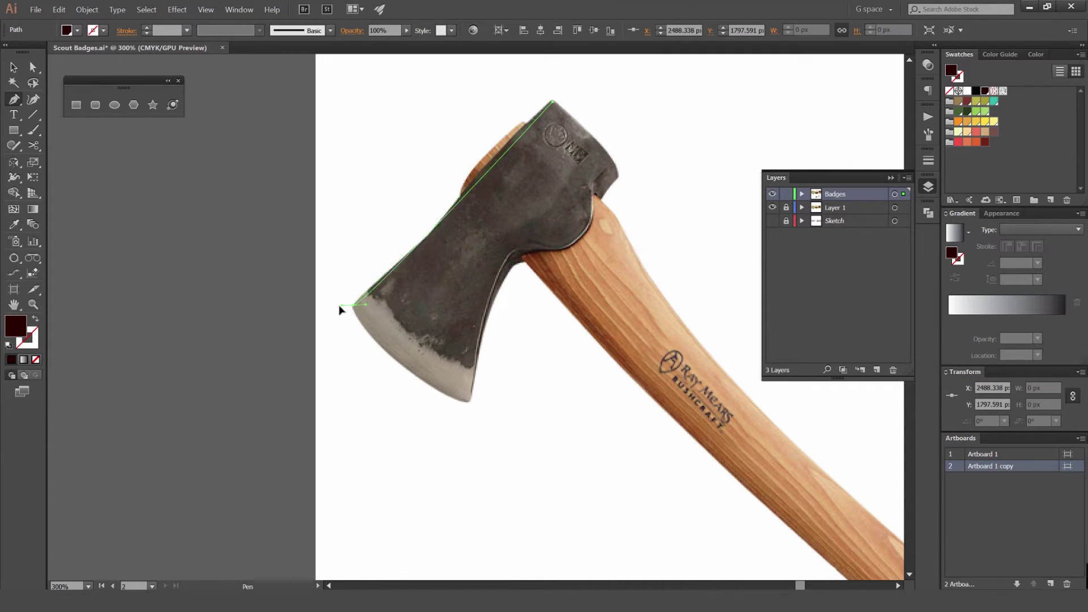
pyautogui.moveTo(471, 403); pyautogui.dragTo(530, 401)
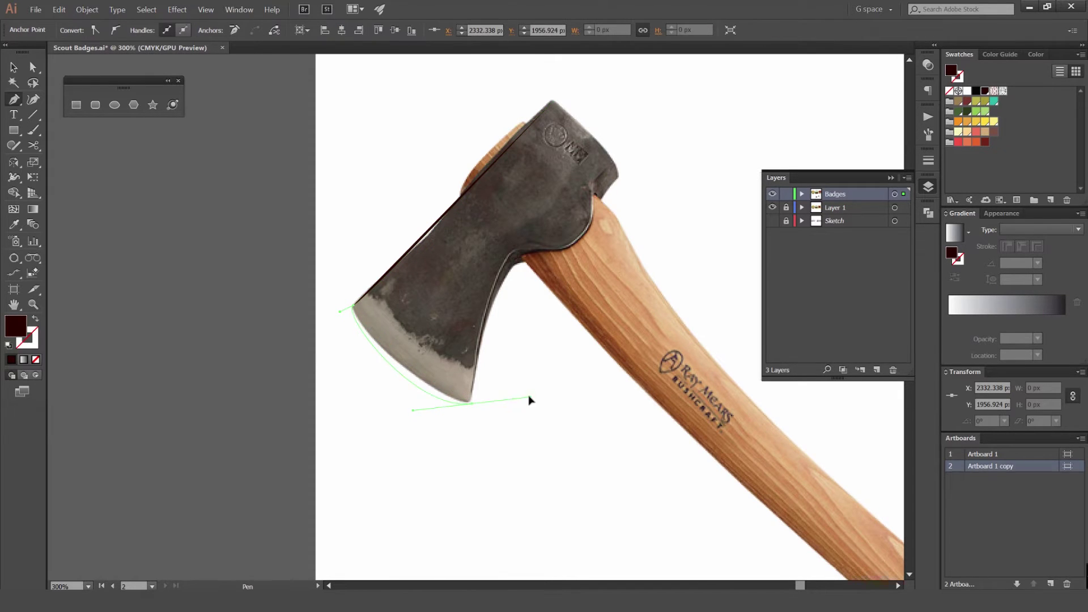
pyautogui.click(524, 262)
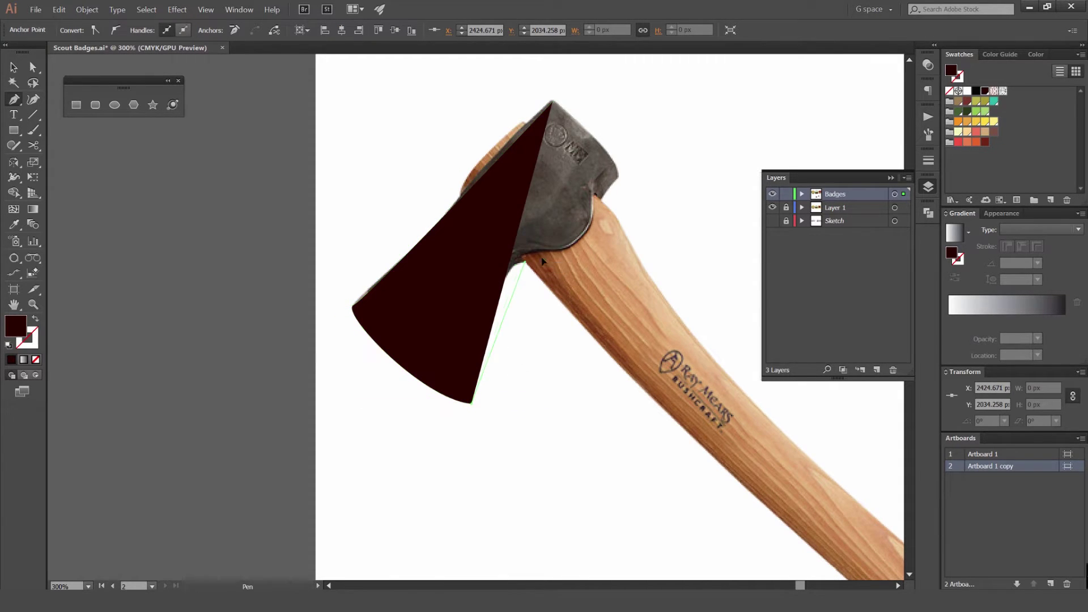
pyautogui.moveTo(575, 259); pyautogui.dragTo(569, 255)
# Give the traced path no fill and a red stroke with a weight of 7 pt
pyautogui.press('/')
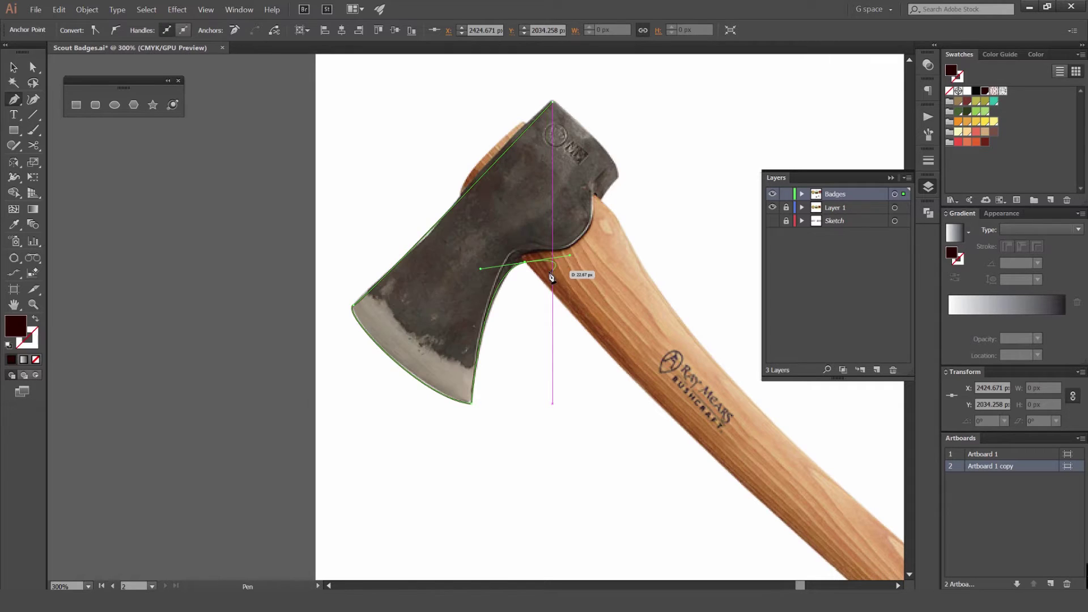
pyautogui.click(986, 122)
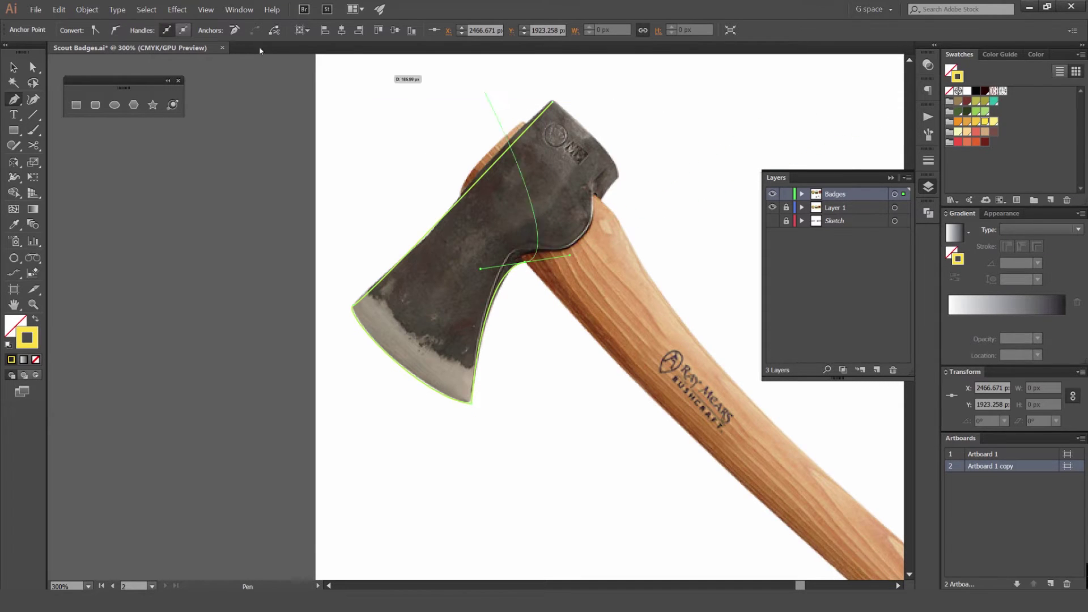
pyautogui.press('v')
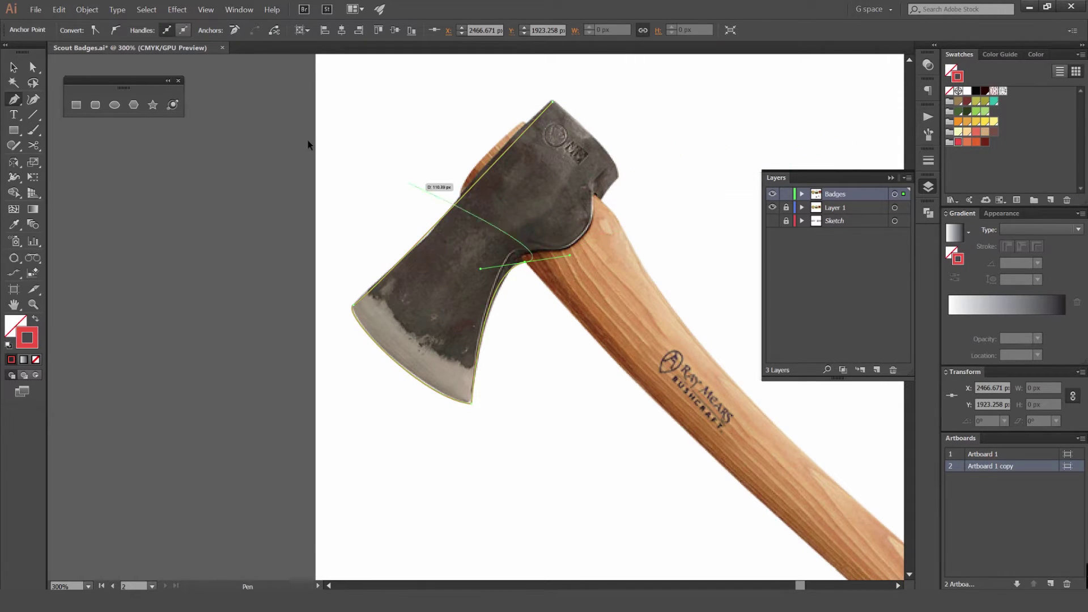
pyautogui.click(927, 161)
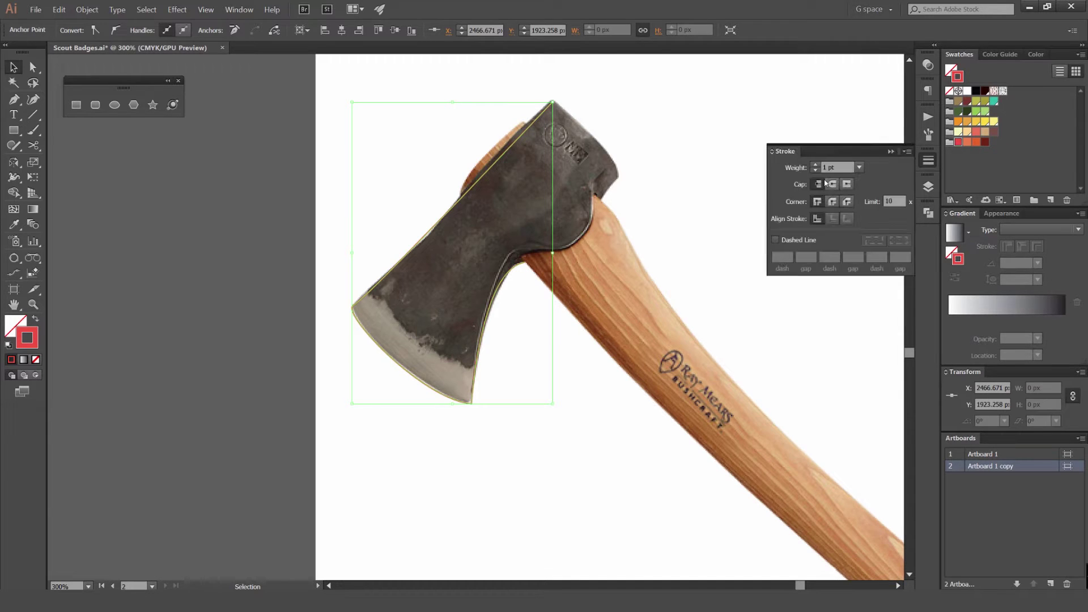
pyautogui.click(817, 166)
pyautogui.click(815, 170)
pyautogui.click(815, 170)
pyautogui.click(815, 171)
pyautogui.click(545, 291)
# Resume the path and trace the handle's lower edge down to the narrowing just before its end
pyautogui.press('p')
pyautogui.click(525, 263)
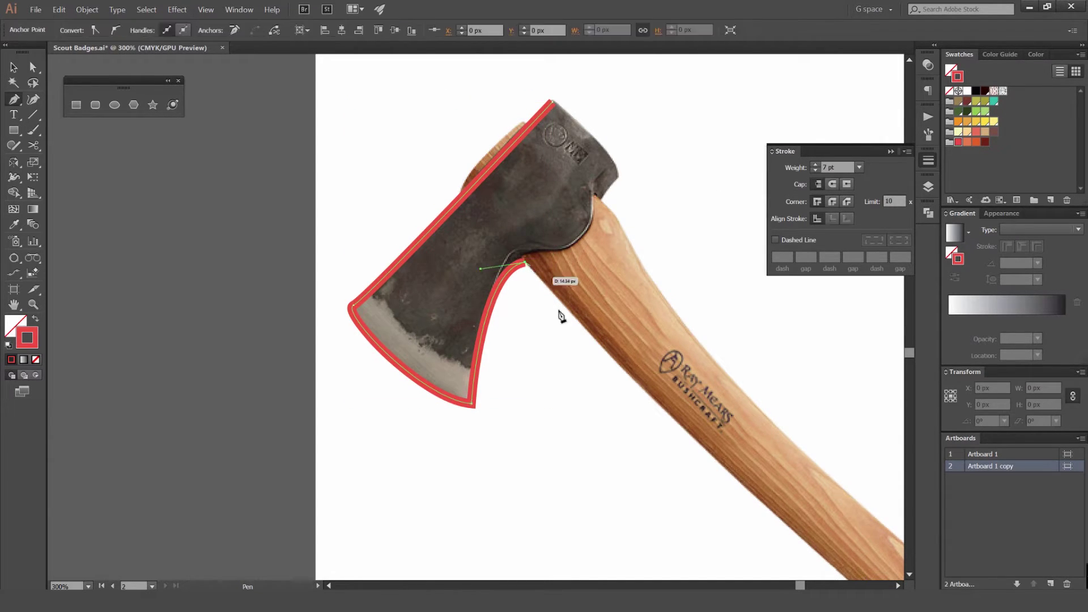
pyautogui.moveTo(669, 444); pyautogui.dragTo(532, 267)
pyautogui.press('alt')
pyautogui.moveTo(621, 324); pyautogui.dragTo(681, 365)
pyautogui.moveTo(656, 364); pyautogui.dragTo(379, 101)
pyautogui.moveTo(627, 371); pyautogui.dragTo(609, 430)
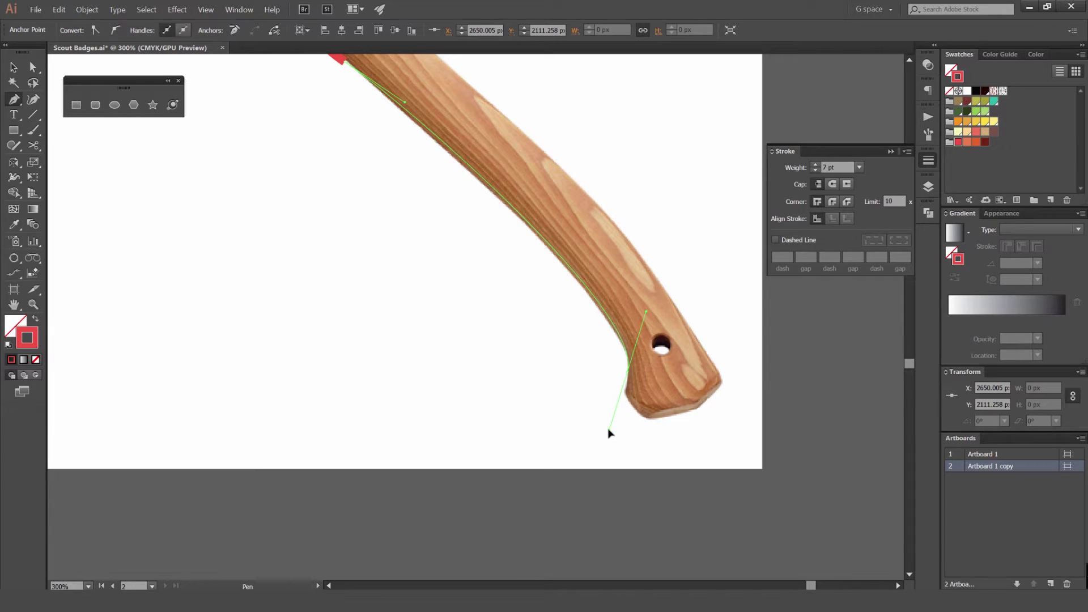
# Trace around the handle's knob end with a curved base and an angled corner
pyautogui.scroll(2, 613, 370)
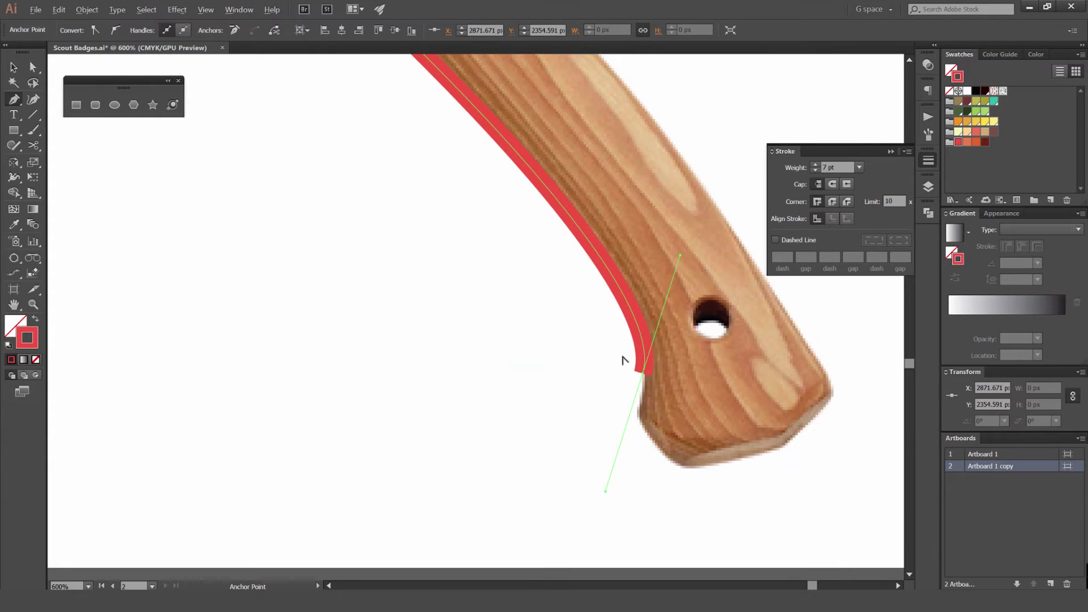
pyautogui.scroll(-3, 624, 360)
pyautogui.scroll(-1, 448, 164)
pyautogui.scroll(4, 627, 336)
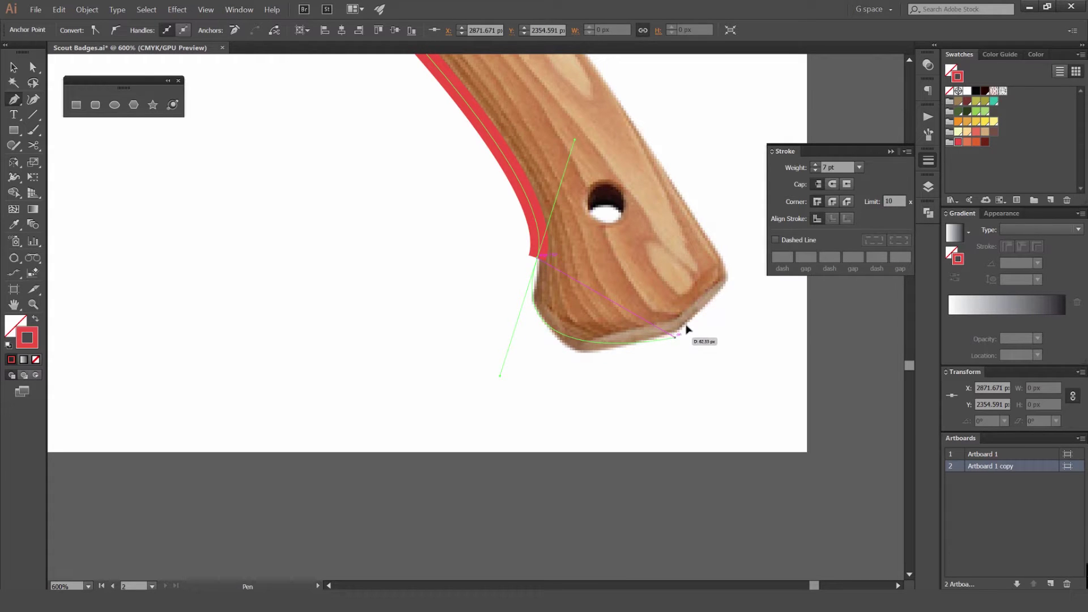
pyautogui.click(675, 338)
pyautogui.click(728, 277)
pyautogui.scroll(-4, 708, 369)
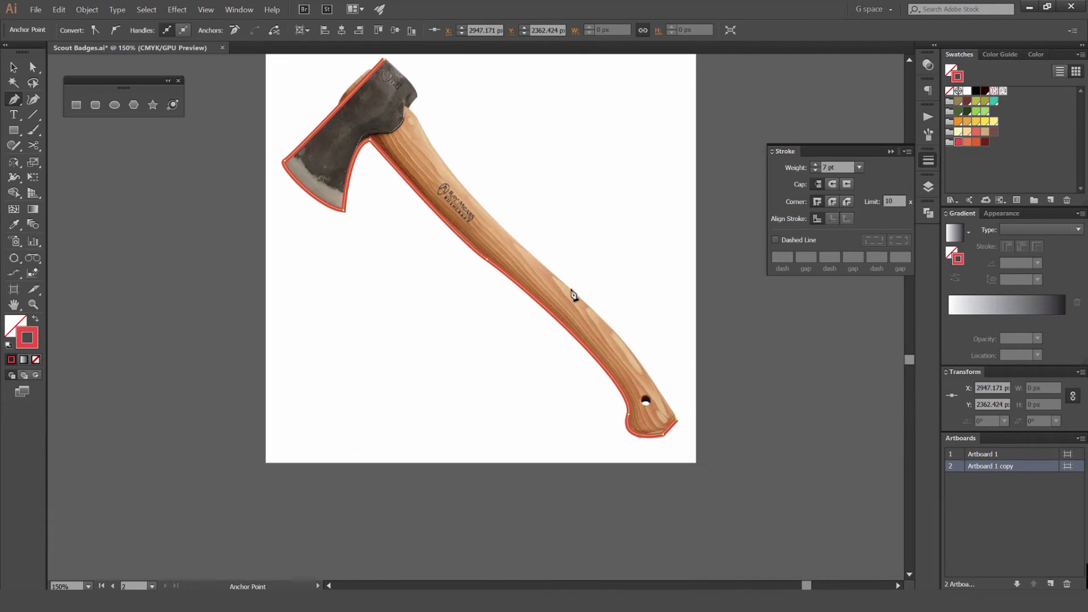
# Trace the handle's upper edge back up to the notch where it meets the axe head
pyautogui.scroll(1, 544, 262)
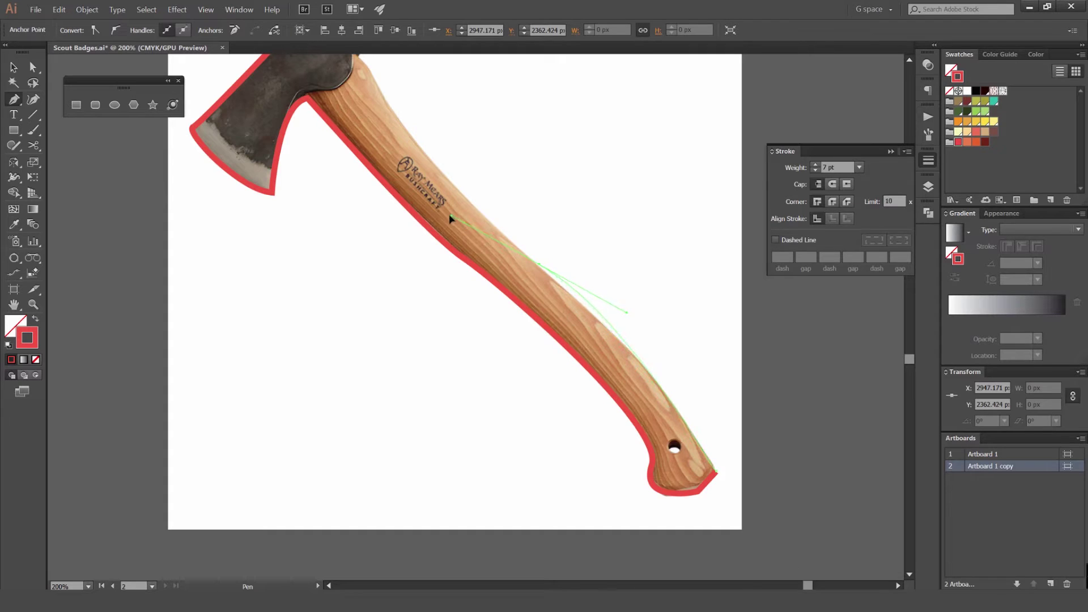
pyautogui.moveTo(440, 165); pyautogui.dragTo(488, 249)
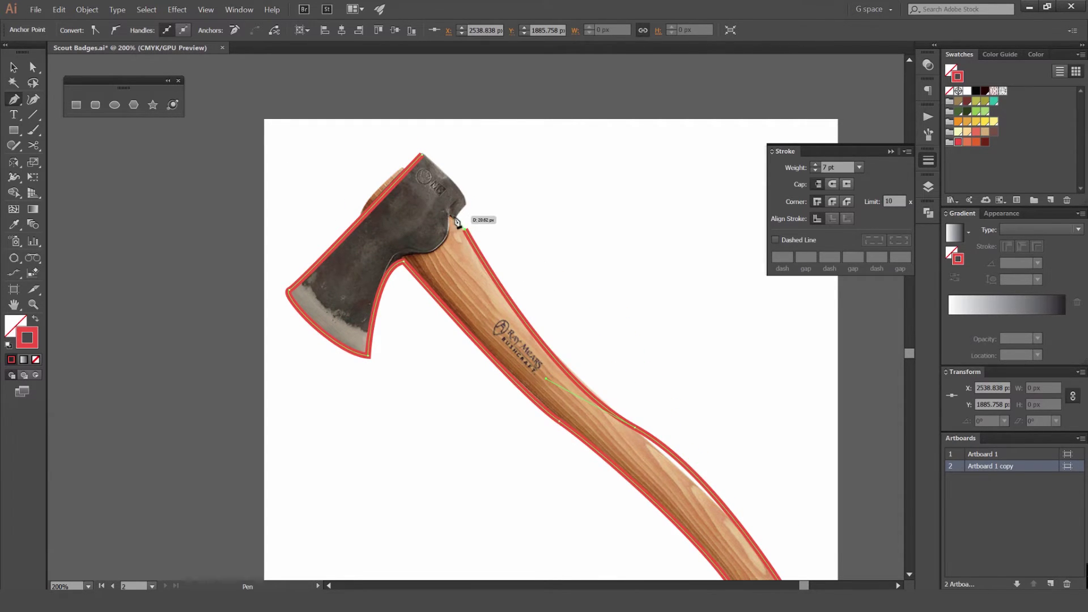
pyautogui.scroll(2, 465, 229)
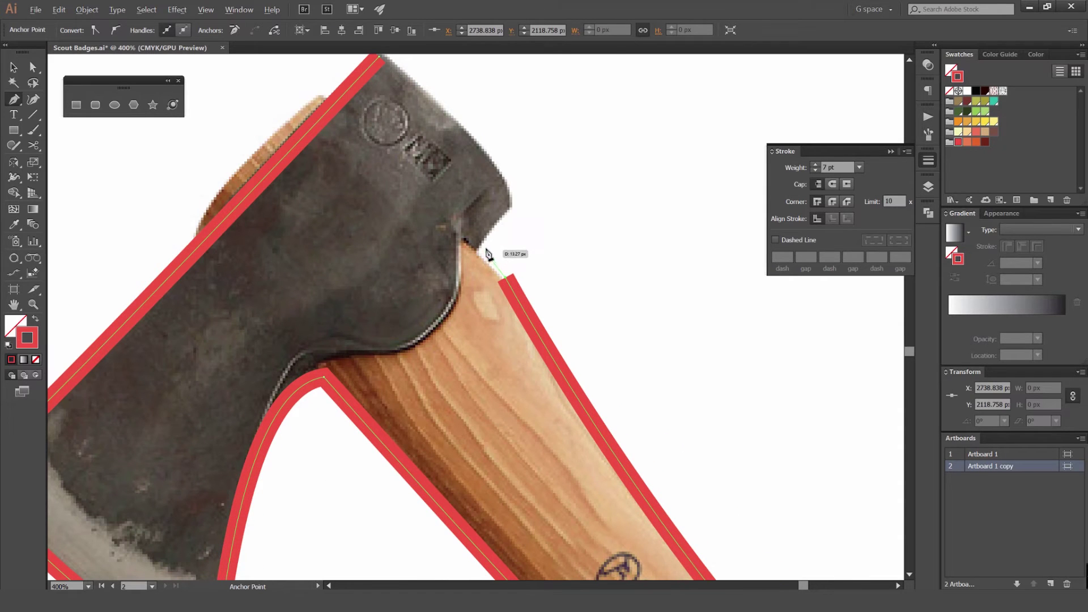
pyautogui.moveTo(452, 224); pyautogui.dragTo(448, 221)
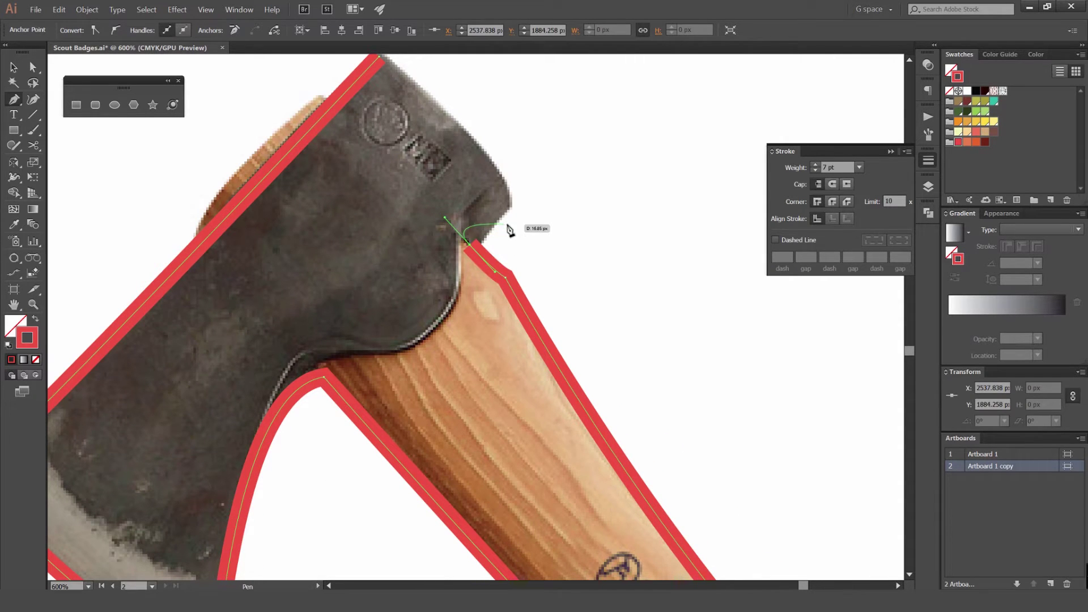
# Trace the notch and the back of the axe head and close the outline at its starting corner
pyautogui.click(505, 185)
pyautogui.scroll(-2, 441, 134)
pyautogui.scroll(2, 443, 138)
pyautogui.moveTo(441, 134); pyautogui.dragTo(471, 241)
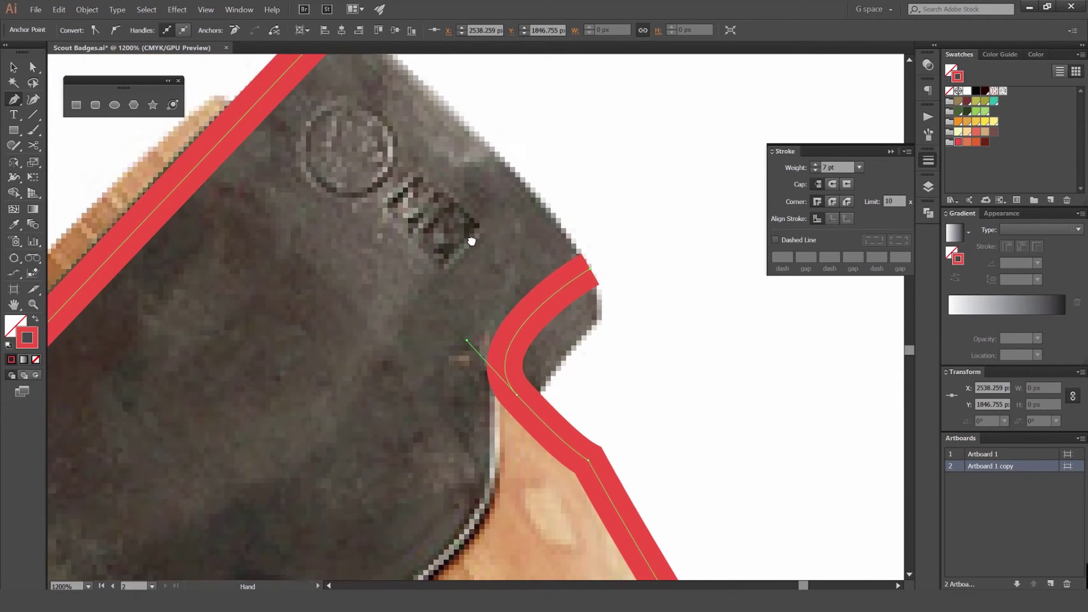
pyautogui.scroll(-1, 472, 241)
pyautogui.click(381, 92)
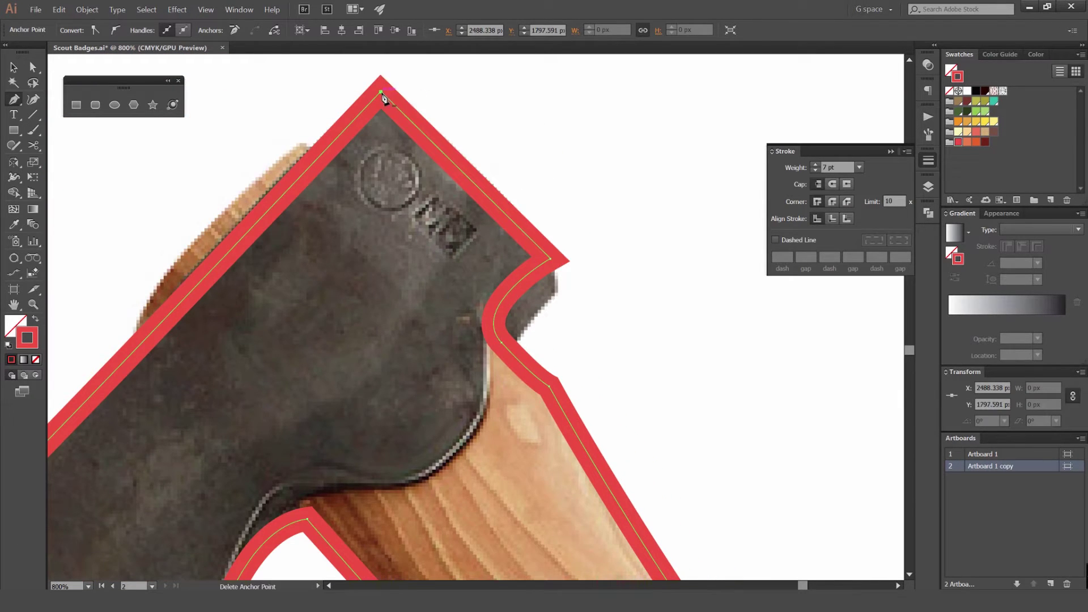
# Draw a curved dividing path across the axe where the head meets the handle
pyautogui.scroll(-3, 383, 95)
pyautogui.moveTo(369, 177); pyautogui.dragTo(432, 138)
pyautogui.press('v')
pyautogui.click(553, 192)
pyautogui.press('p')
pyautogui.press('p')
pyautogui.click(431, 247)
pyautogui.moveTo(514, 211); pyautogui.dragTo(537, 136)
# Divide the outline and curve into separate head and handle shapes with the Shape Builder
pyautogui.press('v')
pyautogui.moveTo(546, 187); pyautogui.dragTo(432, 294)
pyautogui.hotkey('shift', 'm')
pyautogui.click(465, 198)
pyautogui.click(535, 285)
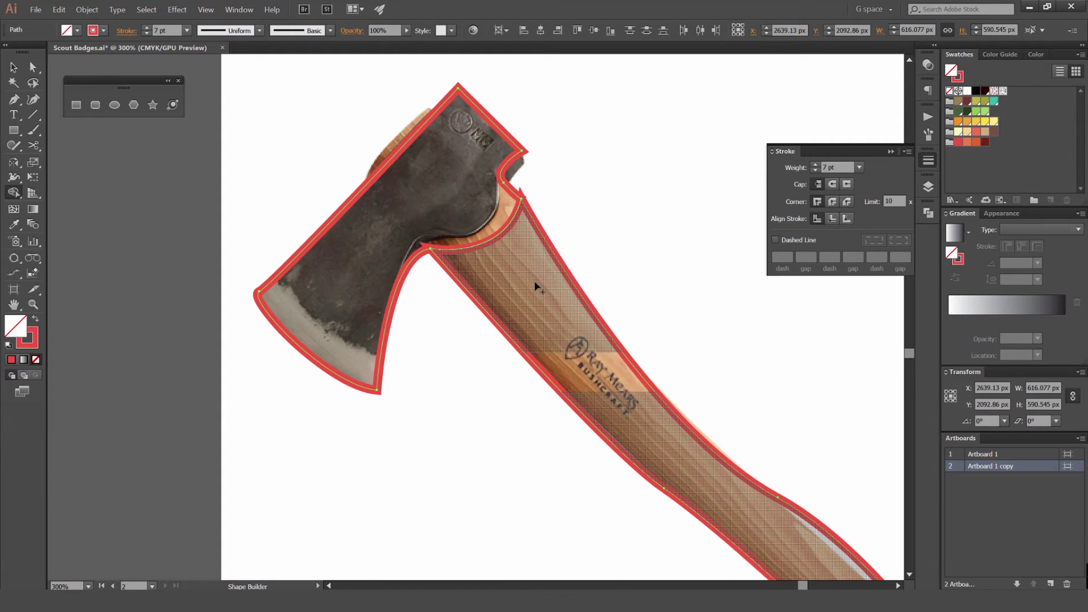
# Swap fill and stroke on the handle and the axe head so both become solid shapes
pyautogui.press('v')
pyautogui.click(572, 238)
pyautogui.click(548, 241)
pyautogui.hotkey('shift', 'x')
pyautogui.click(514, 140)
pyautogui.hotkey('shift', 'x')
pyautogui.click(583, 166)
# Fill the axe head with light tan and the handle with reddish brown
pyautogui.scroll(-3, 582, 166)
pyautogui.click(530, 166)
pyautogui.click(967, 132)
pyautogui.click(649, 212)
pyautogui.click(967, 103)
pyautogui.click(584, 209)
pyautogui.click(967, 102)
pyautogui.click(610, 158)
# Select the axe head and switch its colour sliders to CMYK
pyautogui.click(537, 170)
pyautogui.click(994, 55)
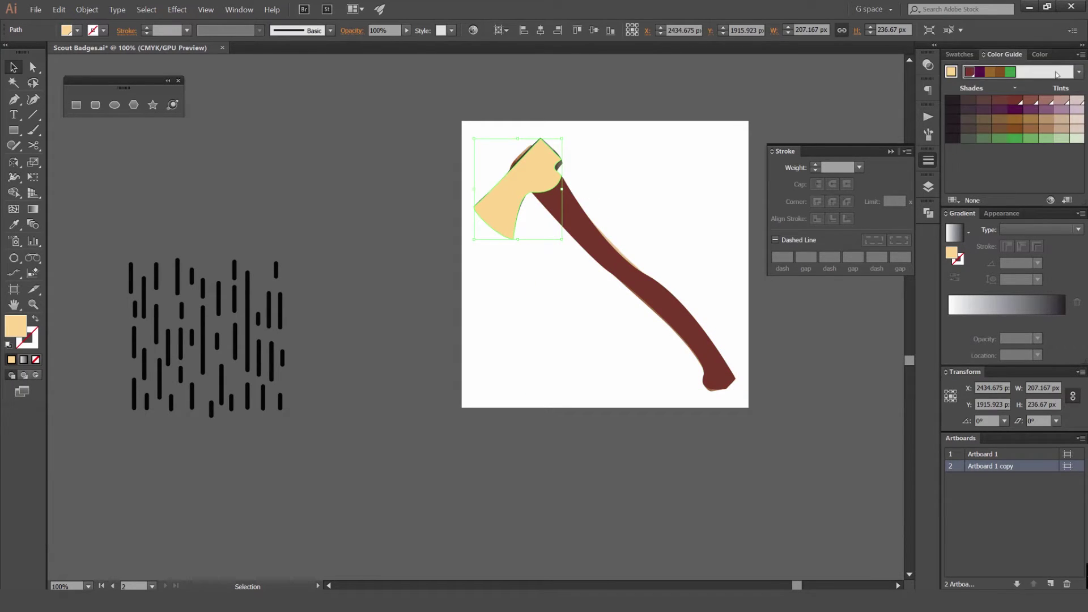
pyautogui.click(1030, 57)
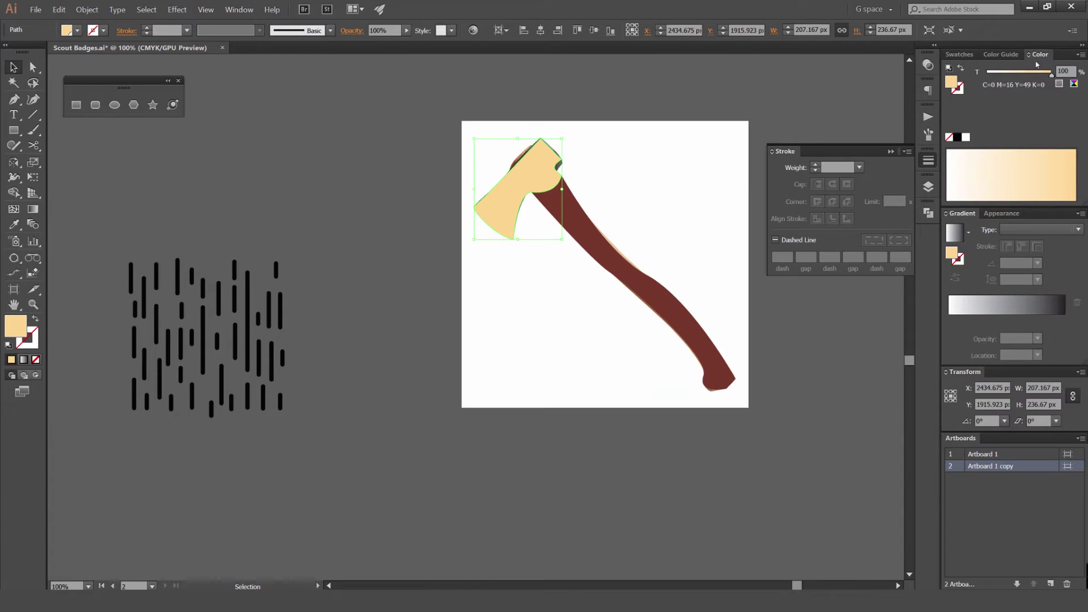
pyautogui.click(1080, 55)
pyautogui.click(1000, 106)
# Set the axe head's fill to a blue-grey of C 11, M 0, Y 0, K 24 and deselect it
pyautogui.moveTo(1039, 74); pyautogui.dragTo(1053, 74)
pyautogui.click(987, 90)
pyautogui.click(986, 106)
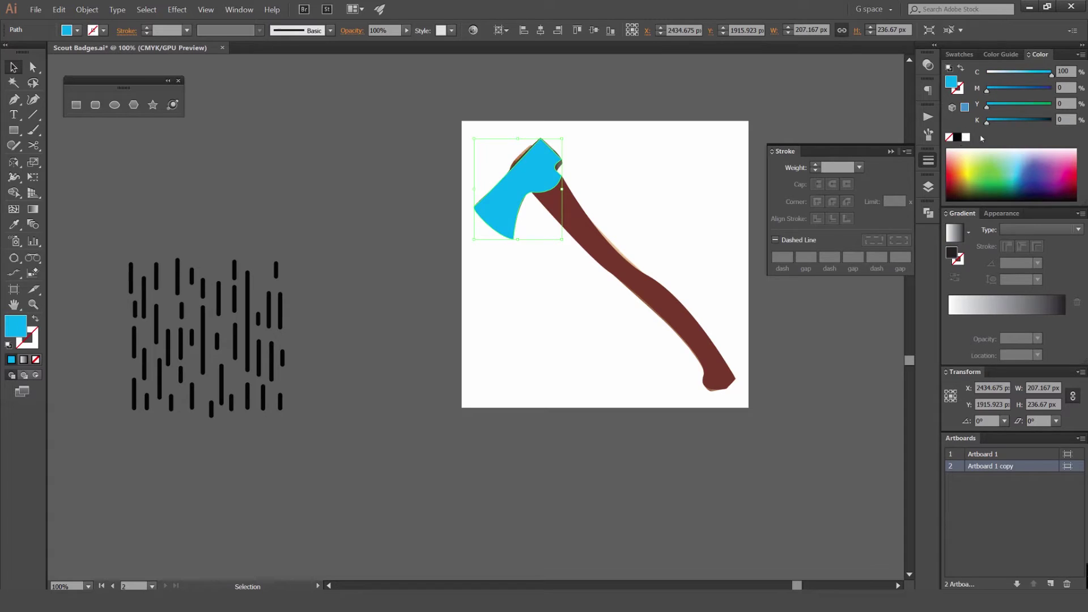
pyautogui.click(957, 137)
pyautogui.moveTo(1051, 120); pyautogui.dragTo(1001, 121)
pyautogui.click(994, 75)
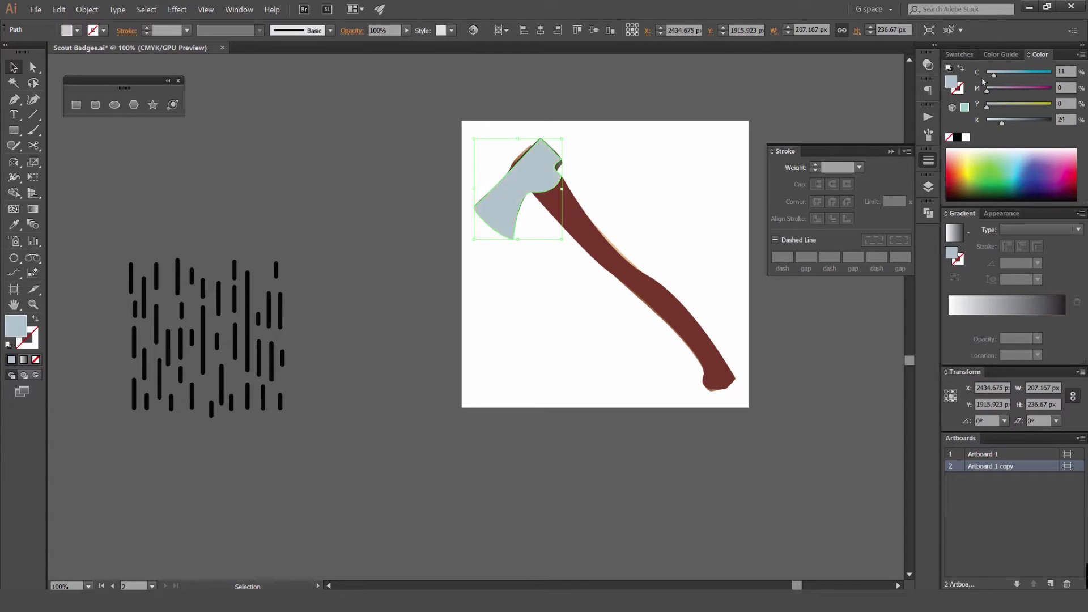
pyautogui.click(639, 117)
pyautogui.scroll(-3, 642, 110)
pyautogui.scroll(3, 653, 120)
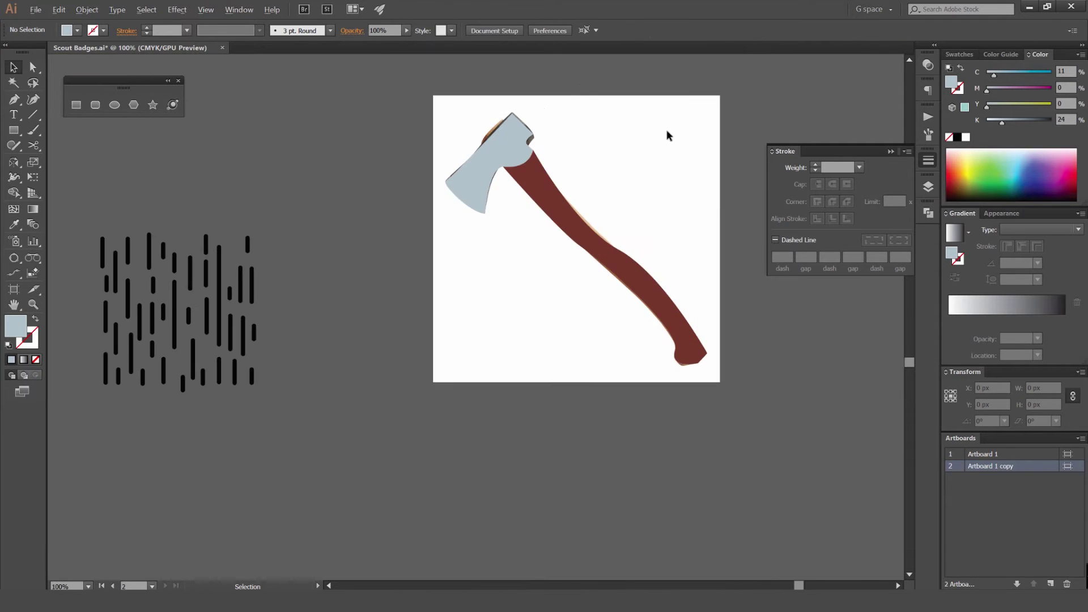
# Group the axe head and handle and move the group onto the Lumberjack badge's orange area
pyautogui.moveTo(482, 245); pyautogui.dragTo(546, 212)
pyautogui.scroll(-3, 562, 214)
pyautogui.moveTo(578, 170); pyautogui.dragTo(537, 238)
pyautogui.hotkey('ctrl', 'g')
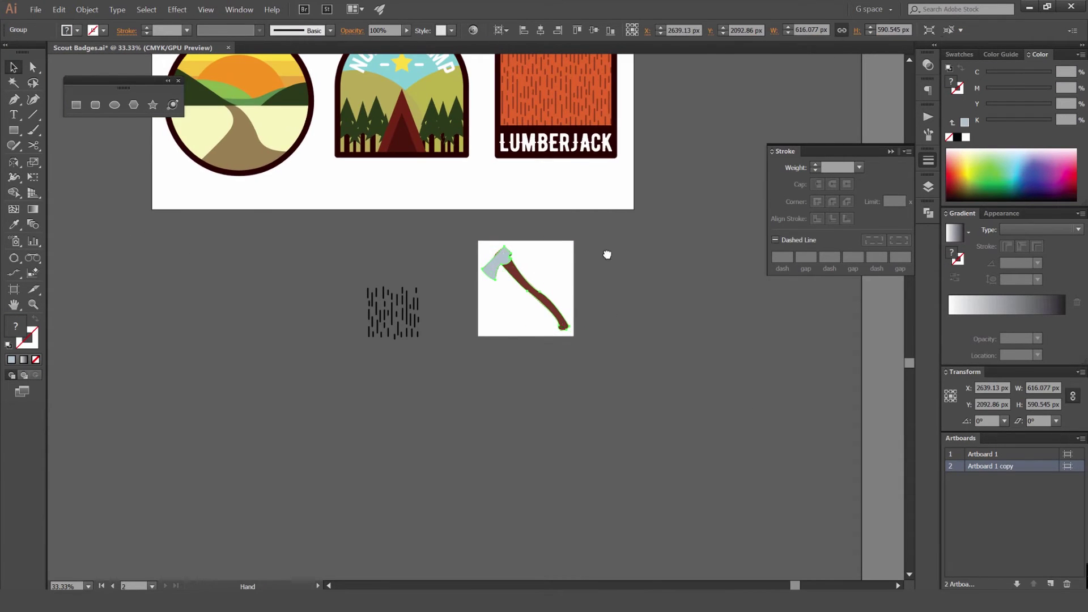
pyautogui.moveTo(607, 252); pyautogui.dragTo(533, 321)
pyautogui.moveTo(452, 343); pyautogui.dragTo(442, 140)
pyautogui.click(590, 204)
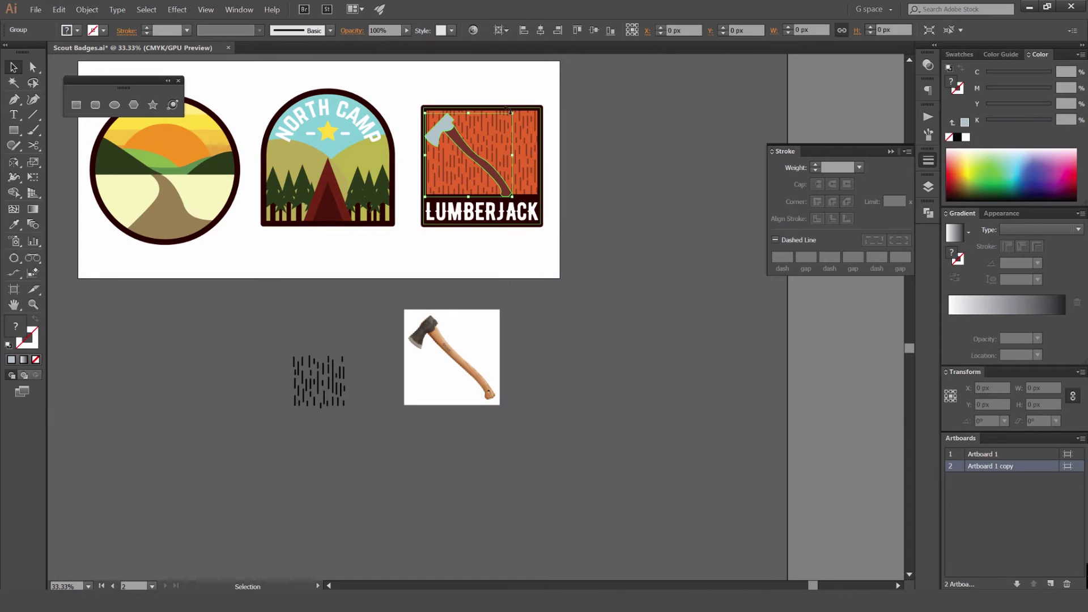
# Scale the axe group down to about 428 by 410 px within the orange area and deselect it
pyautogui.scroll(2, 479, 112)
pyautogui.moveTo(456, 197); pyautogui.dragTo(466, 192)
pyautogui.moveTo(517, 147); pyautogui.dragTo(529, 135)
pyautogui.hotkey('ctrl', 'shift', 'a')
pyautogui.scroll(2, 429, 178)
pyautogui.scroll(-2, 449, 135)
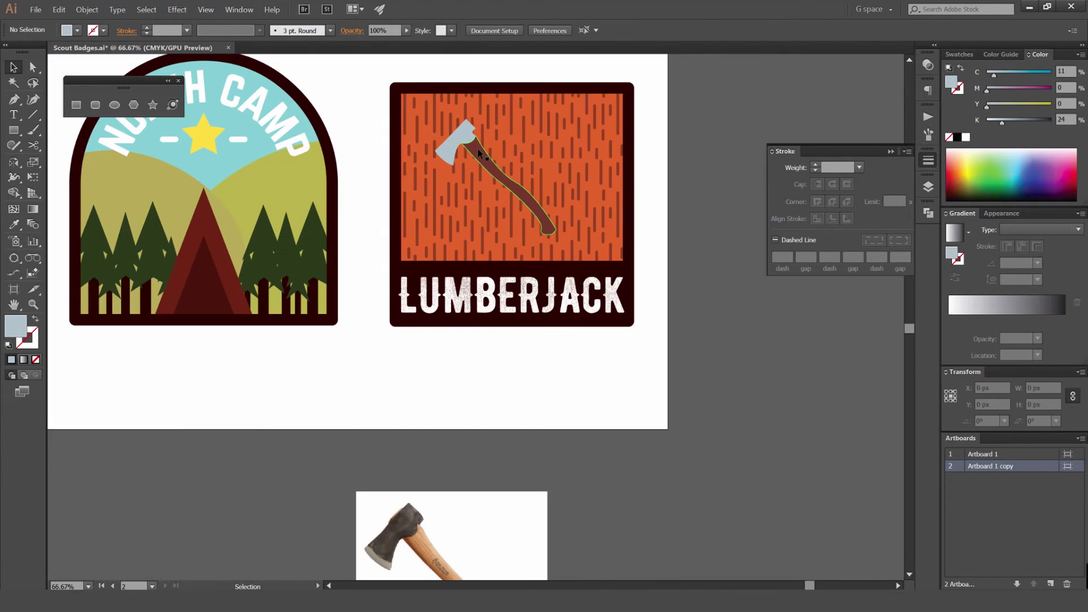
# Unite the axe's head and handle into a single shape and fill it with the badge's dark brown
pyautogui.click(472, 138)
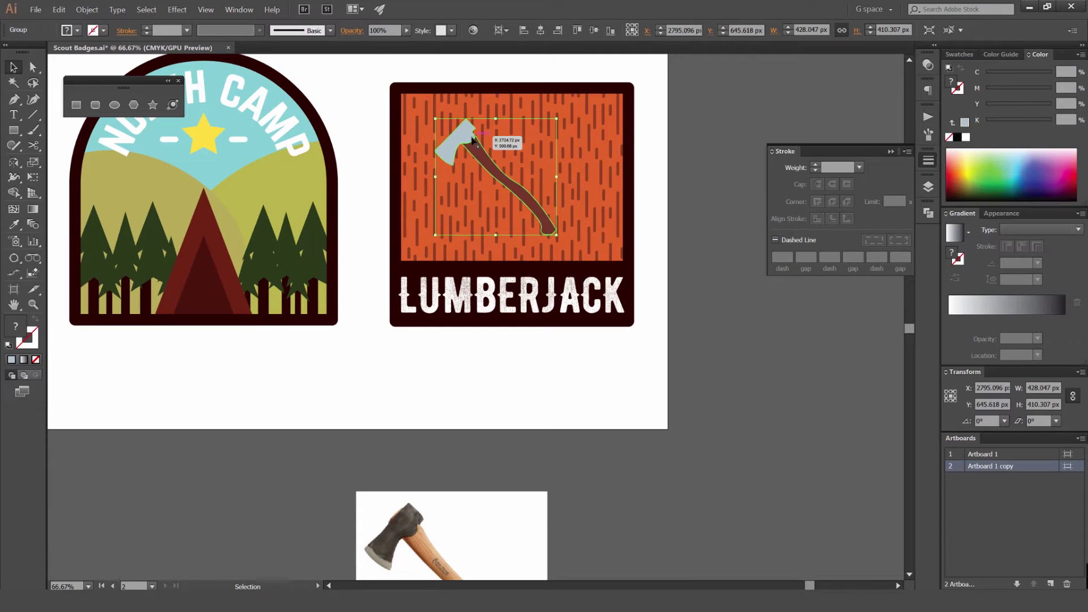
pyautogui.click(928, 213)
pyautogui.click(779, 233)
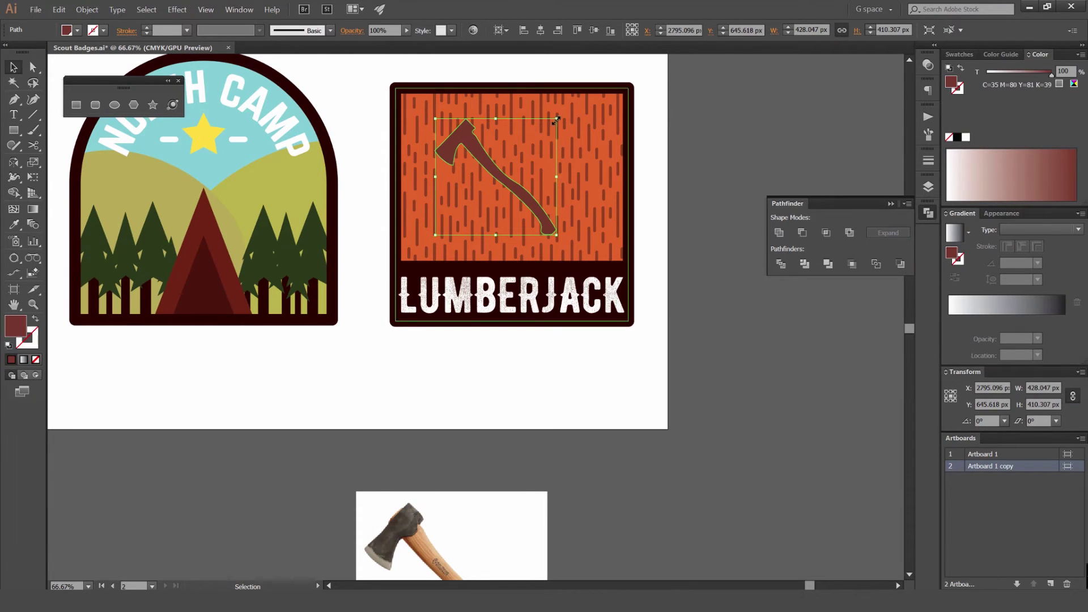
pyautogui.click(959, 54)
pyautogui.click(984, 90)
pyautogui.click(654, 133)
# Enlarge the dark axe to about 449 by 431 px and position it in the orange area
pyautogui.click(495, 164)
pyautogui.scroll(2, 496, 164)
pyautogui.scroll(-1, 614, 106)
pyautogui.moveTo(621, 98); pyautogui.dragTo(626, 94)
pyautogui.moveTo(519, 146); pyautogui.dragTo(488, 172)
# Reflect the axe across a vertical axis through the anchor point midway along the handle's upper edge
pyautogui.press('o')
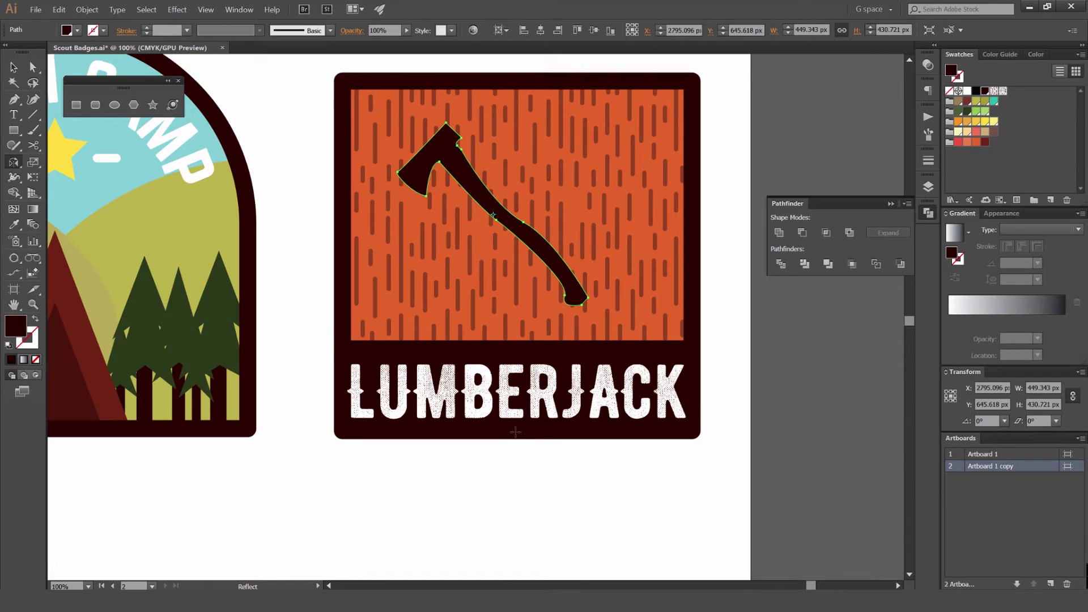
pyautogui.hotkey('ctrl', 'y')
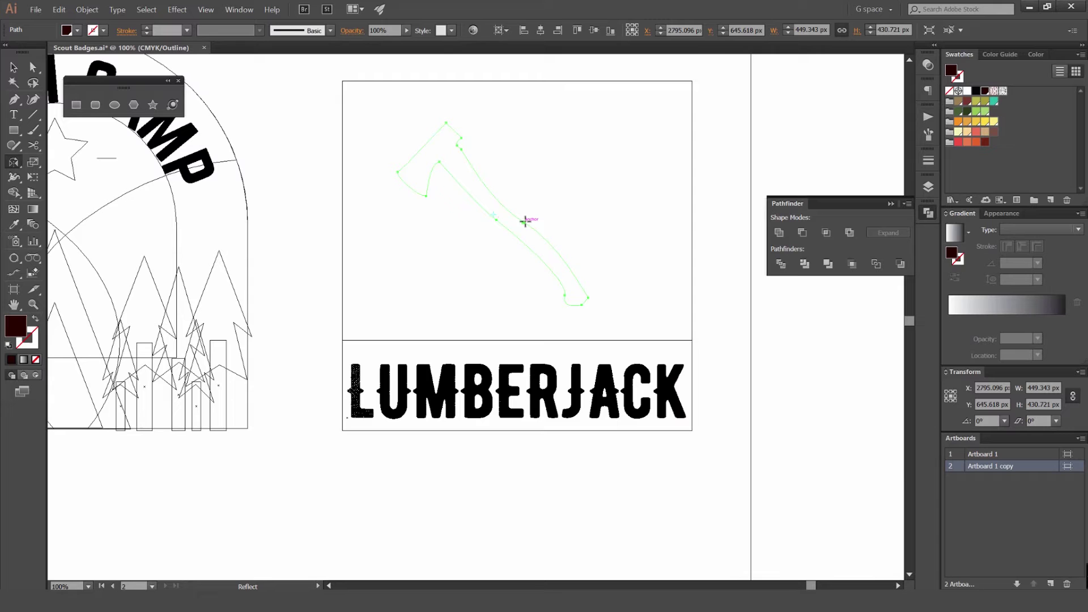
pyautogui.hotkey('ctrl', 'y')
pyautogui.keyDown('alt'); pyautogui.click(524, 221); pyautogui.keyUp('alt')
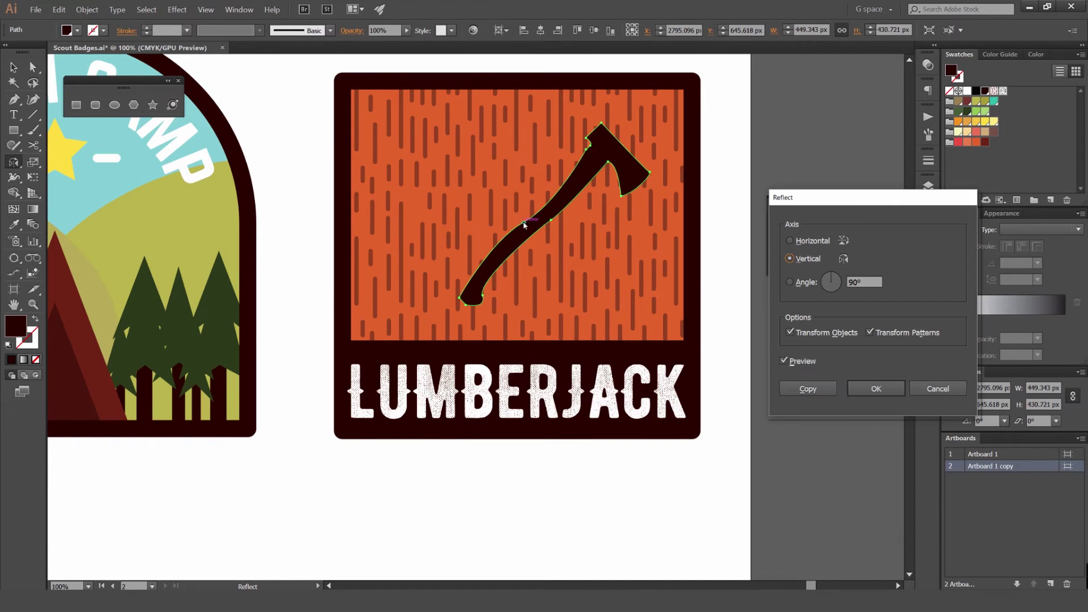
pyautogui.click(876, 389)
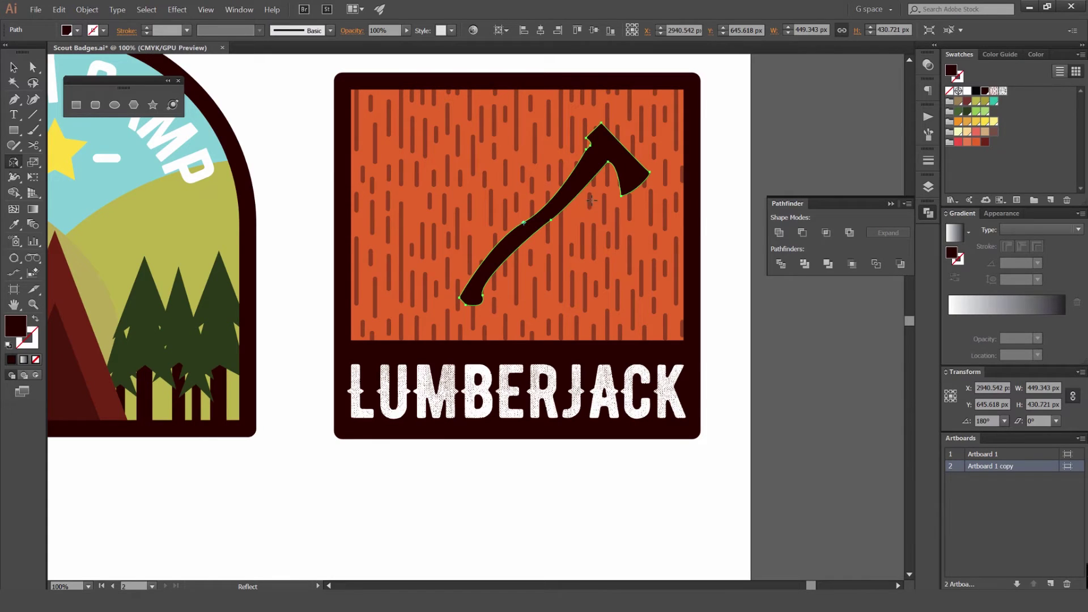
# Undo the axe's reflection and reflect a copy of it across a vertical axis through the anchor on the handle's upper edge
pyautogui.hotkey('ctrl', 'z')
pyautogui.keyDown('alt'); pyautogui.click(525, 223); pyautogui.keyUp('alt')
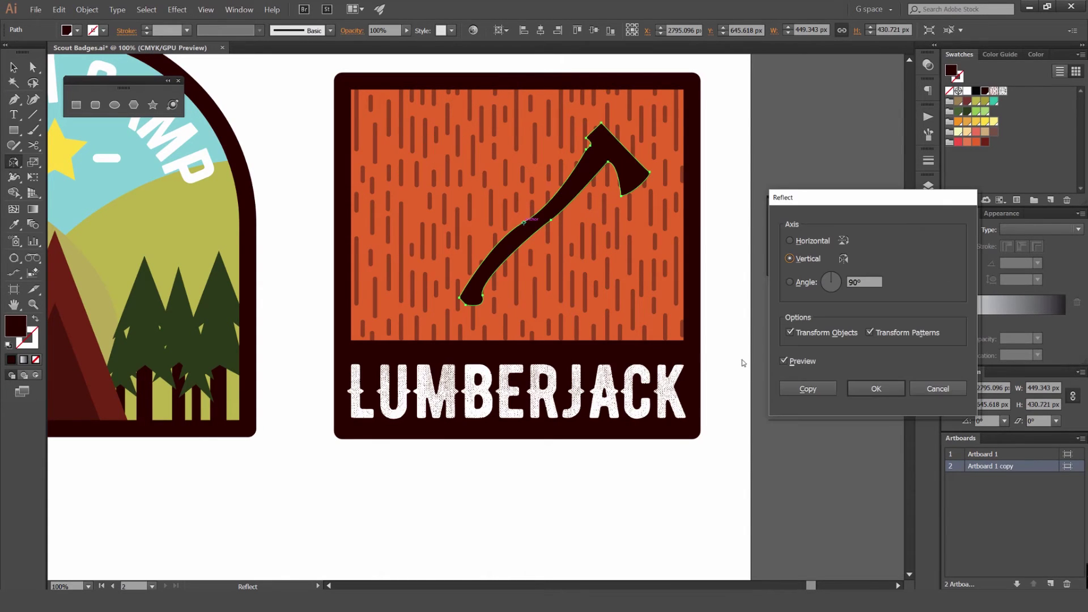
pyautogui.click(807, 388)
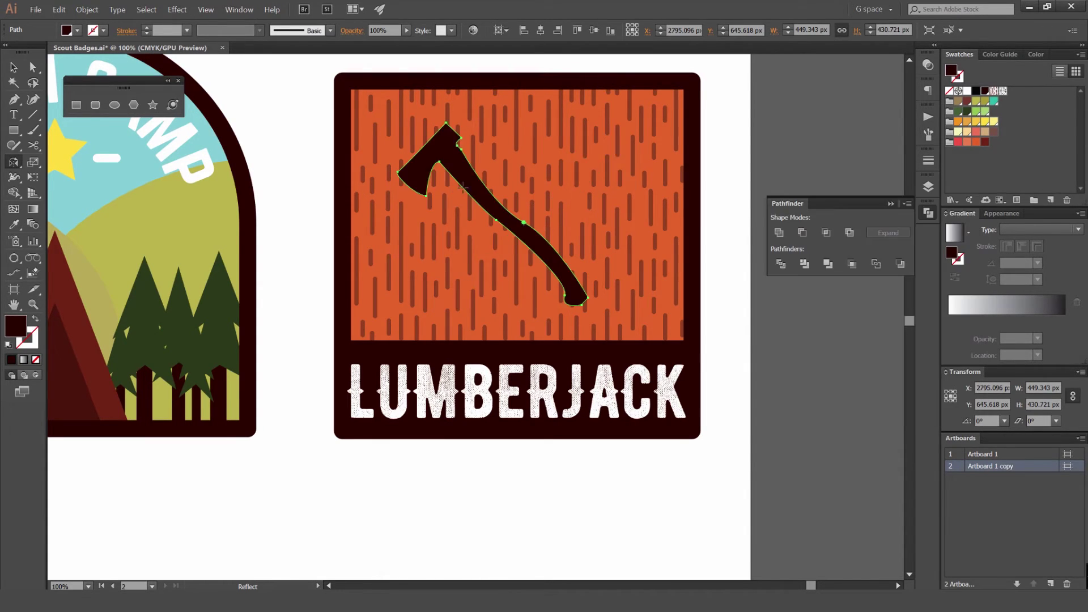
# Move the axe closer to its mirrored copy so their handles cross, and group the two axes
pyautogui.click(767, 123)
pyautogui.moveTo(626, 163); pyautogui.dragTo(576, 165)
pyautogui.keyDown('shift'); pyautogui.click(445, 166); pyautogui.keyUp('shift')
pyautogui.hotkey('ctrl', 'g')
# Centre the crossed-axes group on the badge's square frame and deselect everything
pyautogui.keyDown('shift'); pyautogui.click(560, 100); pyautogui.keyUp('shift')
pyautogui.click(540, 30)
pyautogui.click(593, 30)
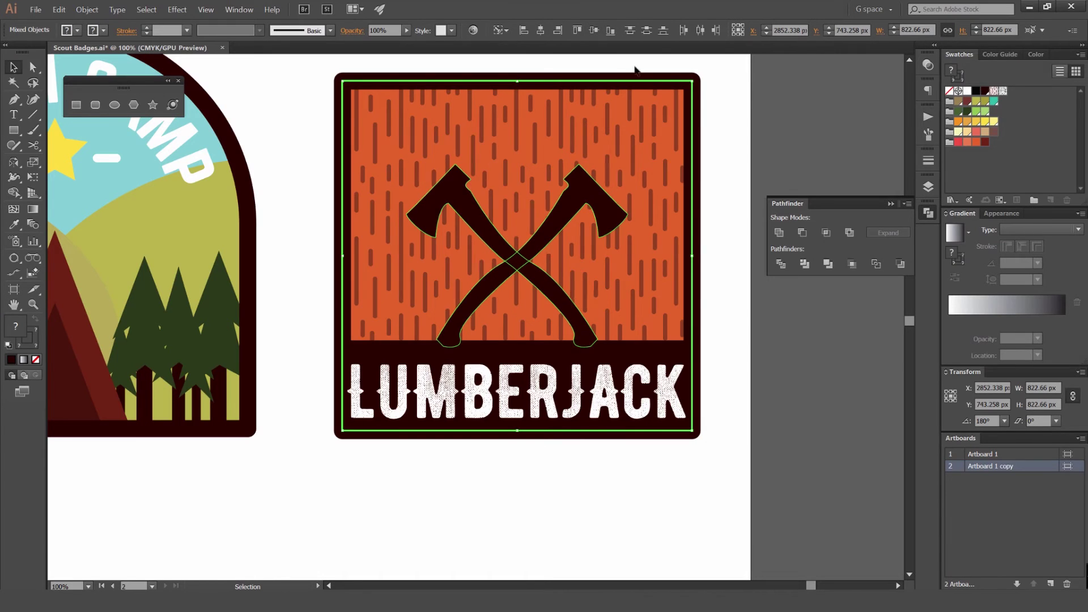
pyautogui.click(770, 115)
# Examine the crossed axes up close, checking the anchor points where the two handles overlap
pyautogui.moveTo(651, 140); pyautogui.dragTo(631, 177)
pyautogui.scroll(-2, 602, 182)
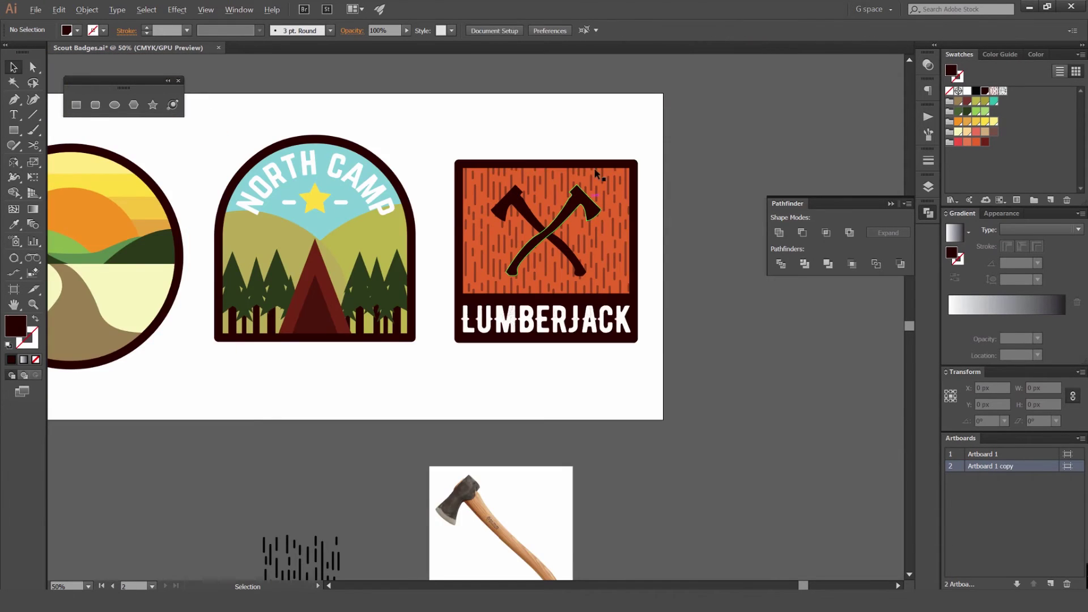
pyautogui.scroll(1, 633, 191)
pyautogui.scroll(4, 582, 272)
pyautogui.scroll(-4, 599, 172)
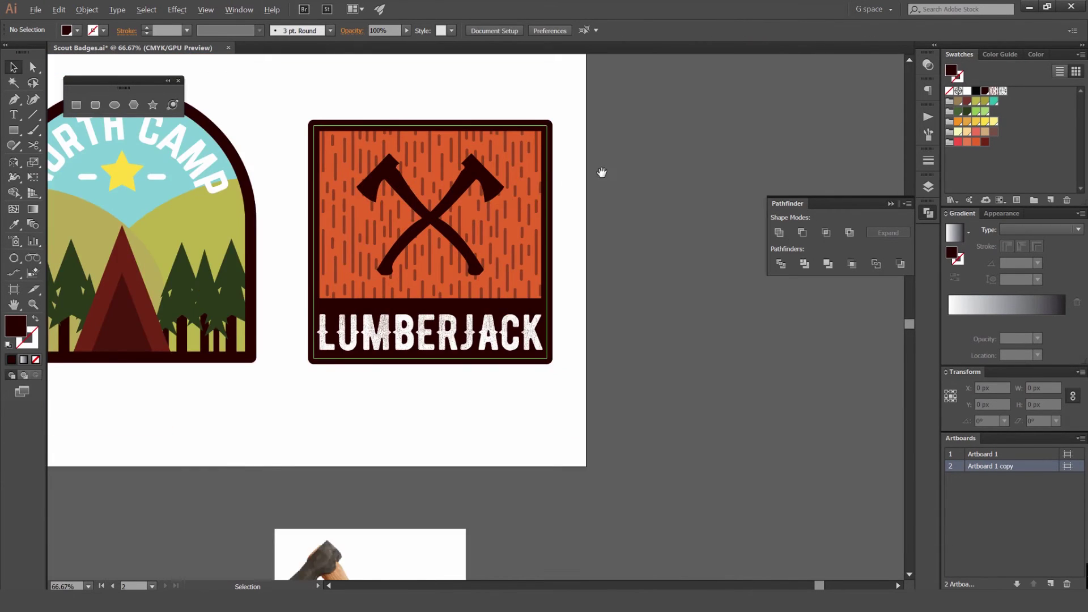
pyautogui.scroll(3, 527, 242)
pyautogui.scroll(1, 527, 242)
pyautogui.press('a')
pyautogui.click(435, 301)
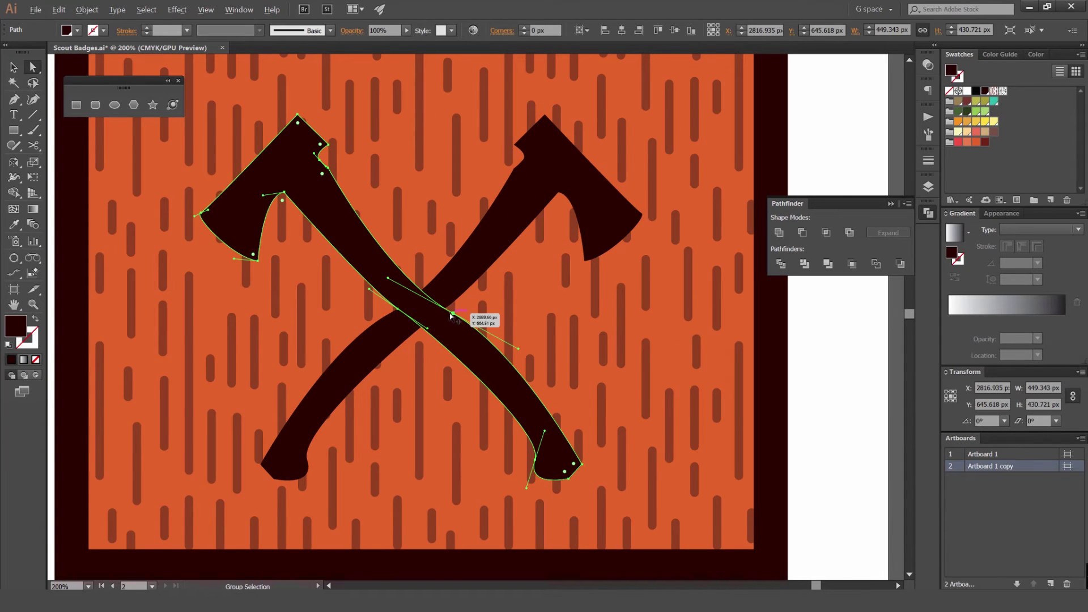
pyautogui.scroll(1, 454, 316)
pyautogui.moveTo(453, 314); pyautogui.dragTo(562, 279)
pyautogui.scroll(-4, 488, 303)
pyautogui.click(654, 270)
# Draw a rectangle about 729 by 542 px outward from the axes' crossing, just inside the orange area's edges
pyautogui.press('v')
pyautogui.press('m')
pyautogui.press('v')
pyautogui.press('m')
pyautogui.press('m')
pyautogui.moveTo(520, 287); pyautogui.dragTo(622, 361)
# Align the new rectangle to the centre of the badge's frame, undoing the vertical alignment
pyautogui.press('v')
pyautogui.keyDown('shift'); pyautogui.click(544, 195); pyautogui.keyUp('shift')
pyautogui.click(544, 195)
pyautogui.click(541, 30)
pyautogui.click(594, 31)
pyautogui.hotkey('ctrl', 'z')
# Remove the inner rectangle's fill and give it a 20 pt dark brown stroke with round caps and round corners
pyautogui.click(692, 134)
pyautogui.click(602, 232)
pyautogui.press('/')
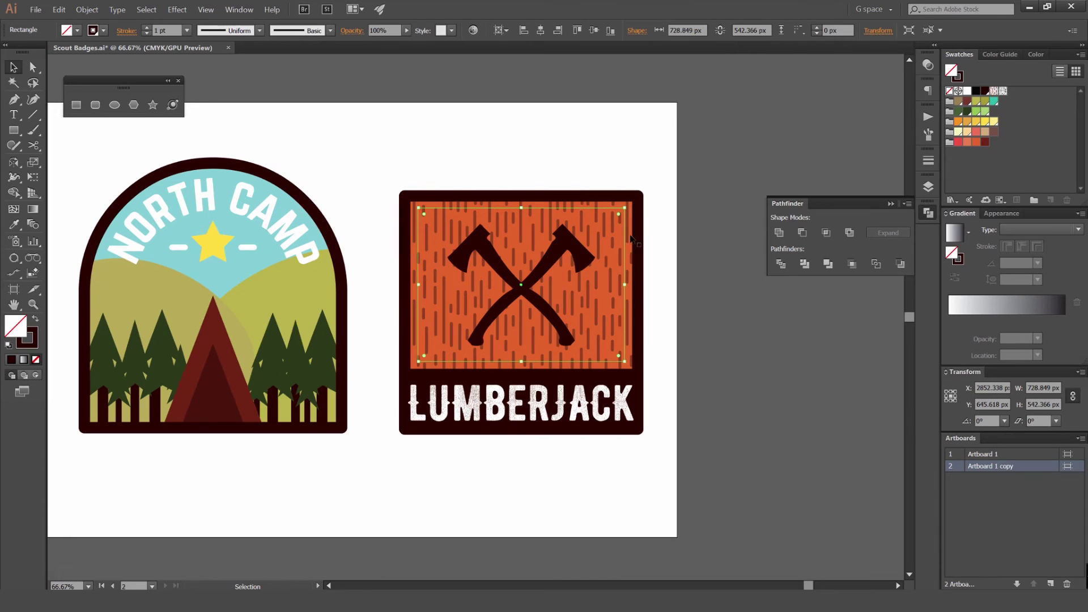
pyautogui.click(929, 161)
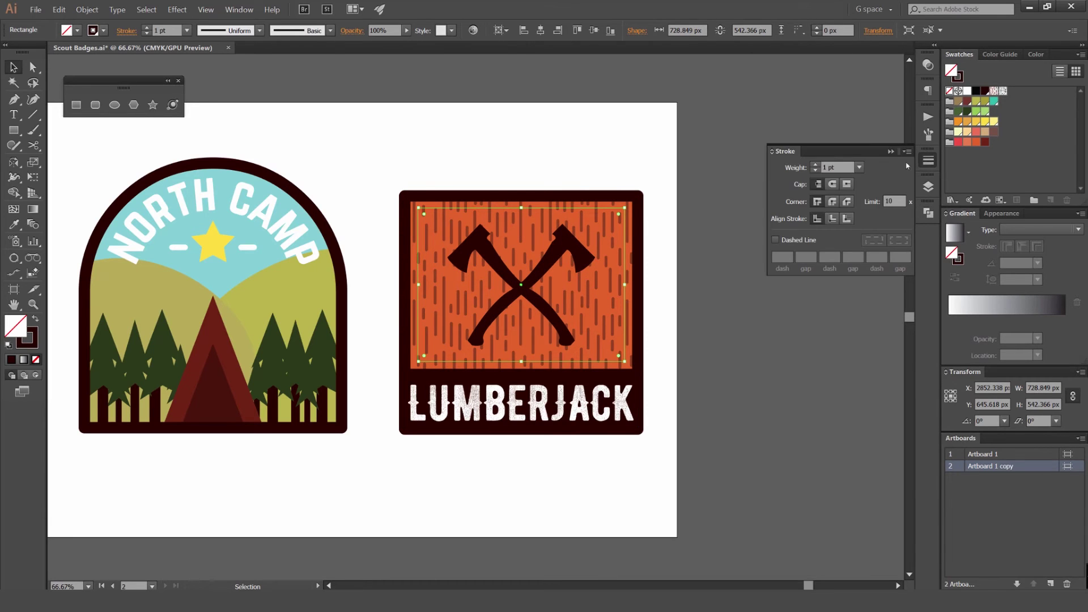
pyautogui.moveTo(928, 161); pyautogui.dragTo(819, 175)
pyautogui.click(856, 162)
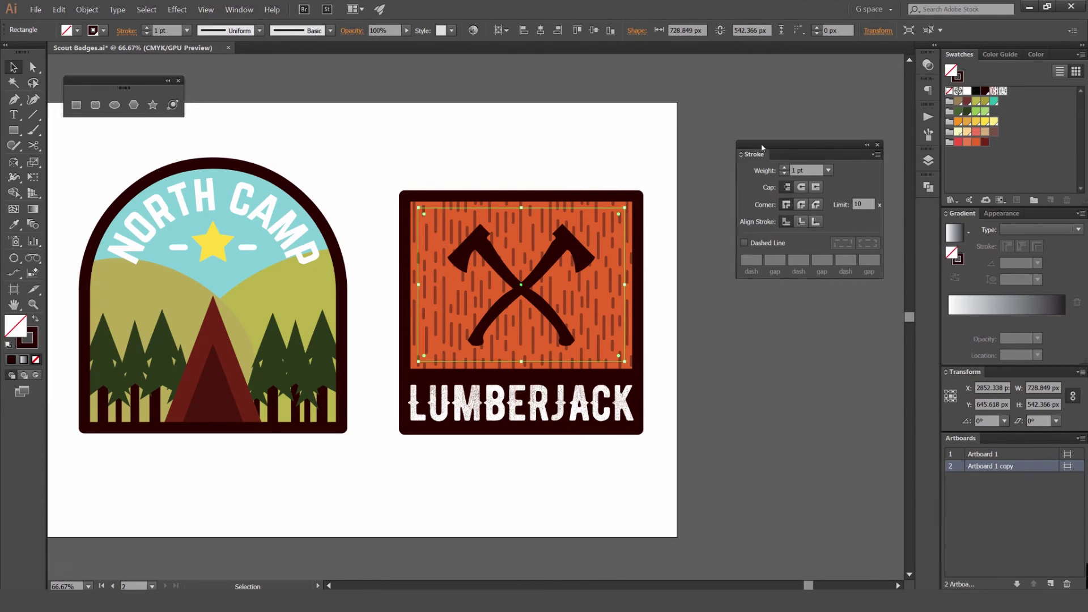
pyautogui.click(762, 168)
pyautogui.click(761, 169)
pyautogui.click(762, 170)
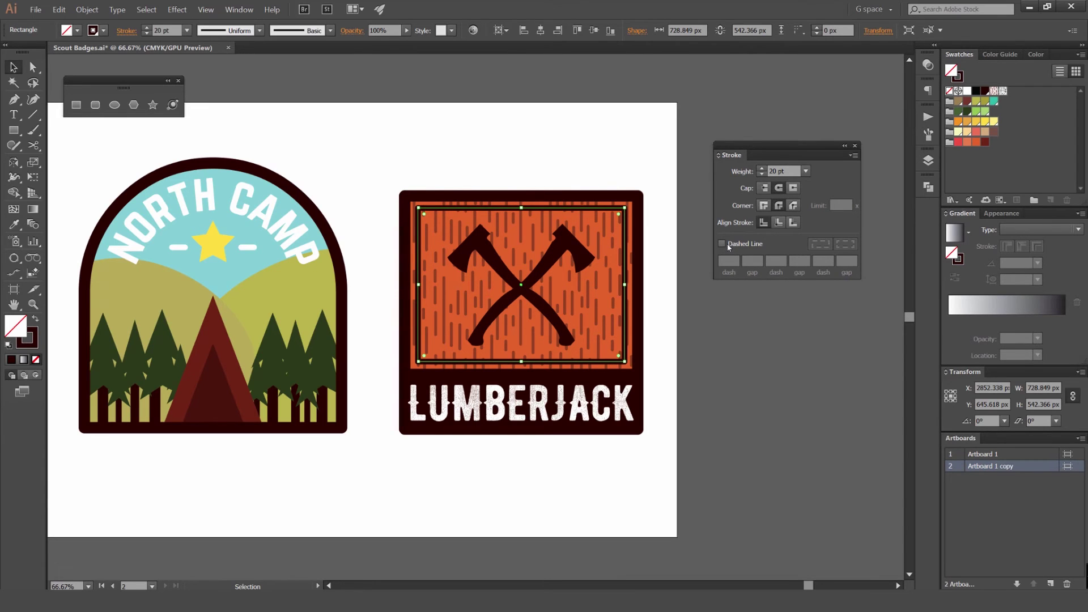
# Turn the rectangle's outline into a dashed line with a dash length of 60 pt
pyautogui.scroll(1, 611, 263)
pyautogui.scroll(4, 729, 260)
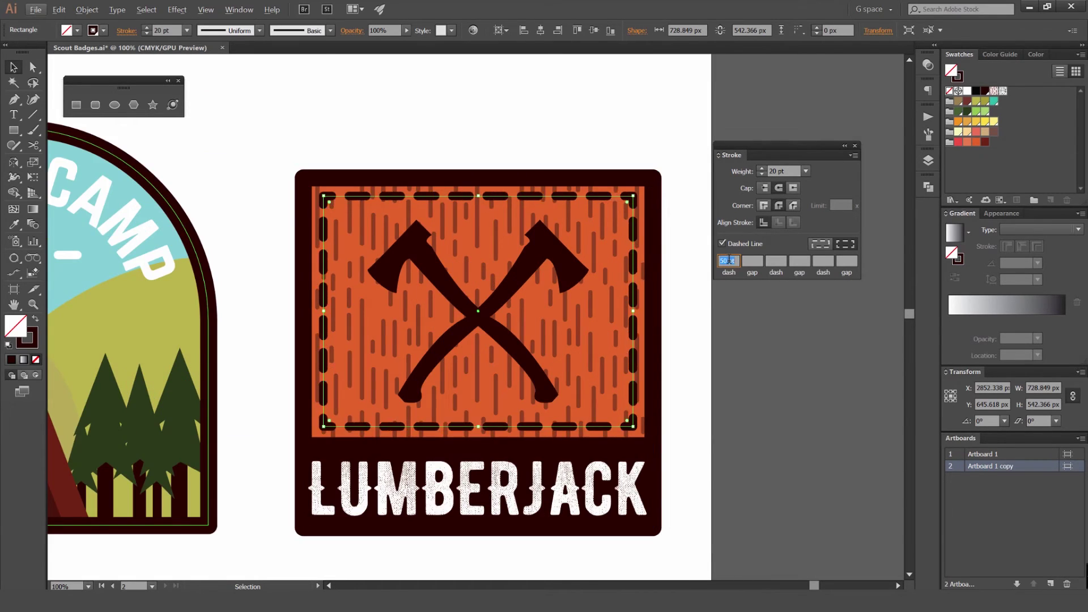
pyautogui.press('Down')
pyautogui.press('Down')
pyautogui.press('Down')
pyautogui.press('Down')
pyautogui.press('Down')
pyautogui.press('Down')
pyautogui.press('Down')
pyautogui.press('Down')
pyautogui.press('Down')
pyautogui.press('Down')
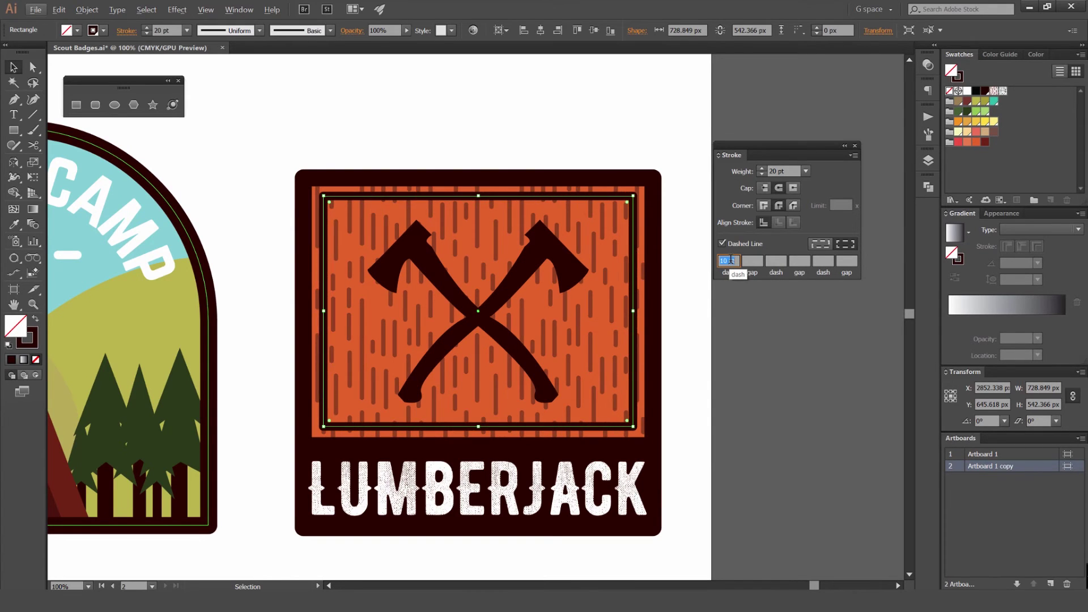
pyautogui.press('Up')
pyautogui.press('Up')
pyautogui.press('Up')
pyautogui.press('Up')
pyautogui.press('Up')
pyautogui.press('Up')
pyautogui.press('Up')
pyautogui.press('Up')
pyautogui.press('Up')
pyautogui.press('Up')
pyautogui.press('Up')
pyautogui.press('Up')
pyautogui.press('Up')
pyautogui.press('Up')
pyautogui.press('Up')
pyautogui.press('Up')
pyautogui.press('Up')
pyautogui.press('Up')
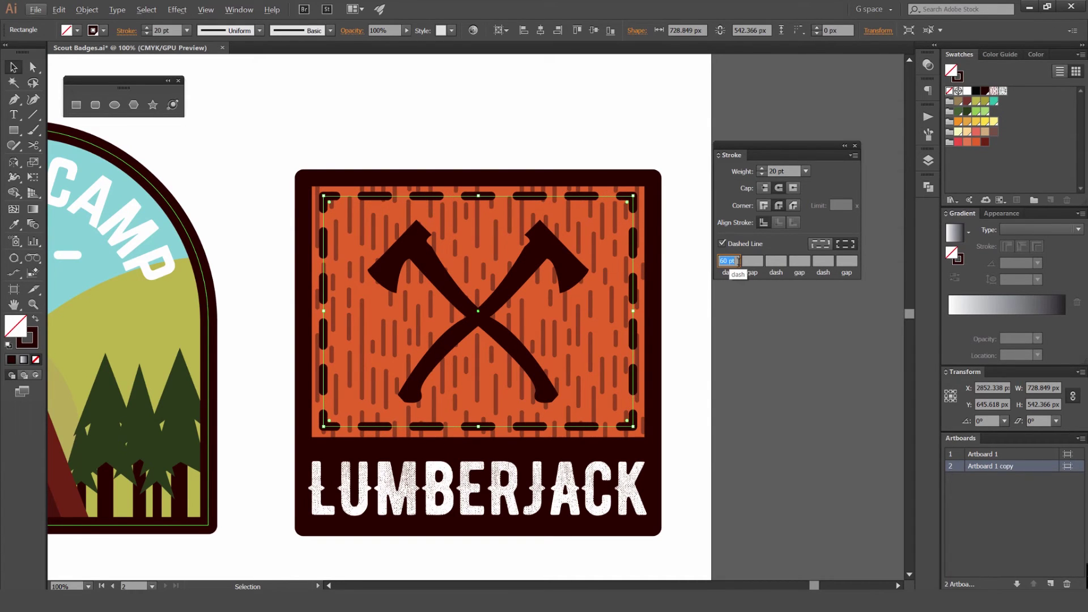
# Set the gap between the dashes to 80 pt and the outline's stroke weight to 15 pt
pyautogui.click(750, 261)
pyautogui.scroll(12, 750, 262)
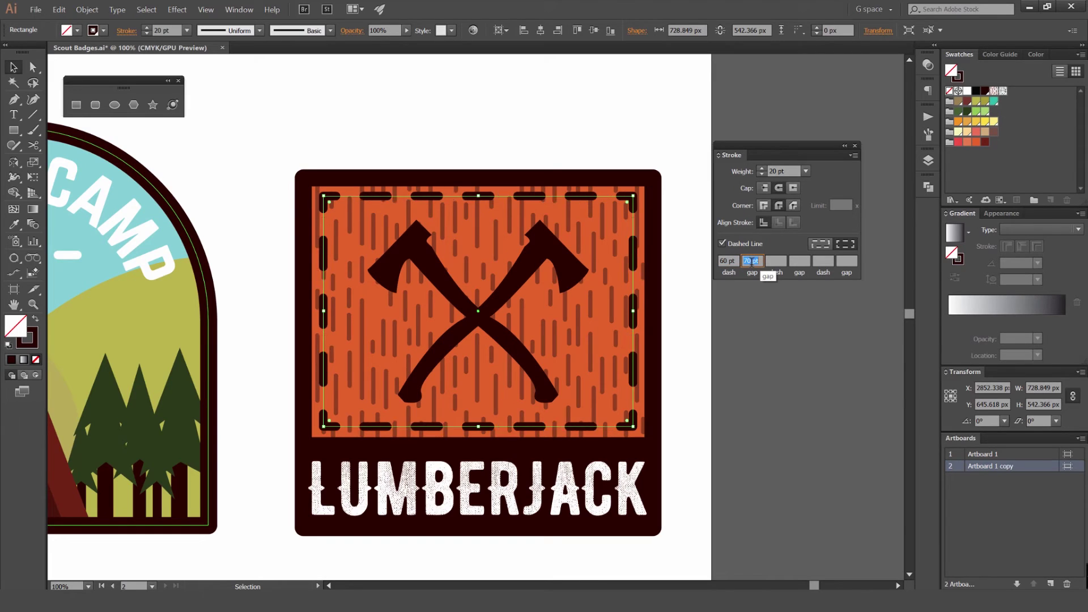
pyautogui.hotkey('shift', 'Down')
pyautogui.hotkey('shift', 'Down')
pyautogui.hotkey('shift', 'Down')
pyautogui.hotkey('shift', 'Down')
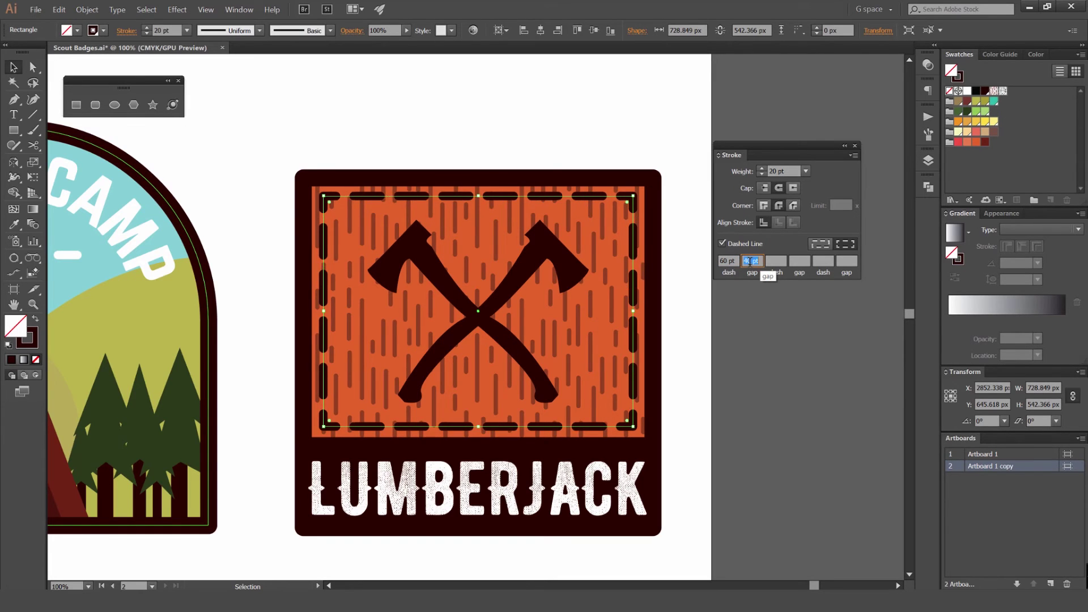
pyautogui.click(761, 173)
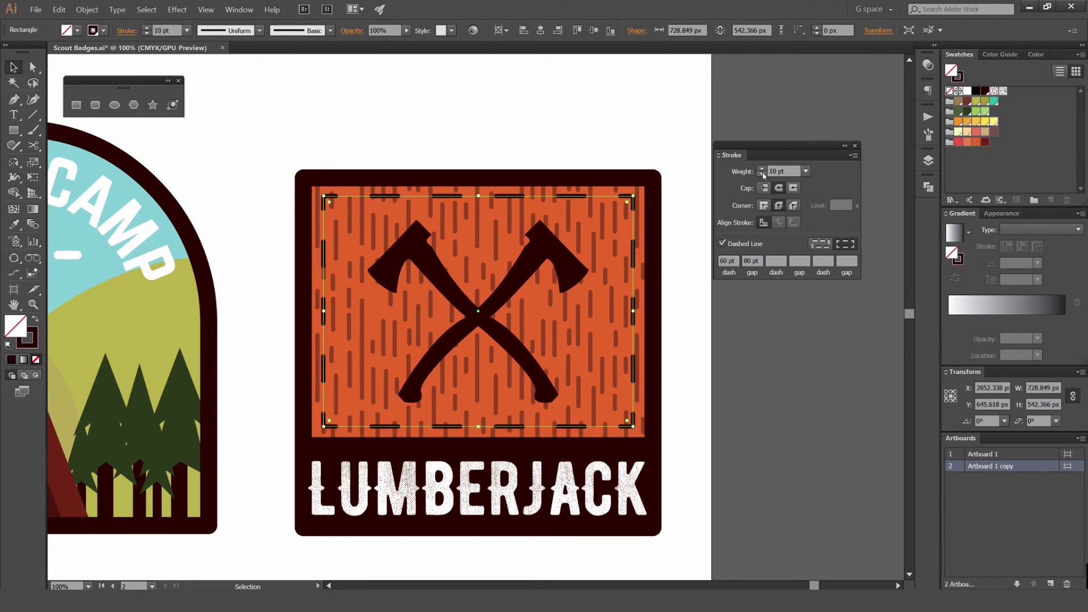
pyautogui.click(761, 170)
pyautogui.click(760, 169)
pyautogui.click(761, 169)
pyautogui.click(760, 170)
pyautogui.click(761, 169)
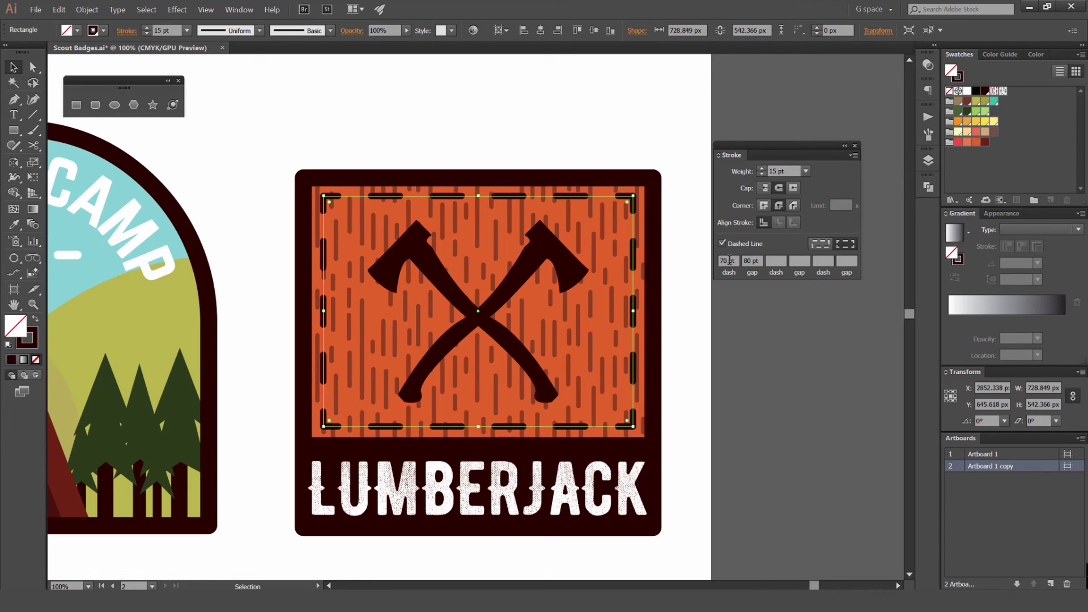
# Try a zero-length dash on the rectangle's outline and restore the dash length to 60 pt
pyautogui.scroll(-7, 729, 261)
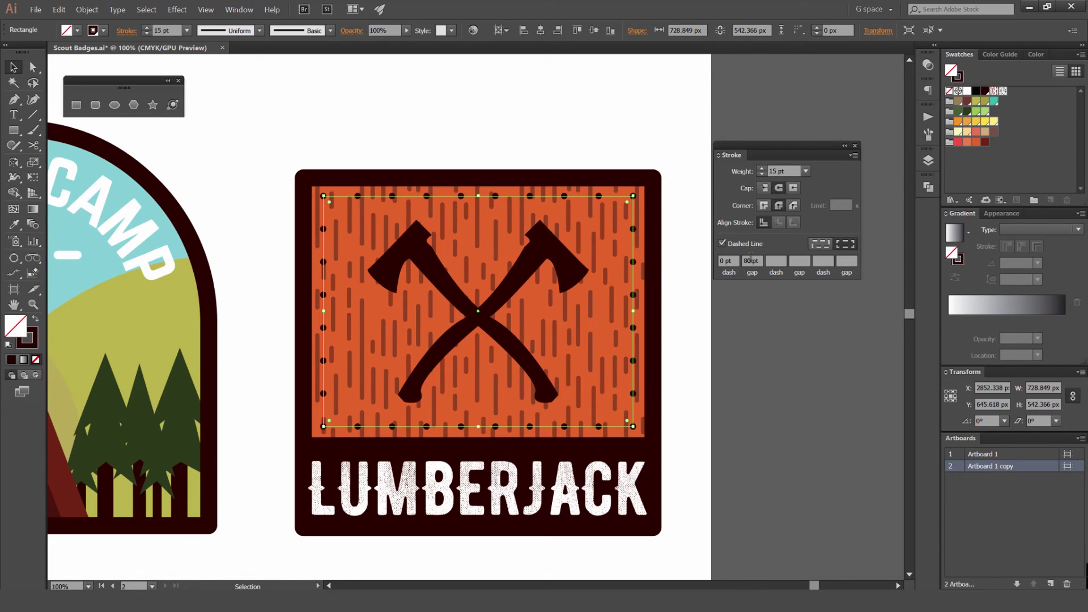
pyautogui.hotkey('shift', 'Up')
pyautogui.hotkey('shift', 'Up')
pyautogui.hotkey('shift', 'Up')
pyautogui.hotkey('shift', 'Up')
pyautogui.hotkey('shift', 'Up')
pyautogui.hotkey('shift', 'Up')
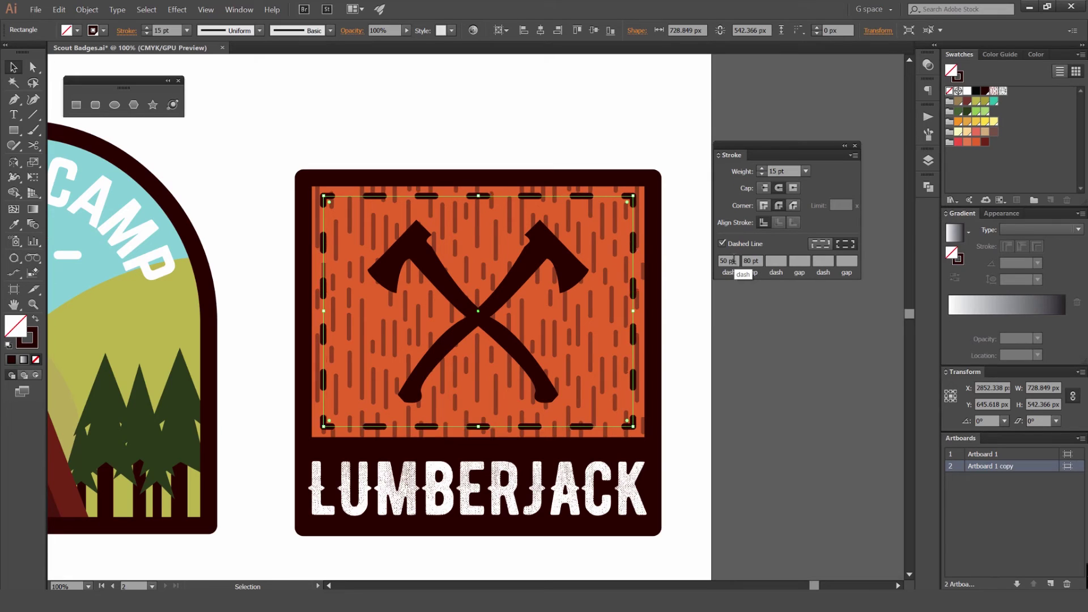
pyautogui.hotkey('shift', 'Down')
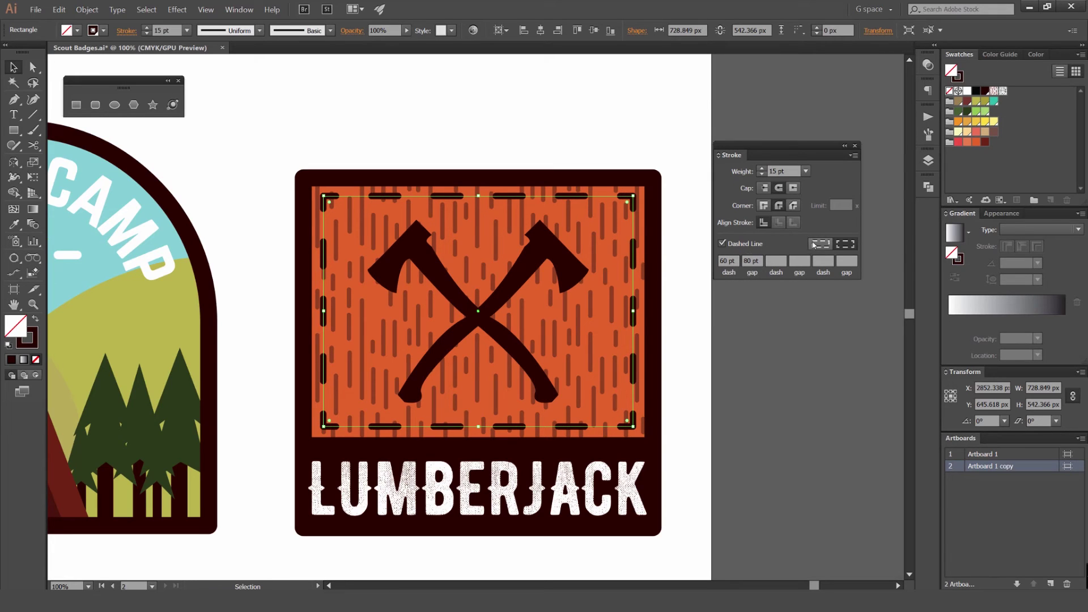
# Compare exact dash spacing with corner-aligned dashes, keep the corner alignment, and colour the dashed outline pale yellow
pyautogui.click(816, 244)
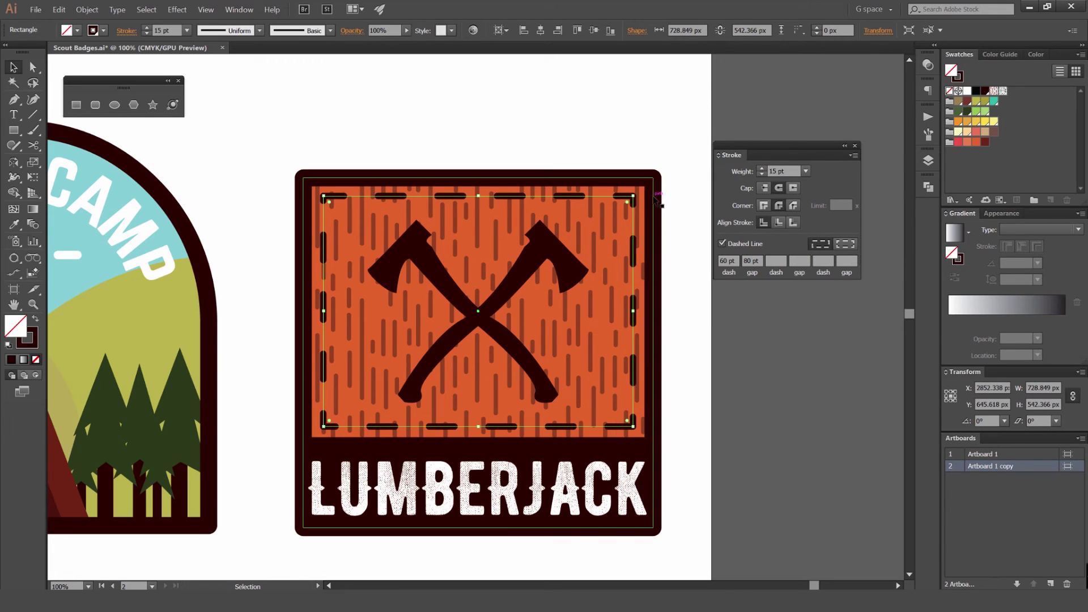
pyautogui.click(848, 244)
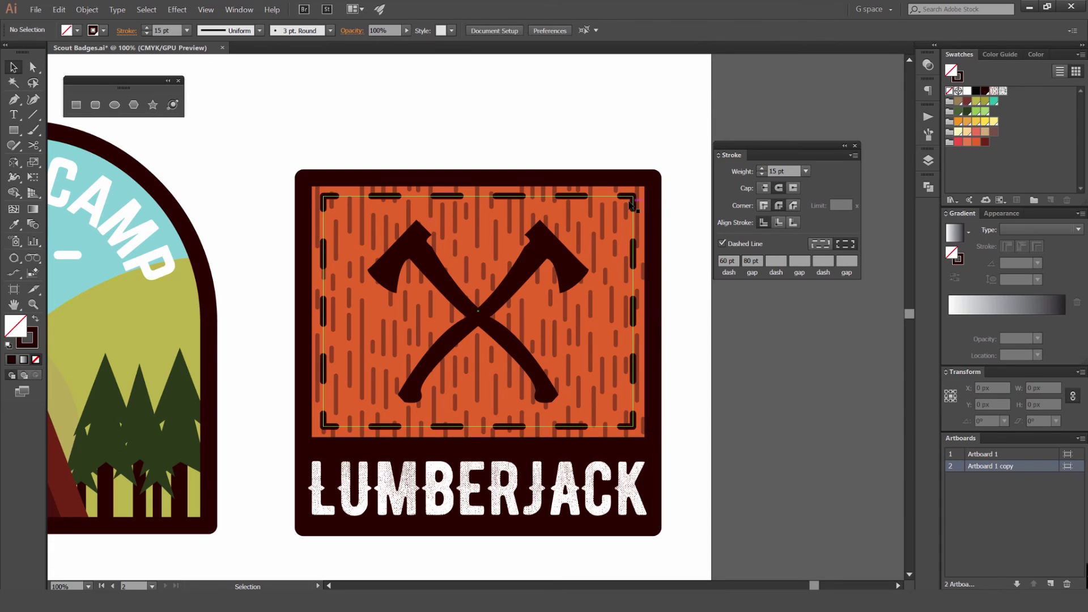
pyautogui.click(958, 132)
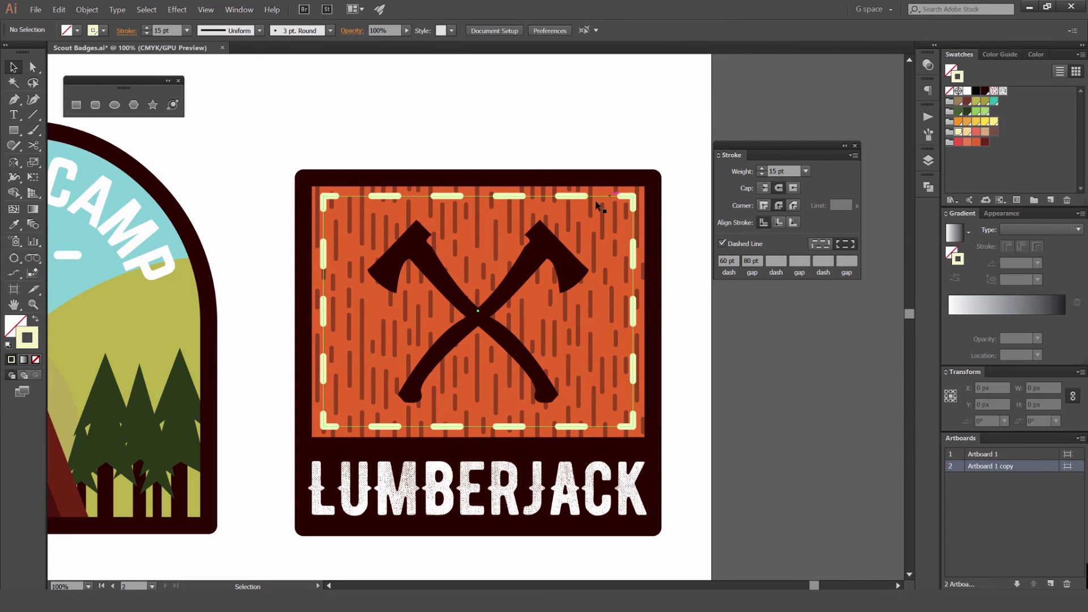
pyautogui.click(575, 139)
# Draw a circle about 31 px across above the point where the axe handles cross
pyautogui.scroll(1, 551, 196)
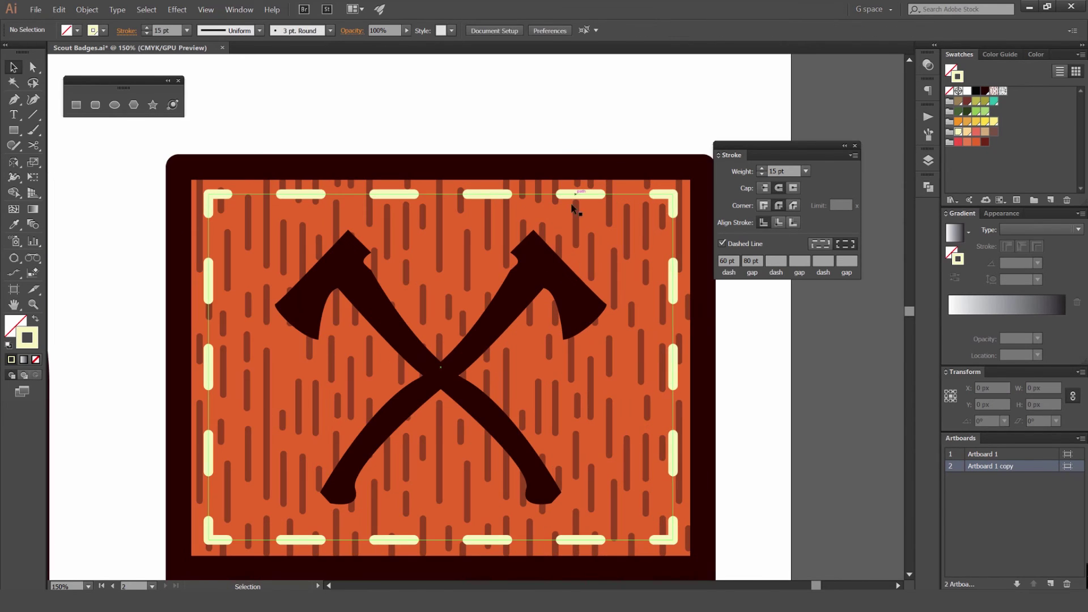
pyautogui.moveTo(454, 293)
pyautogui.mouseDown()
pyautogui.moveTo(511, 259)
pyautogui.moveTo(509, 283)
pyautogui.mouseUp()
pyautogui.press('l')
pyautogui.press('v')
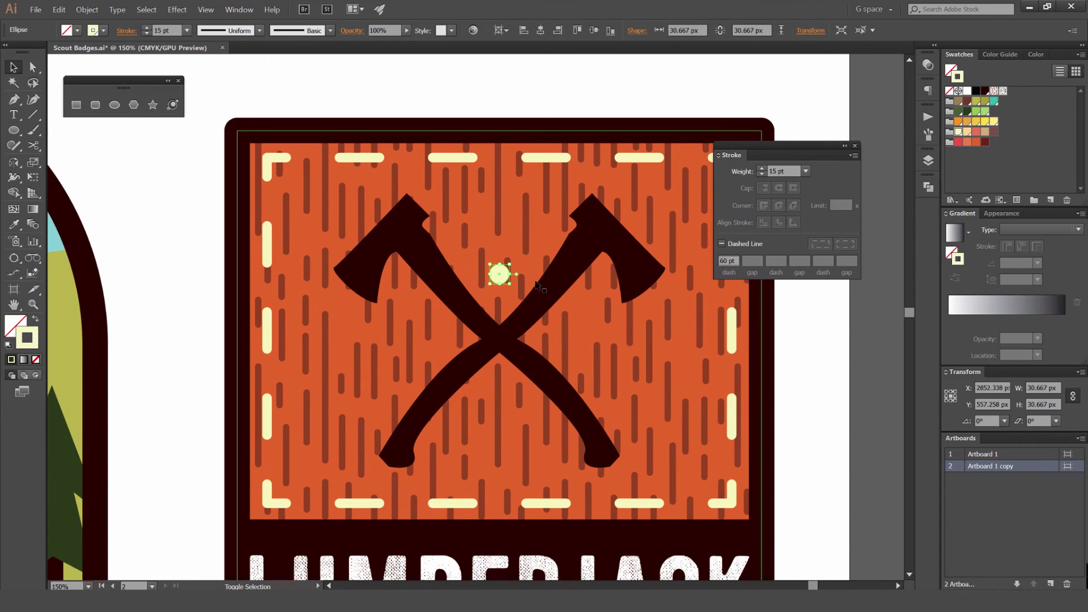
# Give the small circle a dark brown outline with a weight of 10 pt
pyautogui.click(986, 91)
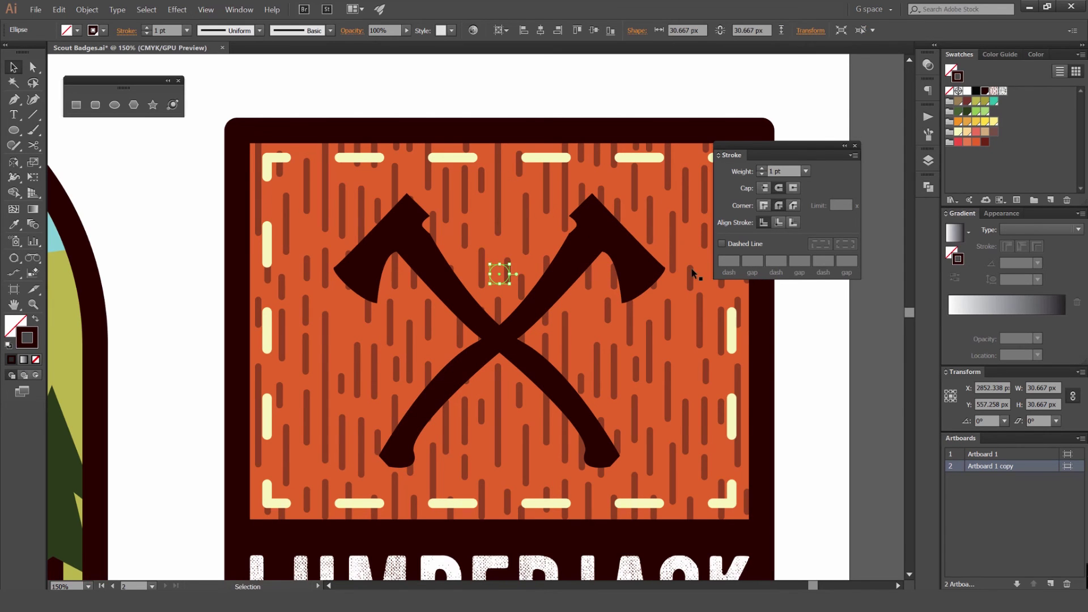
pyautogui.keyDown('shift'); pyautogui.click(761, 169); pyautogui.keyUp('shift')
pyautogui.keyDown('shift'); pyautogui.click(761, 168); pyautogui.keyUp('shift')
pyautogui.keyDown('shift'); pyautogui.click(761, 168); pyautogui.keyUp('shift')
# Duplicate the circle below the crossing and add the pair rotated by a quarter turn, placing one circle in each gap between the axes
pyautogui.moveTo(505, 302); pyautogui.dragTo(506, 411)
pyautogui.keyDown('shift'); pyautogui.click(506, 282); pyautogui.keyUp('shift')
pyautogui.moveTo(512, 260); pyautogui.dragTo(710, 342)
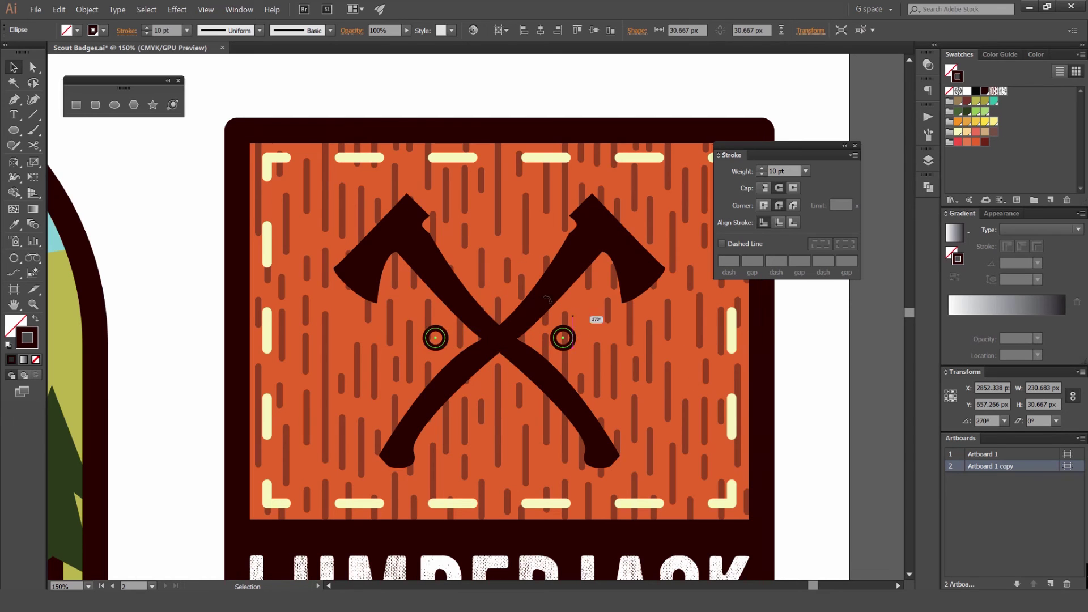
pyautogui.hotkey('ctrl', 'f')
# Swap fill and stroke on the four circles around the crossing to make solid dark brown dots
pyautogui.hotkey('ctrl', '-')
pyautogui.hotkey('ctrl', '-')
pyautogui.click(609, 322)
pyautogui.moveTo(608, 321); pyautogui.dragTo(585, 279)
pyautogui.hotkey('ctrl', '-')
pyautogui.hotkey('ctrl', '-')
pyautogui.hotkey('ctrl', '+')
pyautogui.scroll(3, 597, 284)
pyautogui.click(604, 236)
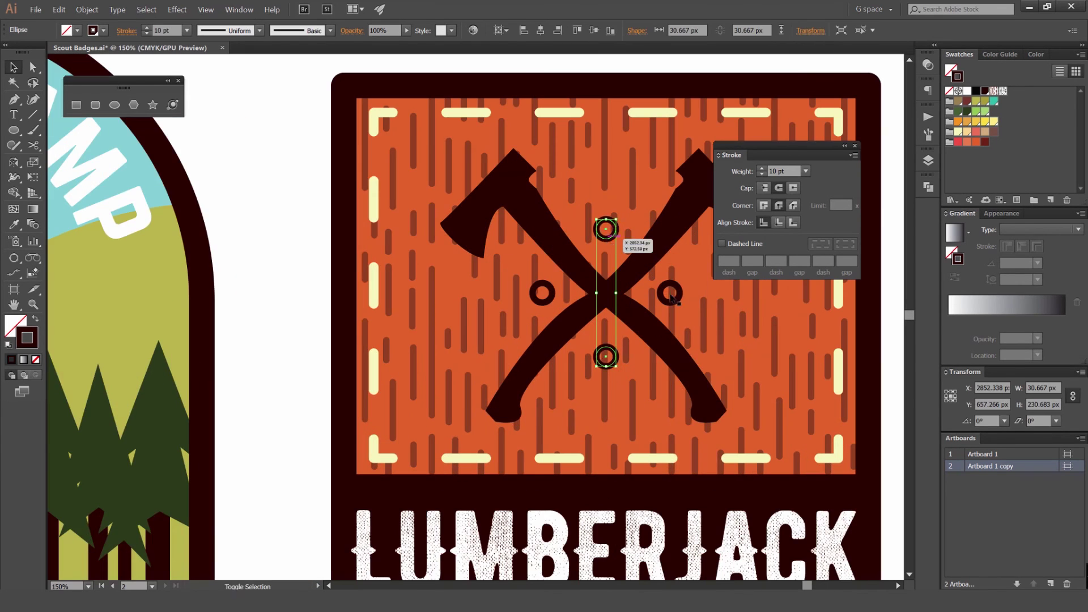
pyautogui.hotkey('shift', 'x')
pyautogui.click(664, 294)
pyautogui.hotkey('shift', 'x')
pyautogui.click(704, 306)
# Review the Lumberjack badge alongside the other scout badges on both artboards
pyautogui.scroll(-5, 704, 307)
pyautogui.moveTo(722, 304); pyautogui.dragTo(619, 316)
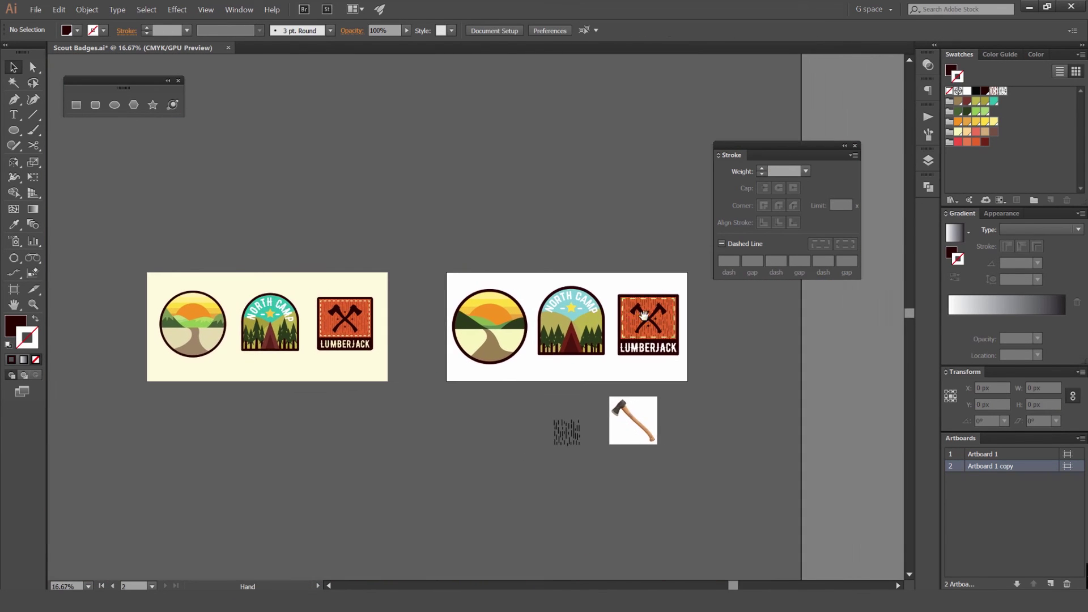
pyautogui.scroll(3, 675, 342)
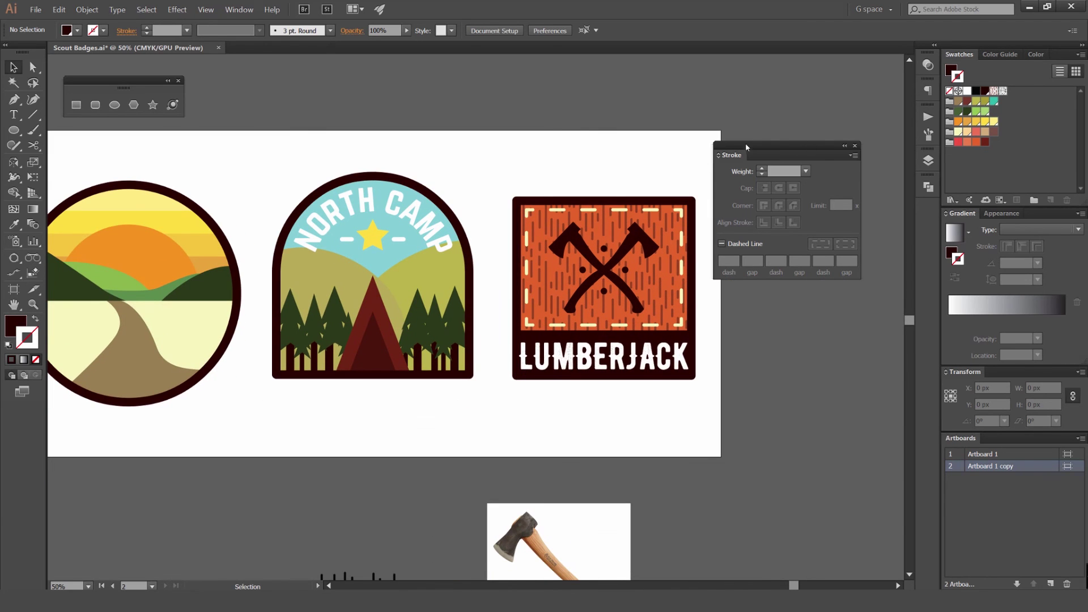
pyautogui.moveTo(746, 146); pyautogui.dragTo(815, 135)
pyautogui.moveTo(450, 177)
pyautogui.mouseDown()
pyautogui.moveTo(531, 166)
pyautogui.moveTo(473, 190)
pyautogui.mouseUp()
pyautogui.scroll(-1, 529, 160)
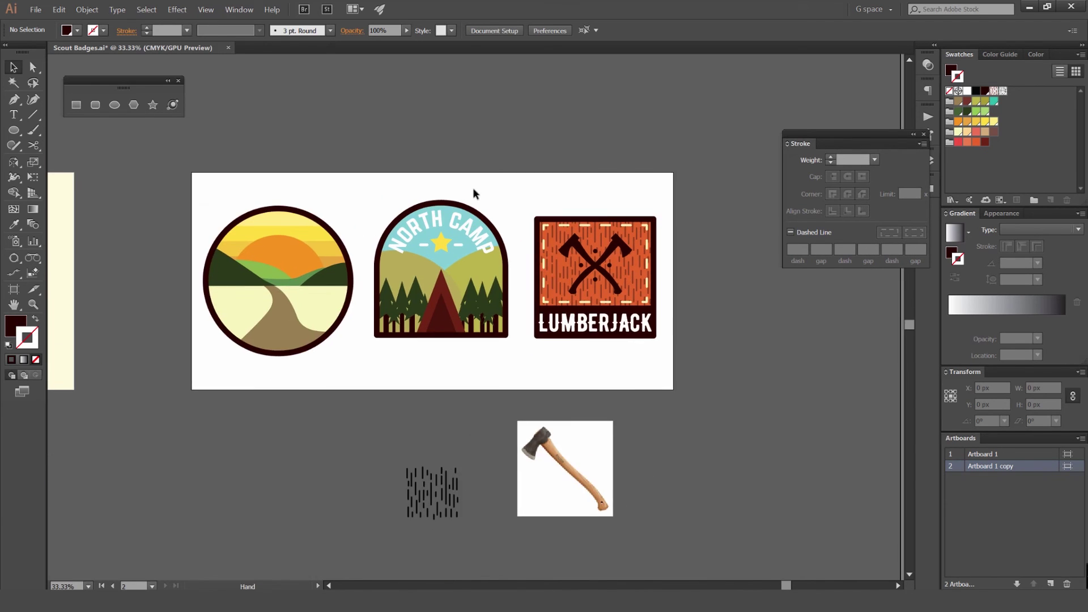
pyautogui.scroll(1, 473, 193)
pyautogui.hscroll(2, 587, 165)
# Select the whole Lumberjack badge and open Recolor Artwork for it from the Color Guide
pyautogui.moveTo(440, 449); pyautogui.dragTo(641, 215)
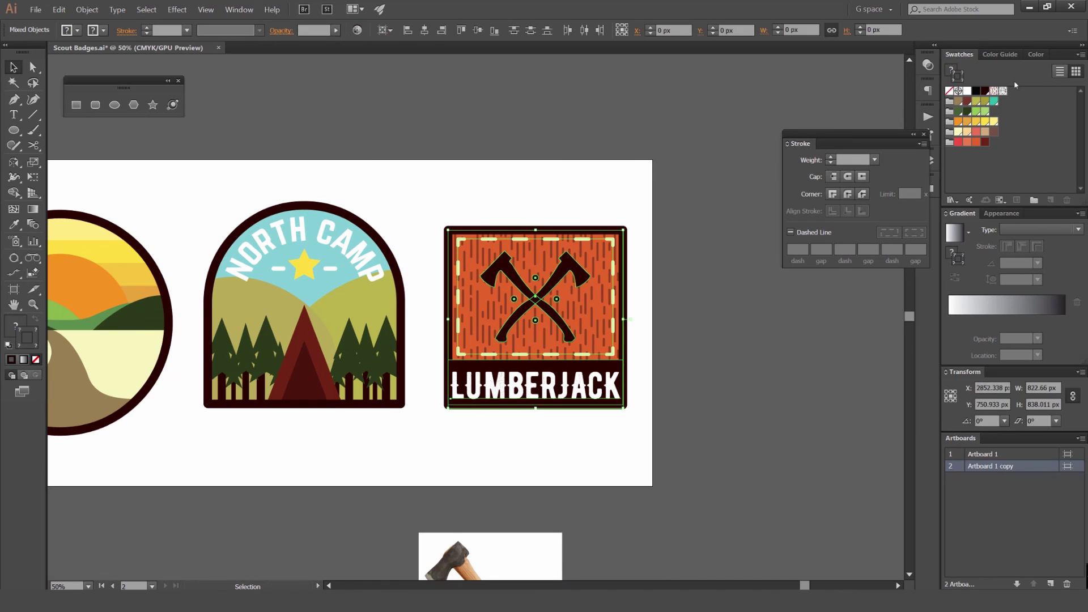
pyautogui.click(643, 208)
pyautogui.moveTo(663, 181); pyautogui.dragTo(436, 435)
pyautogui.click(995, 55)
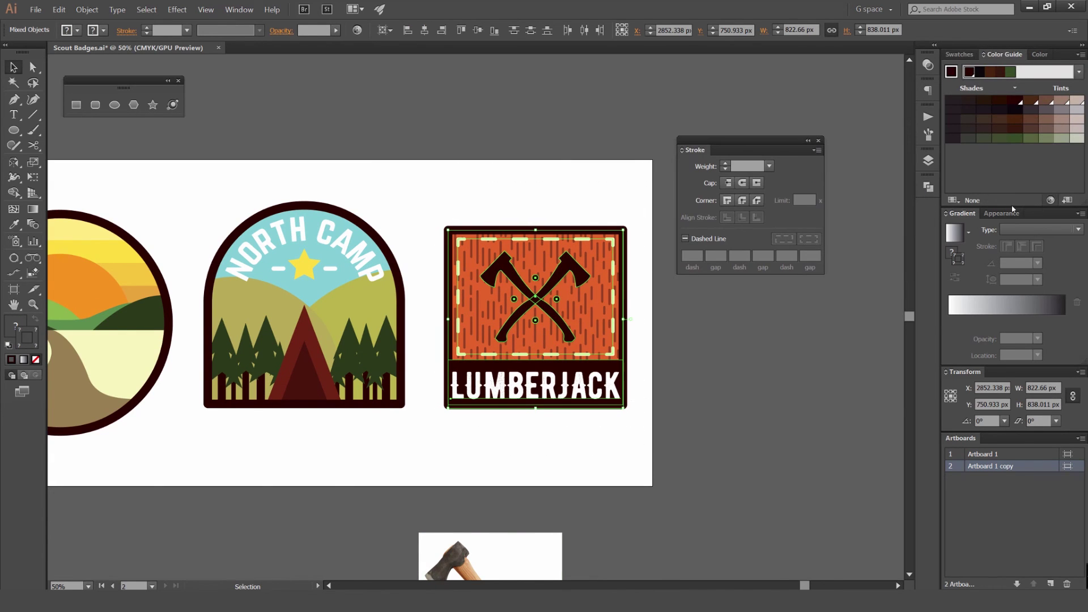
pyautogui.click(1050, 200)
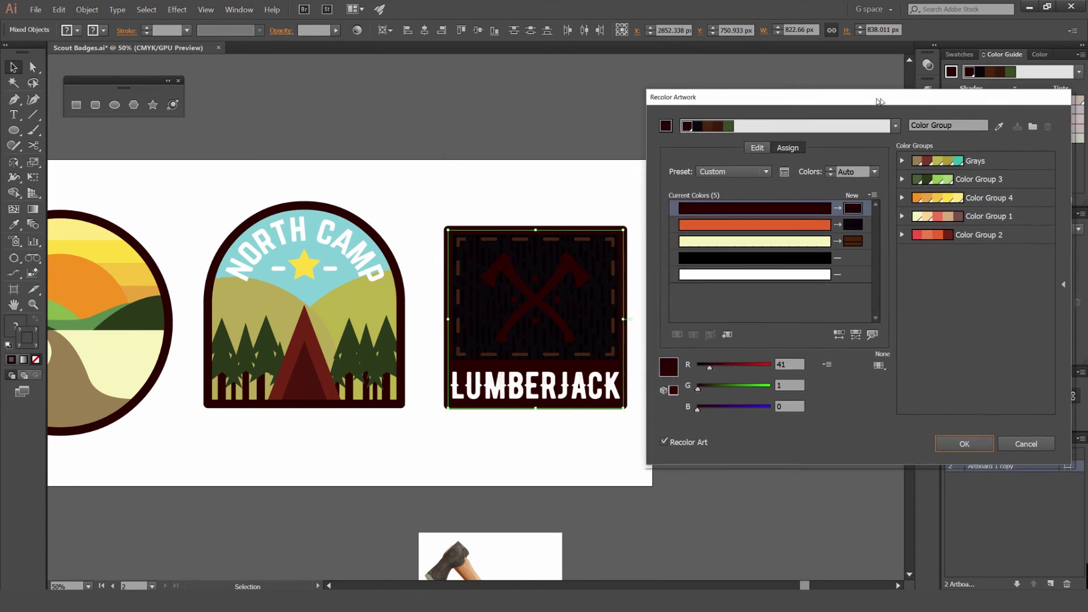
# Preview the badge in several saved color groups, including Color Groups 4, 1 and 2, and settle on the Grays group
pyautogui.click(963, 171)
pyautogui.click(962, 157)
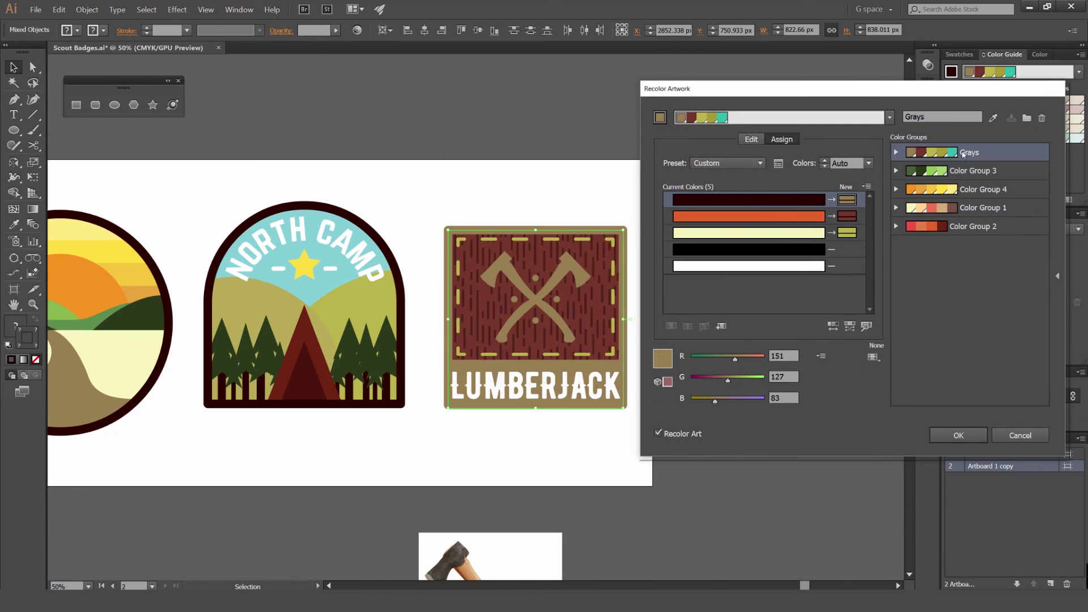
pyautogui.click(958, 193)
pyautogui.click(970, 208)
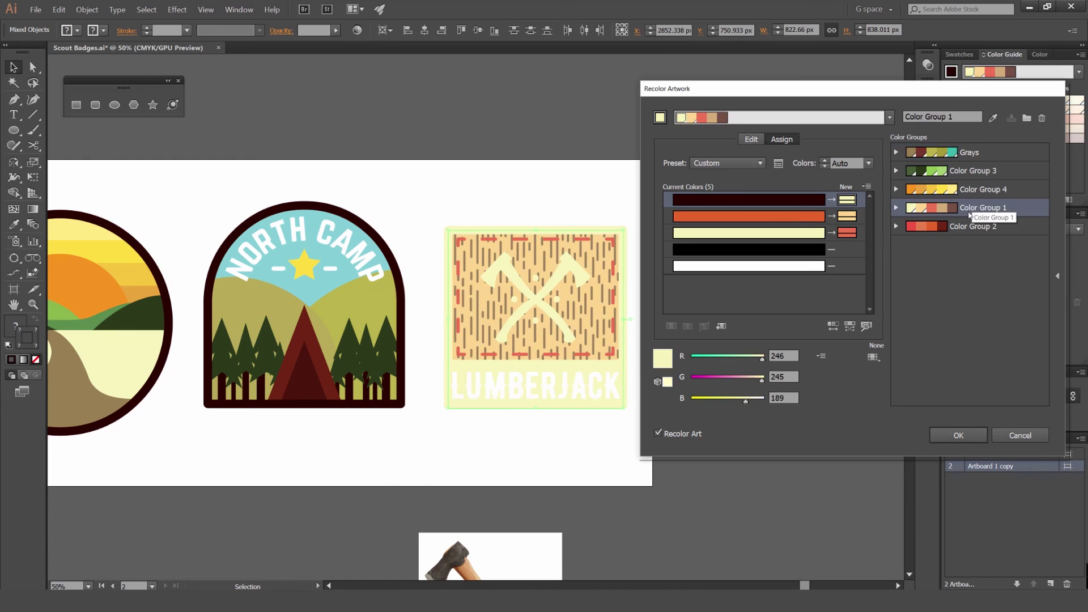
pyautogui.click(972, 226)
pyautogui.click(972, 153)
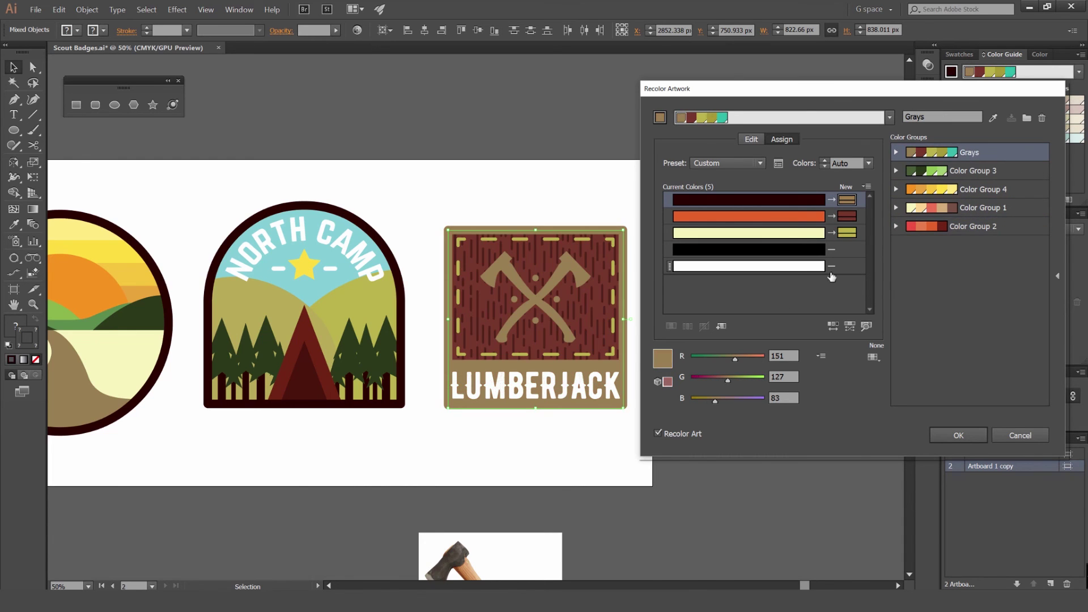
# Randomize the color order repeatedly to preview different assignments of the Grays group on the Lumberjack badge
pyautogui.click(832, 326)
pyautogui.click(831, 327)
pyautogui.click(831, 327)
pyautogui.click(831, 327)
pyautogui.click(831, 328)
pyautogui.click(831, 328)
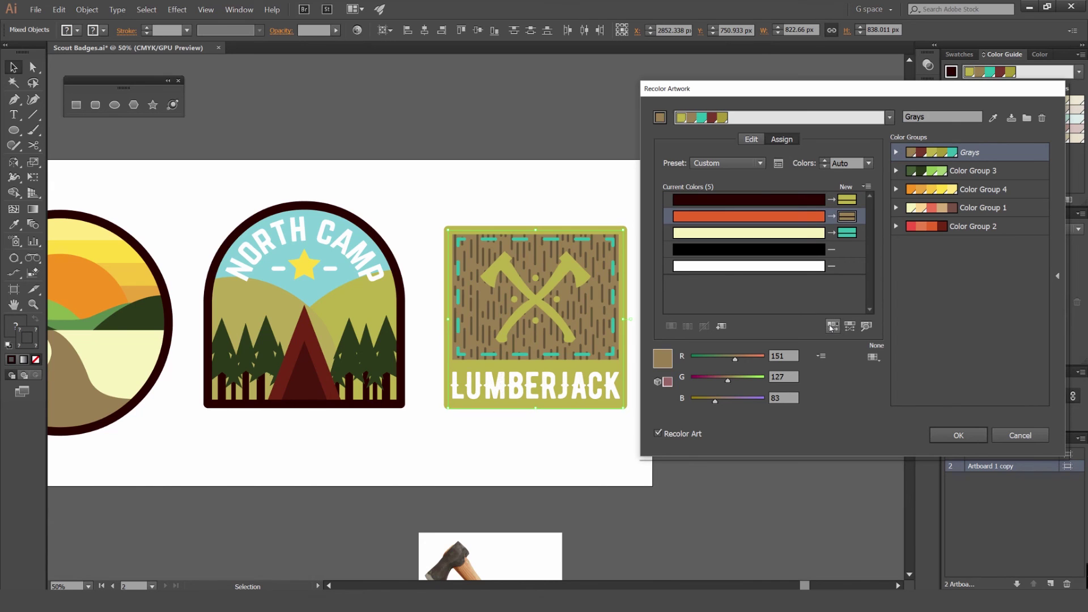
pyautogui.click(831, 328)
pyautogui.click(831, 327)
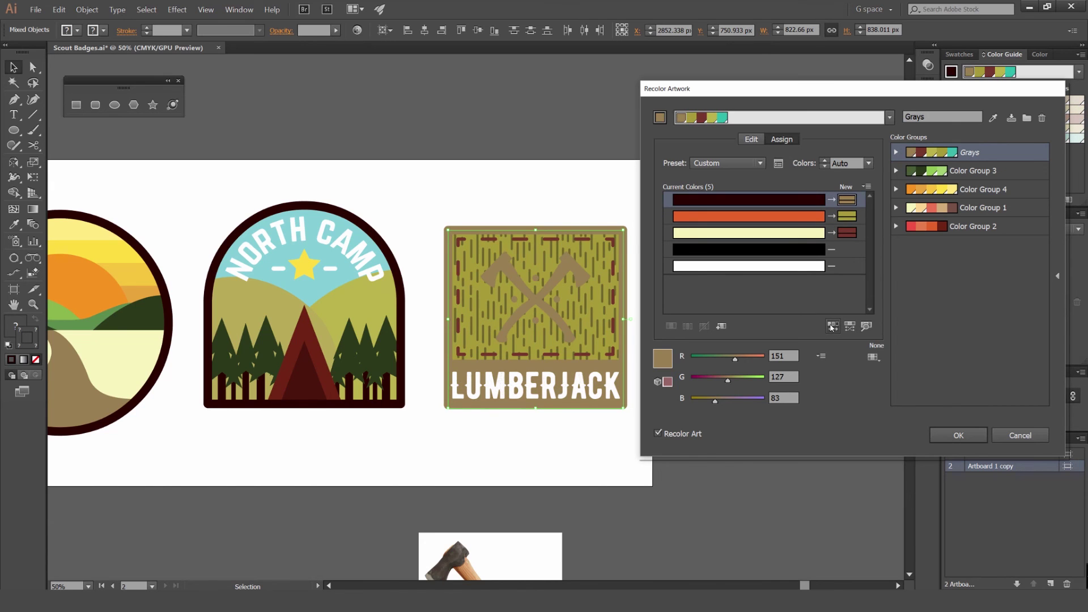
pyautogui.click(831, 327)
pyautogui.click(831, 328)
pyautogui.click(831, 327)
pyautogui.click(831, 328)
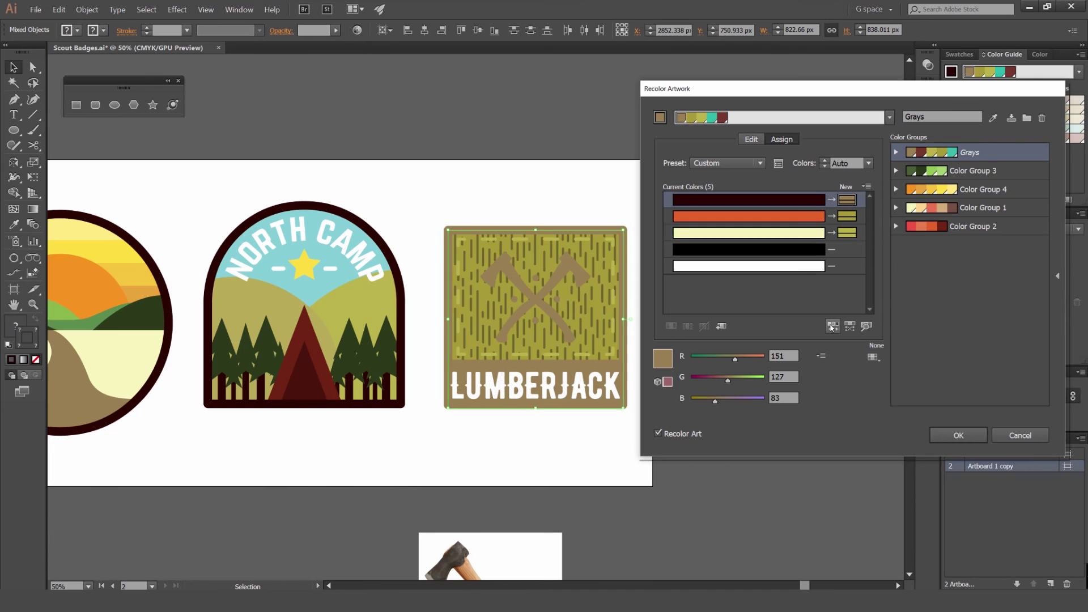
pyautogui.click(831, 327)
pyautogui.click(831, 328)
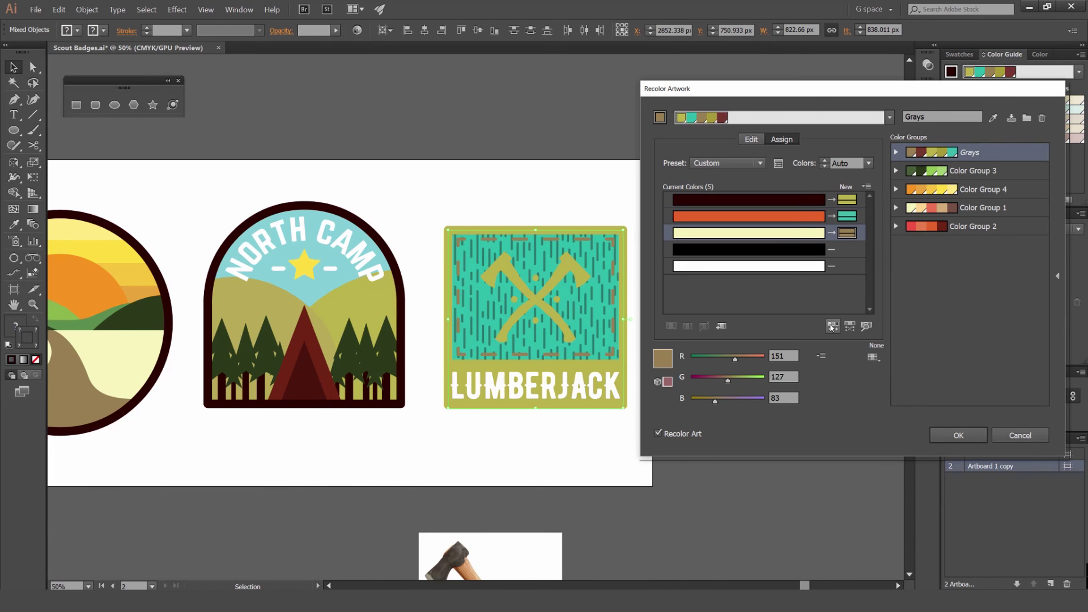
pyautogui.click(831, 327)
# Swap the new colors assigned to the badge's dark brown and orange, and randomize the Grays color order again
pyautogui.moveTo(849, 216)
pyautogui.mouseDown()
pyautogui.moveTo(848, 232)
pyautogui.moveTo(848, 203)
pyautogui.mouseUp()
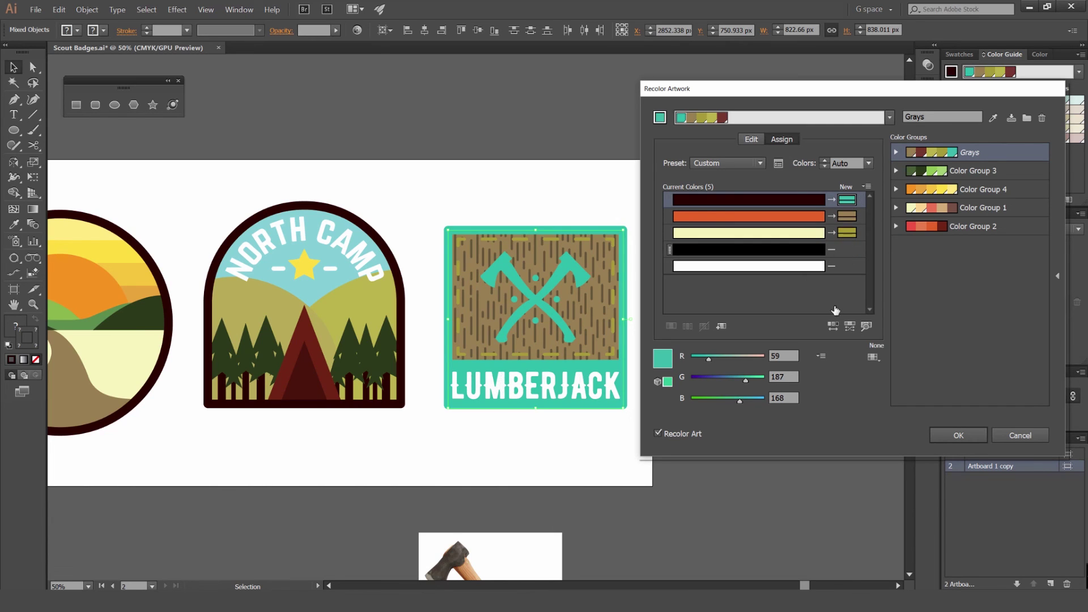
pyautogui.click(832, 326)
pyautogui.click(832, 327)
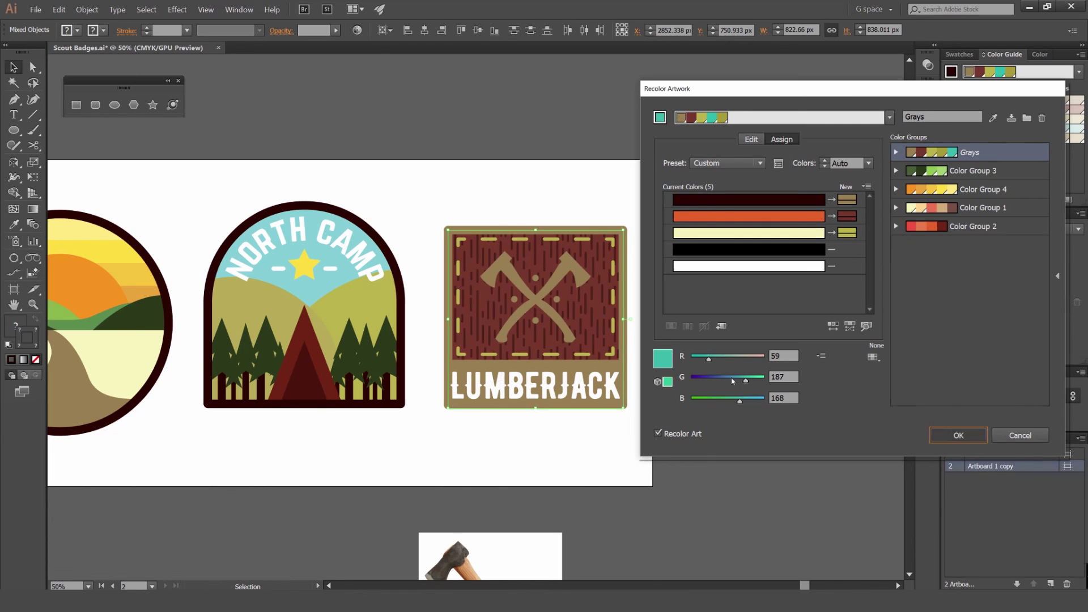